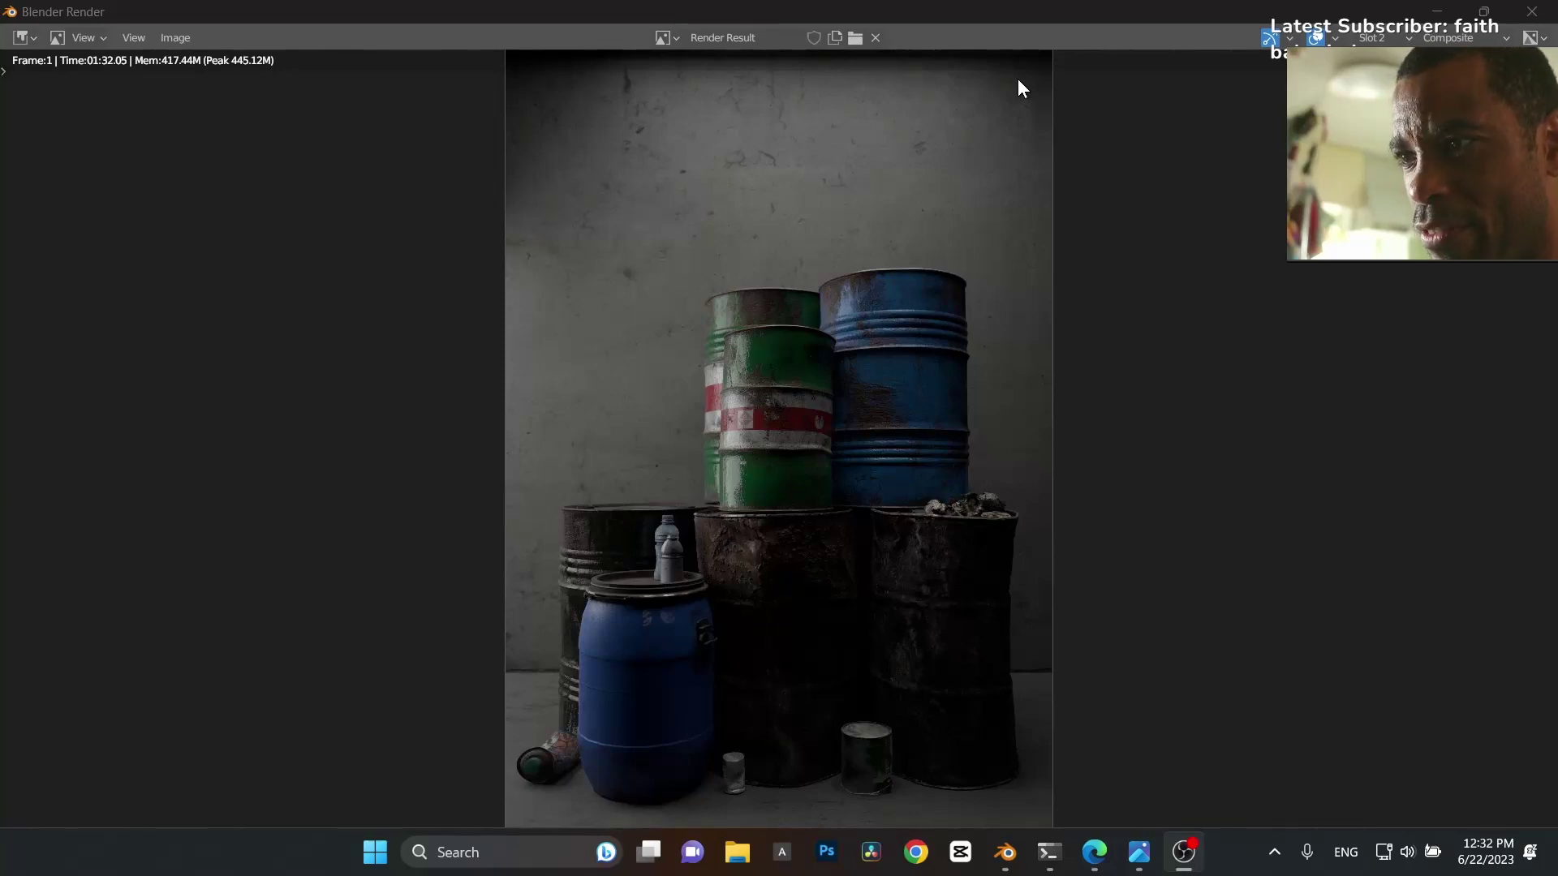
Step: Bring the OG33 Lighting and Emission PDF in Edge to the front over Blender's render
{"action": "left_click", "coordinate": [1095, 850]}
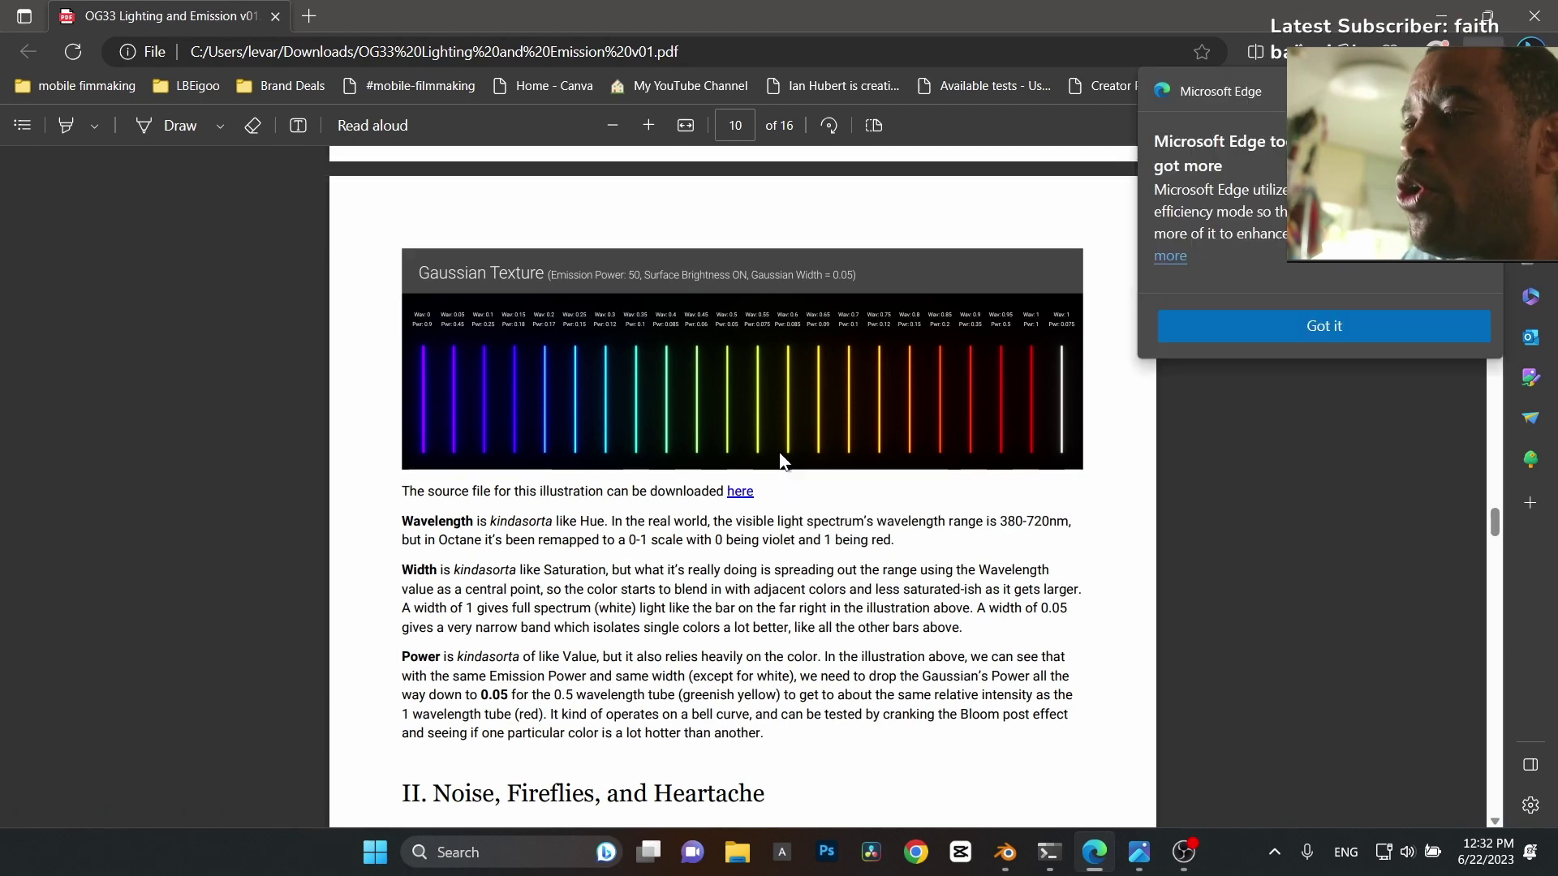
Step: Dismiss Edge's efficiency notification at the top of the PDF guide
{"action": "scroll", "coordinate": [779, 459], "scroll_direction": "up", "scroll_amount": 4}
{"action": "left_click", "coordinate": [1336, 326]}
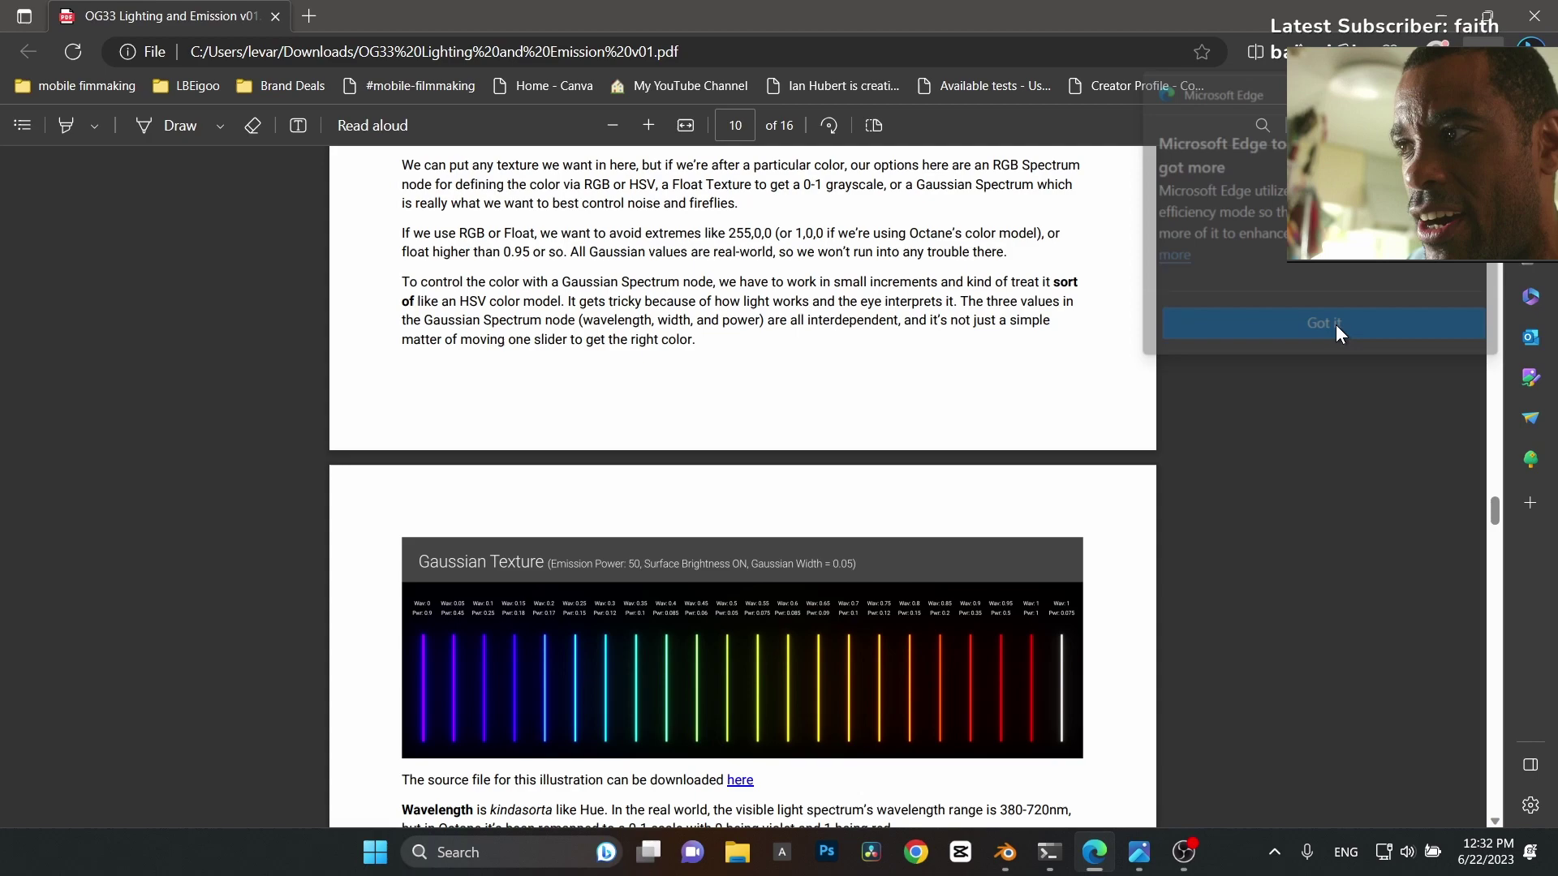
{"action": "scroll", "coordinate": [1429, 474], "scroll_direction": "up", "scroll_amount": 10}
{"action": "left_click_drag", "start_coordinate": [1497, 459], "coordinate": [1496, 152]}
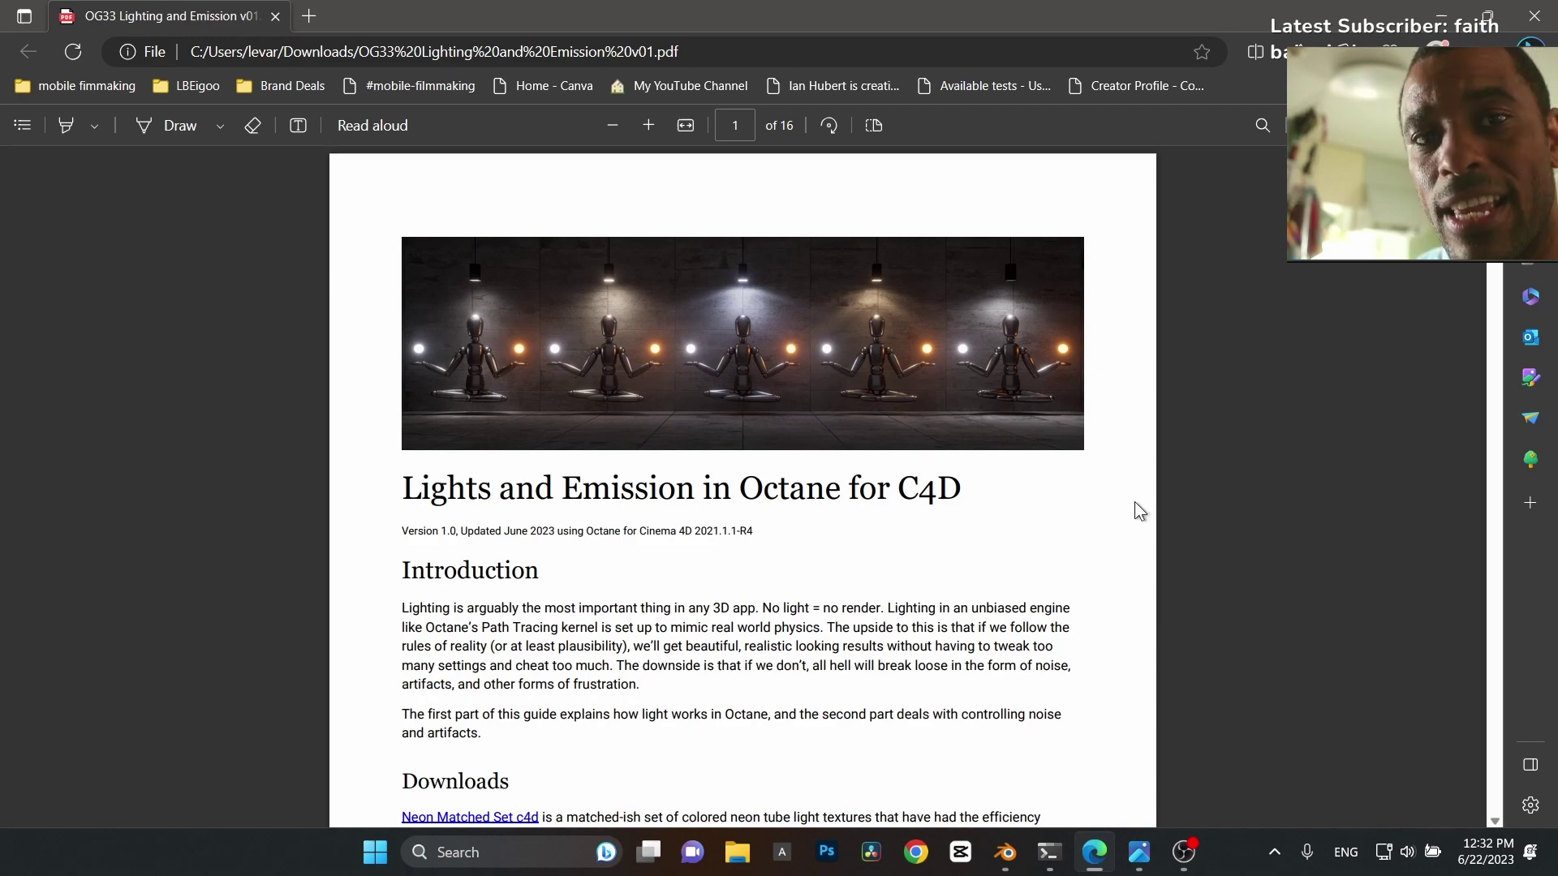
Step: Scroll through the lighting PDF pages, then minimize Edge to reveal Blender's render
{"action": "scroll", "coordinate": [742, 486], "scroll_direction": "down", "scroll_amount": 10}
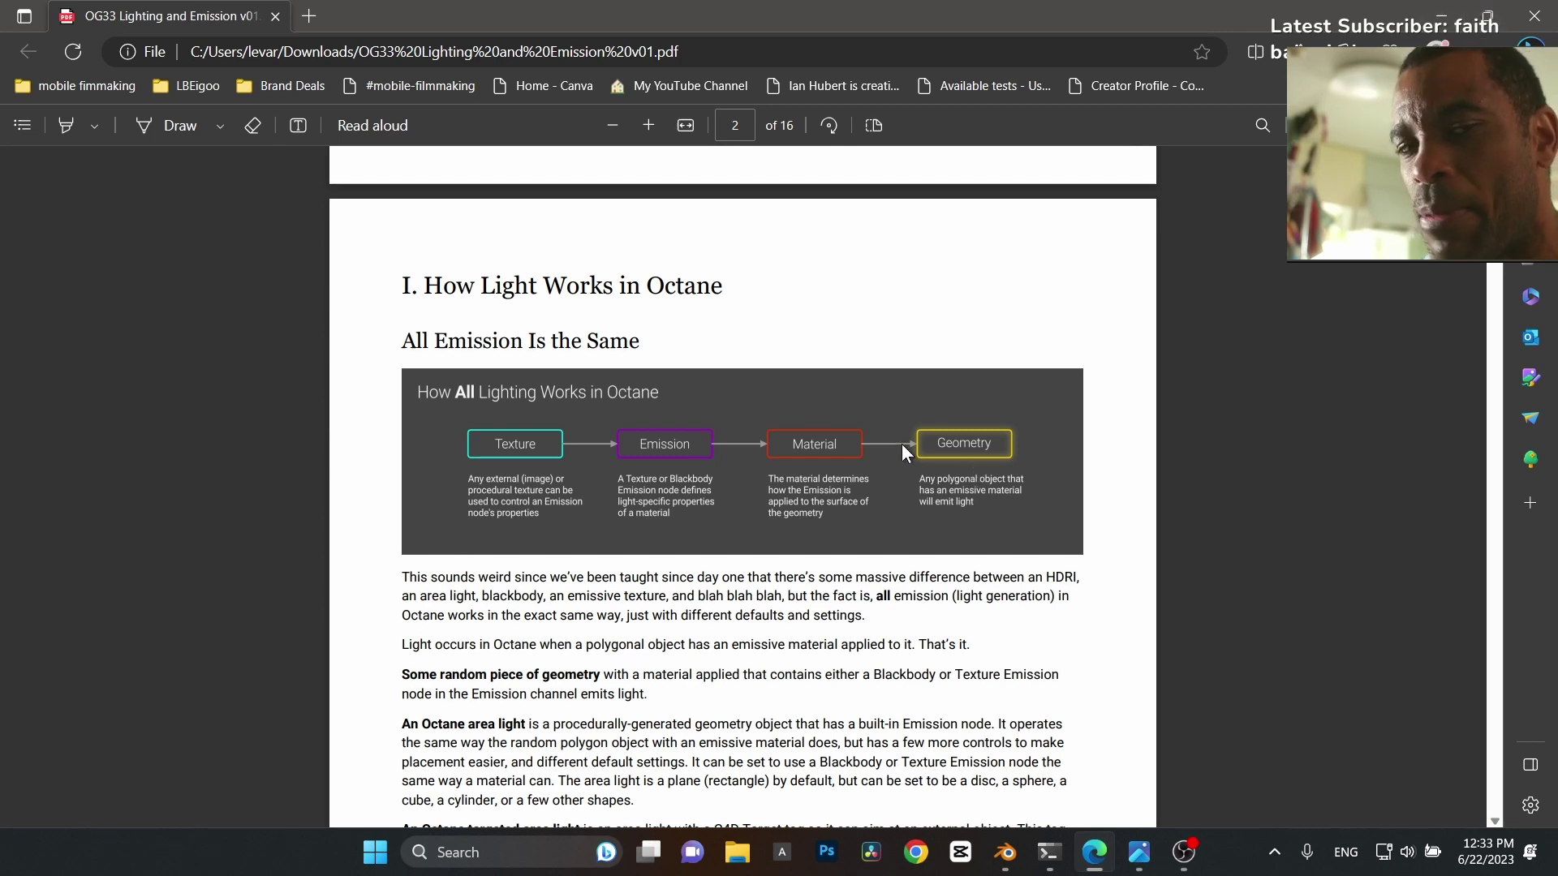
{"action": "scroll", "coordinate": [1040, 524], "scroll_direction": "down", "scroll_amount": 3}
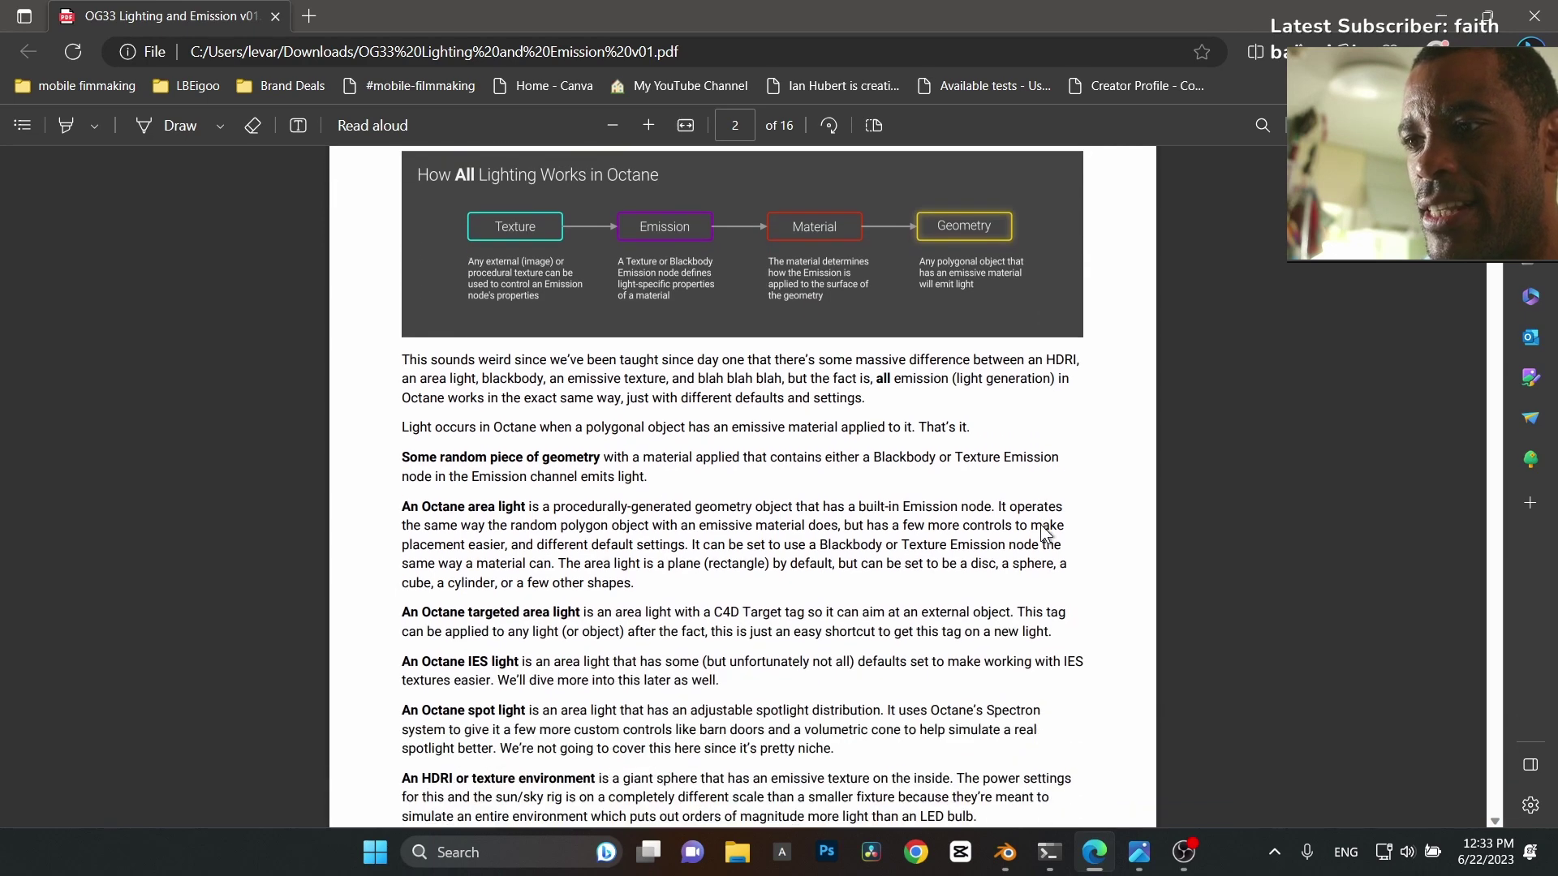
{"action": "scroll", "coordinate": [1044, 531], "scroll_direction": "down", "scroll_amount": 2}
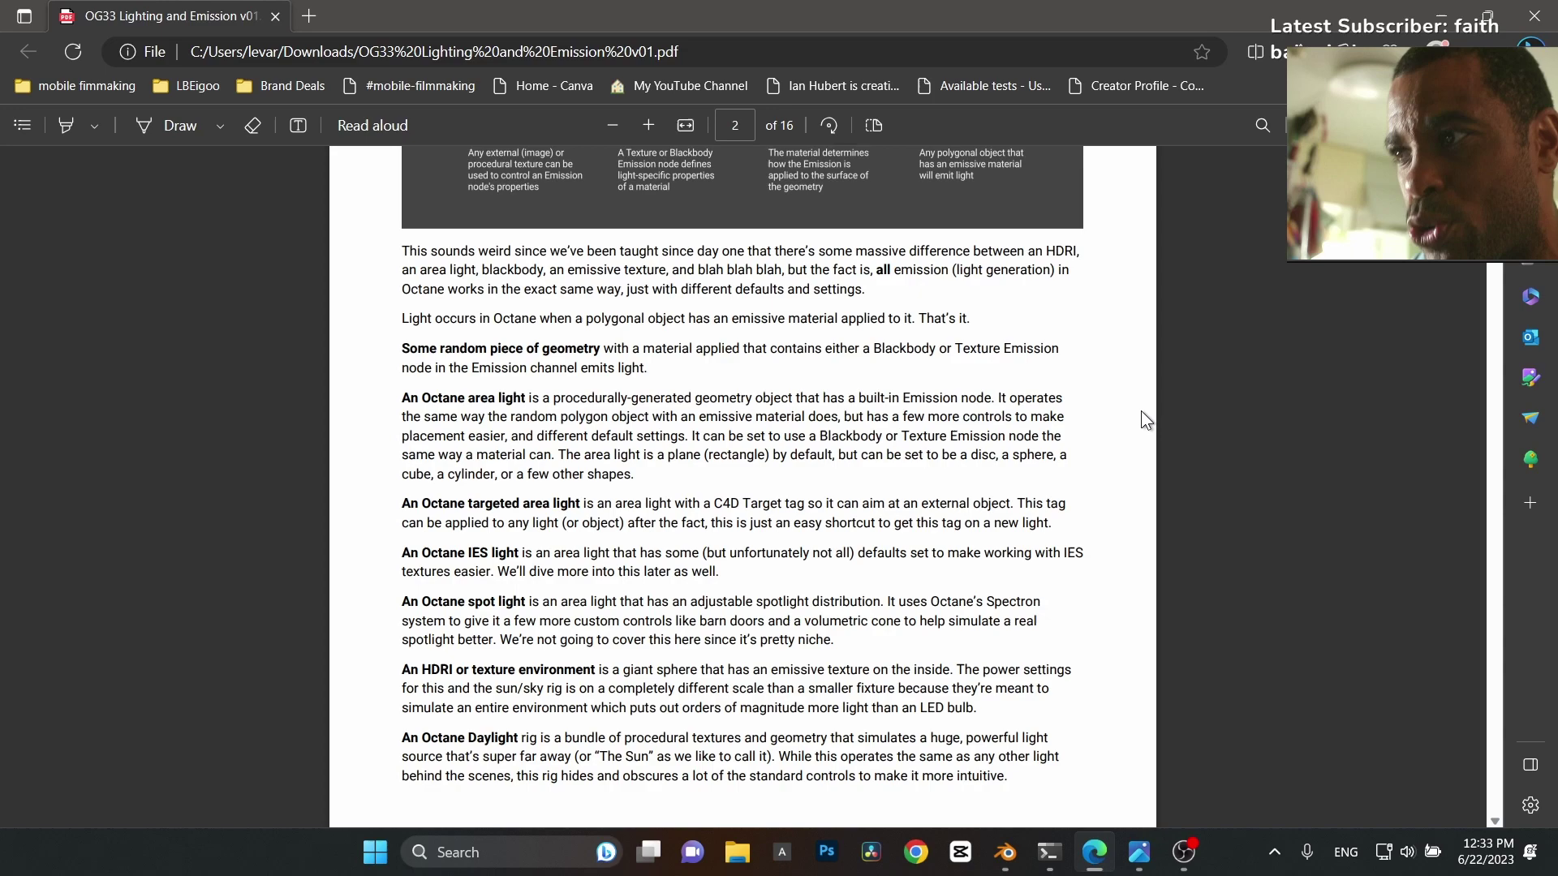
{"action": "scroll", "coordinate": [1143, 418], "scroll_direction": "down", "scroll_amount": 15}
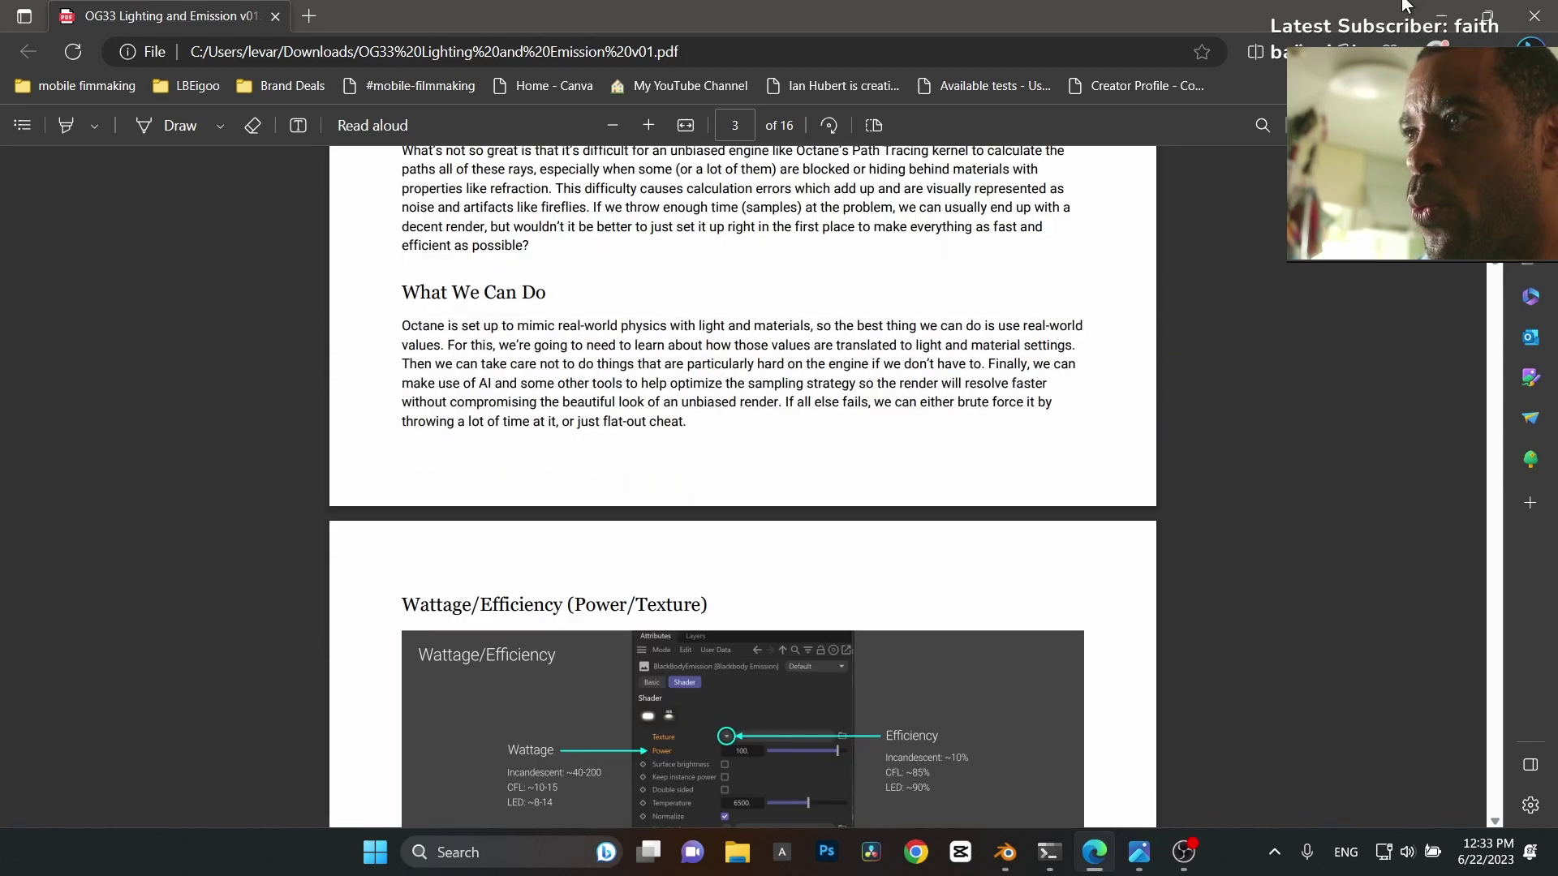
{"action": "left_click", "coordinate": [1437, 16]}
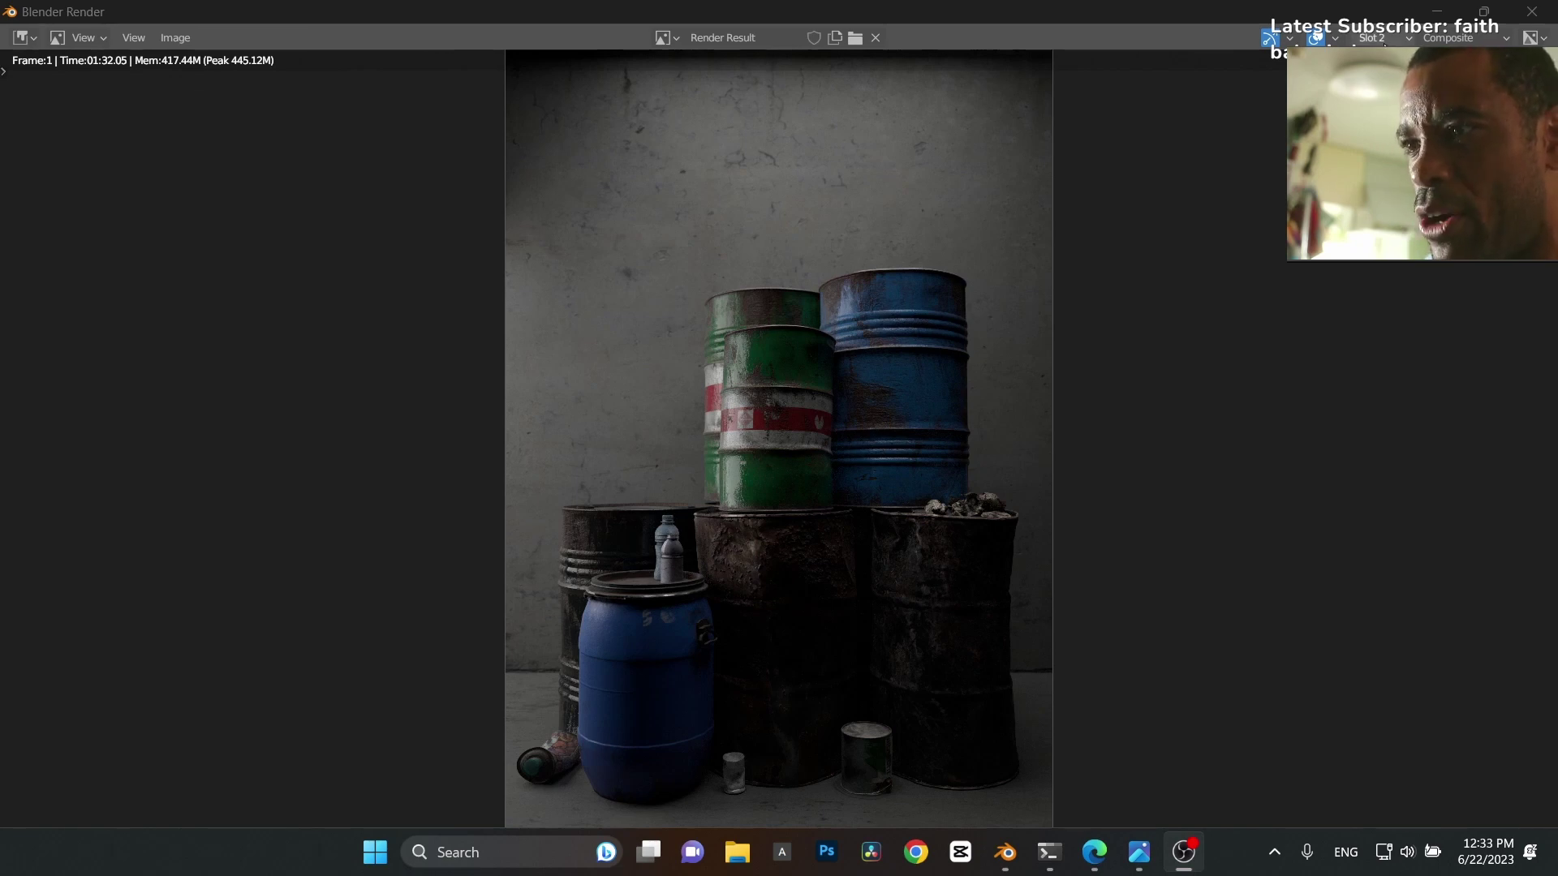
Step: Compare the brighter Slot 1 and darker Slot 2 barrel renders zoomed on the lower barrels, ending on Slot 1
{"action": "key", "text": "j"}
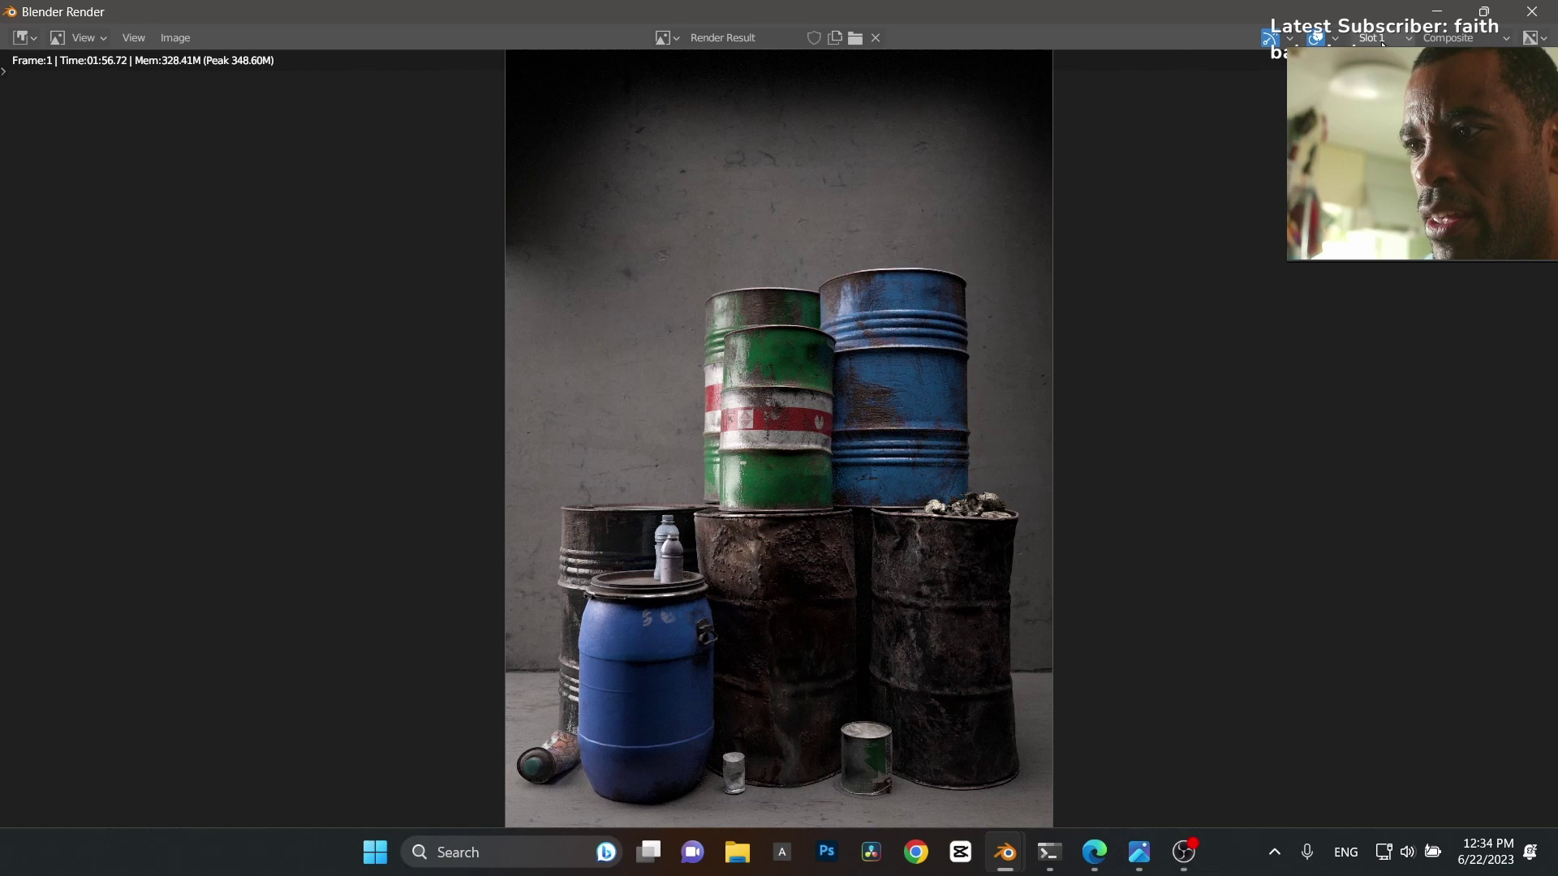
{"action": "key", "text": "j"}
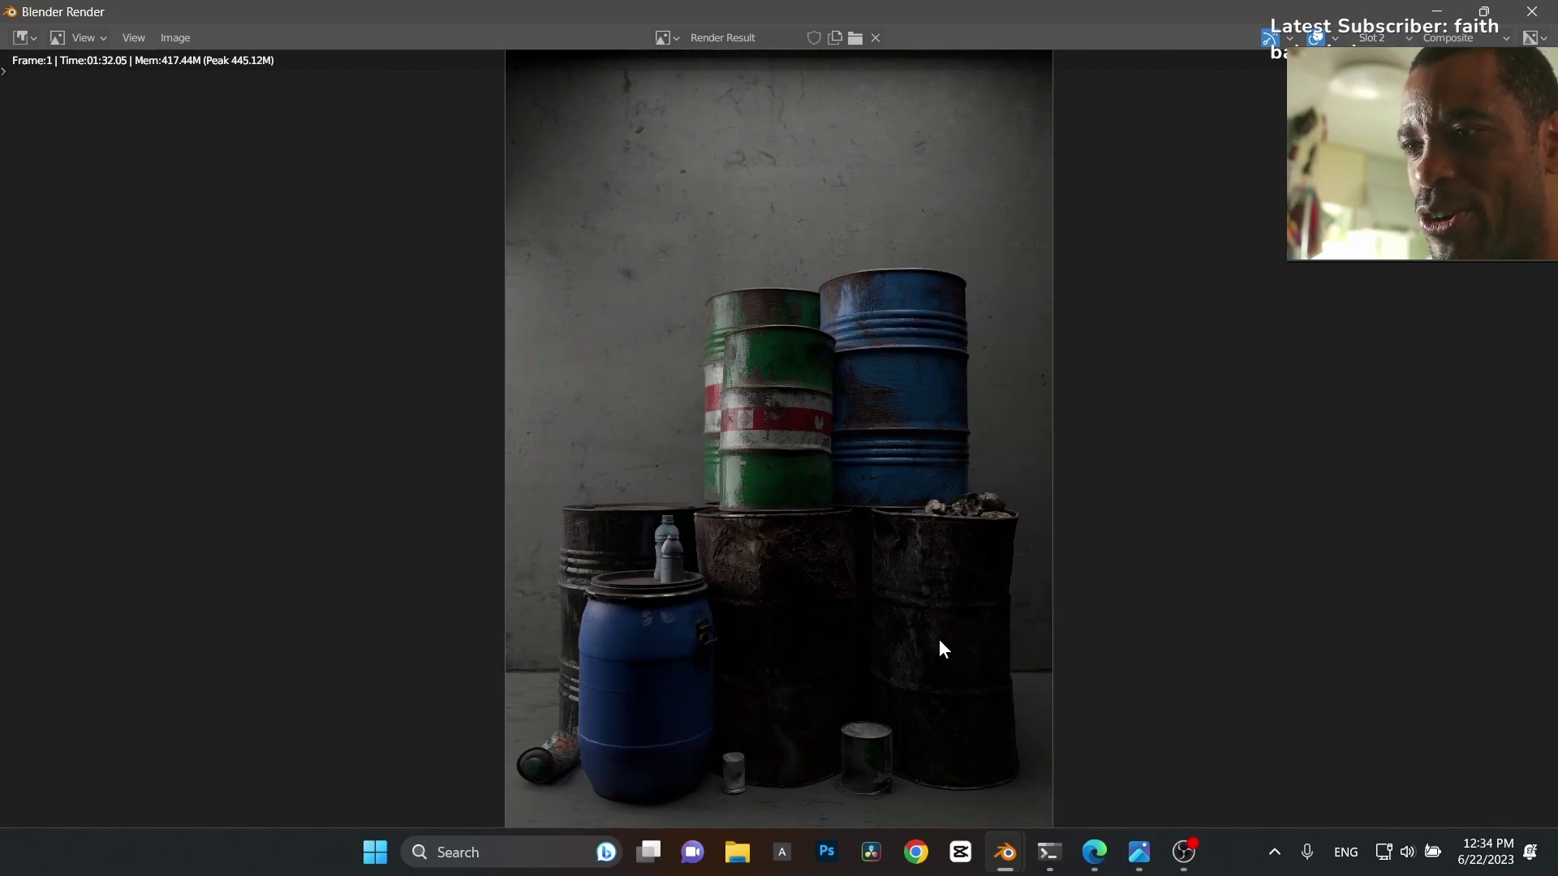
{"action": "scroll", "coordinate": [806, 704], "scroll_direction": "up", "scroll_amount": 1}
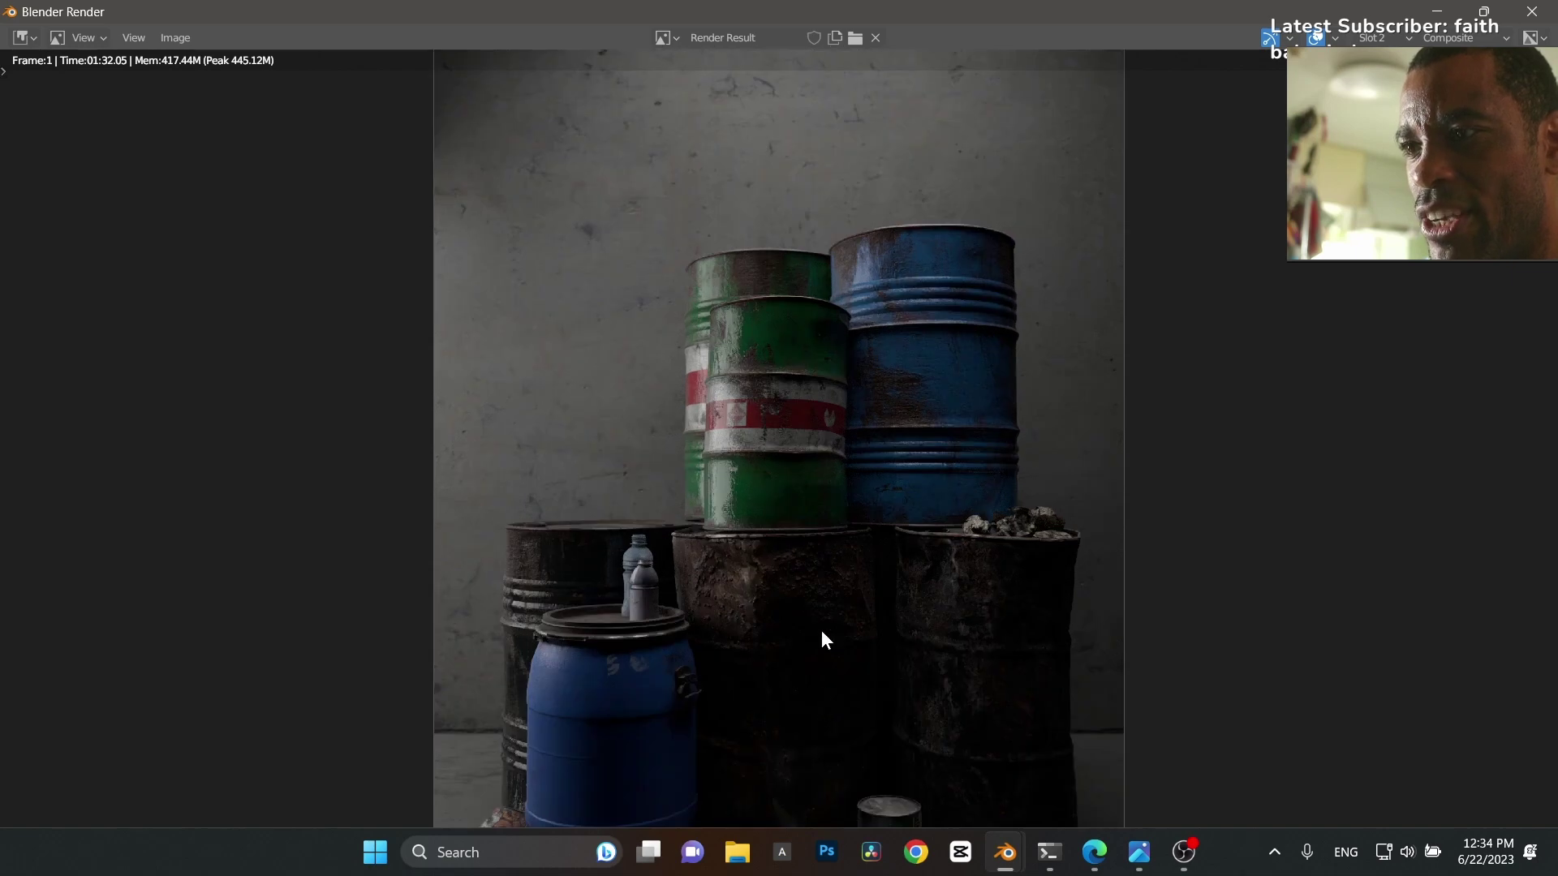
{"action": "scroll", "coordinate": [821, 640], "scroll_direction": "up", "scroll_amount": 2}
{"action": "middle_click_drag", "start_coordinate": [814, 574], "coordinate": [803, 305]}
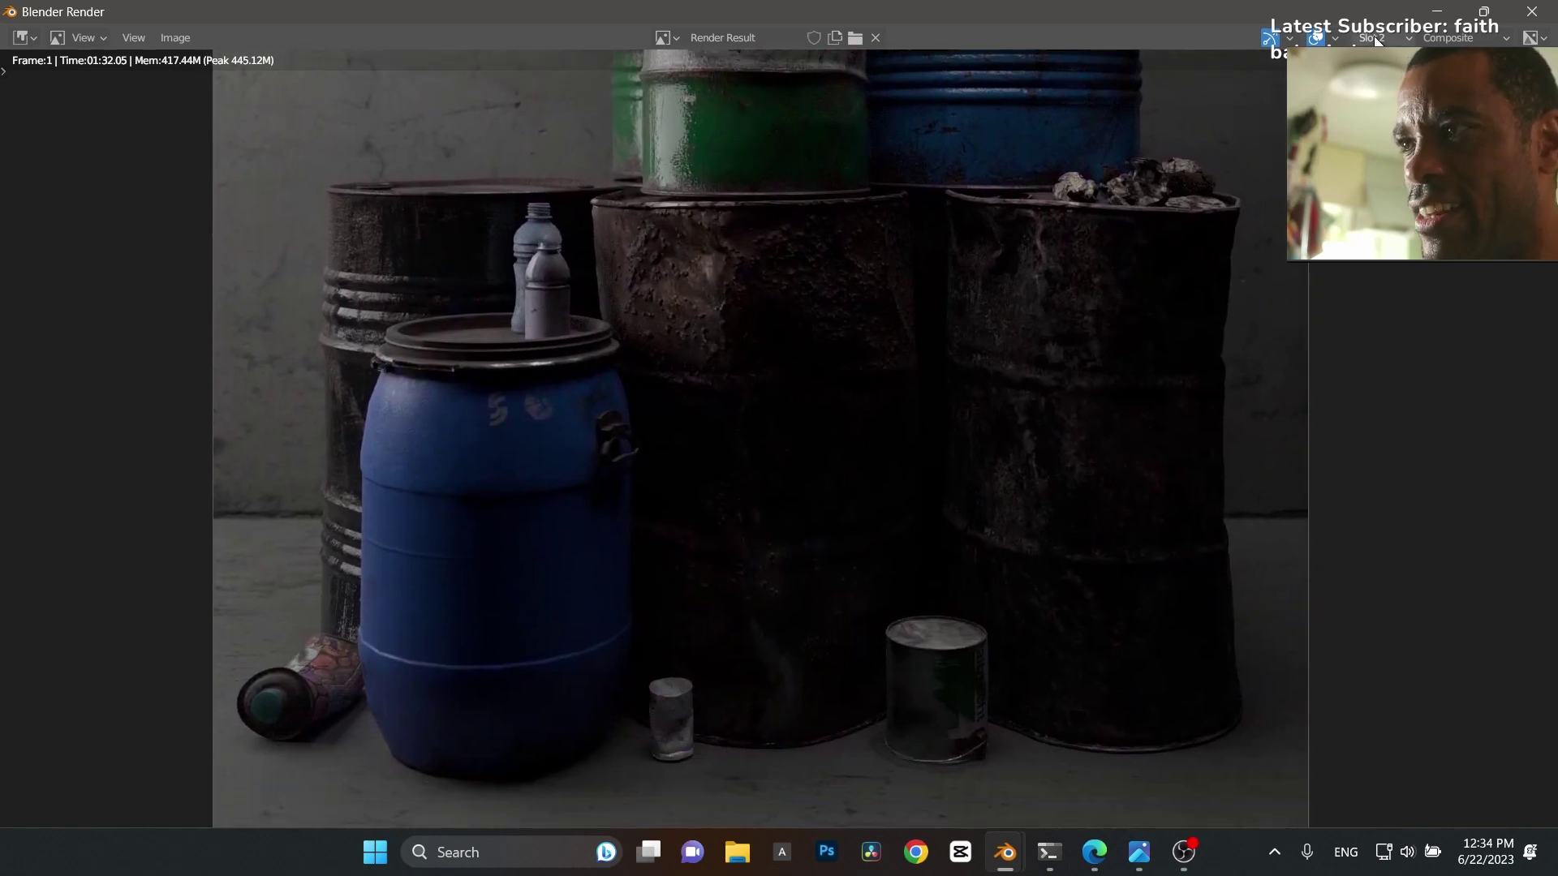
{"action": "key", "text": "j"}
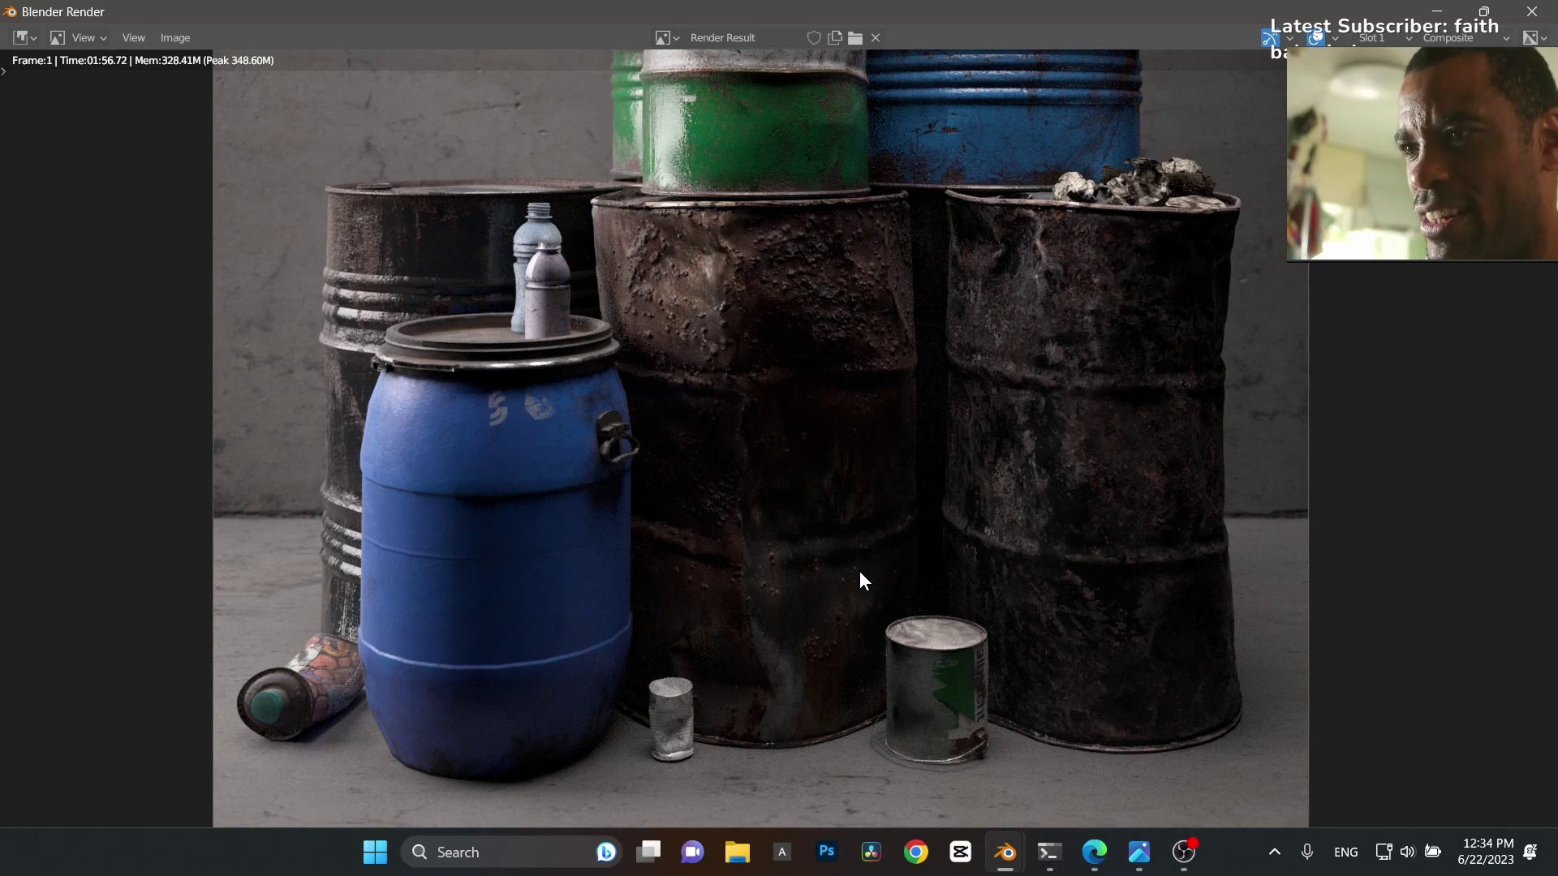
{"action": "left_click", "coordinate": [1380, 39]}
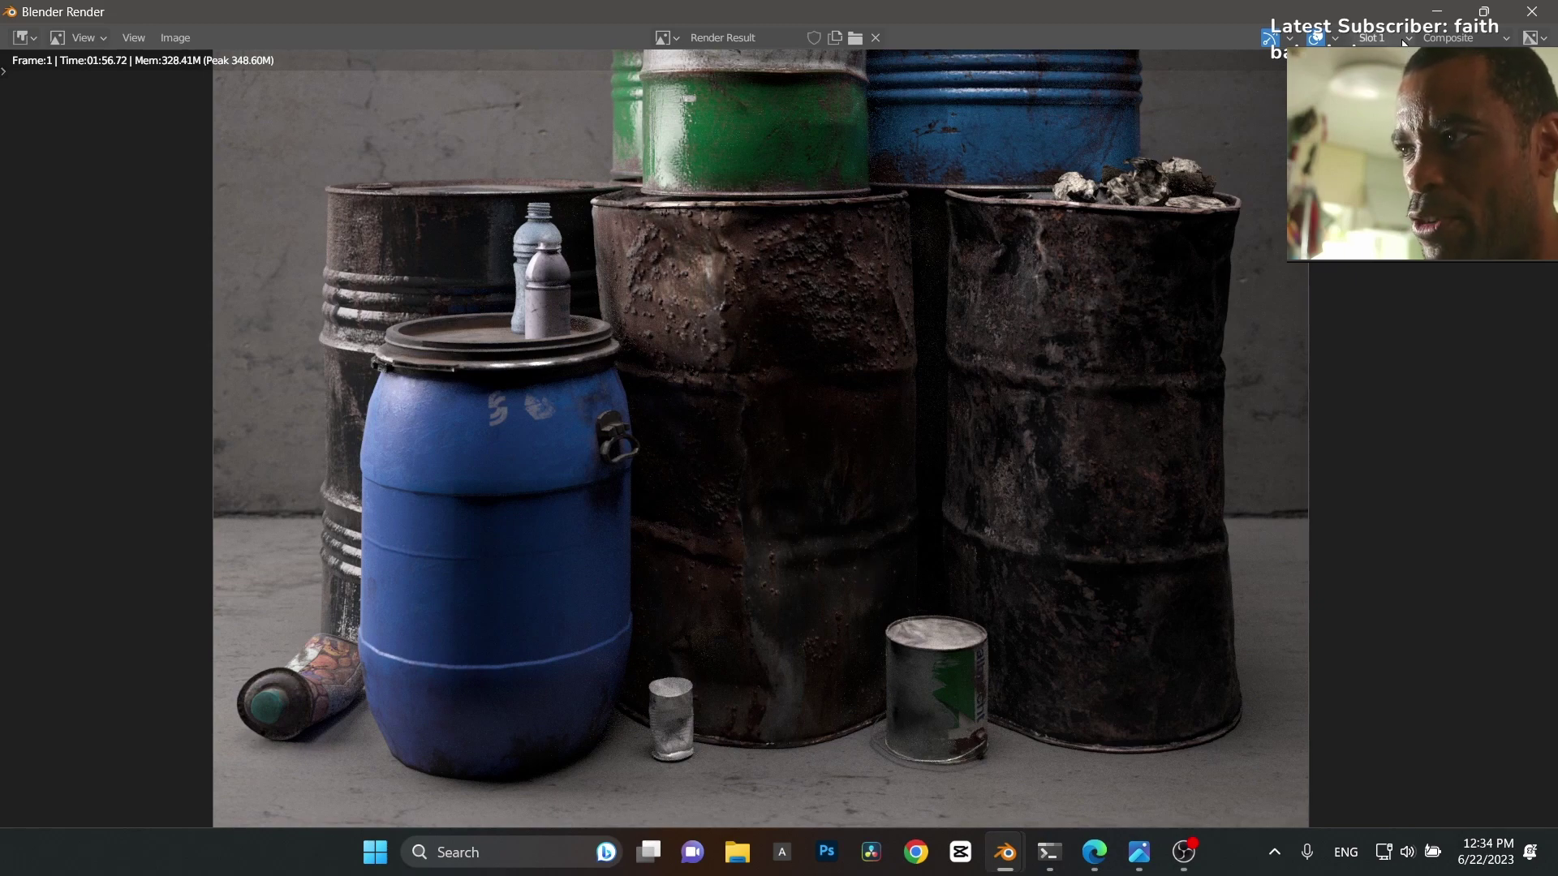
{"action": "left_click", "coordinate": [1379, 73]}
{"action": "key", "text": "j"}
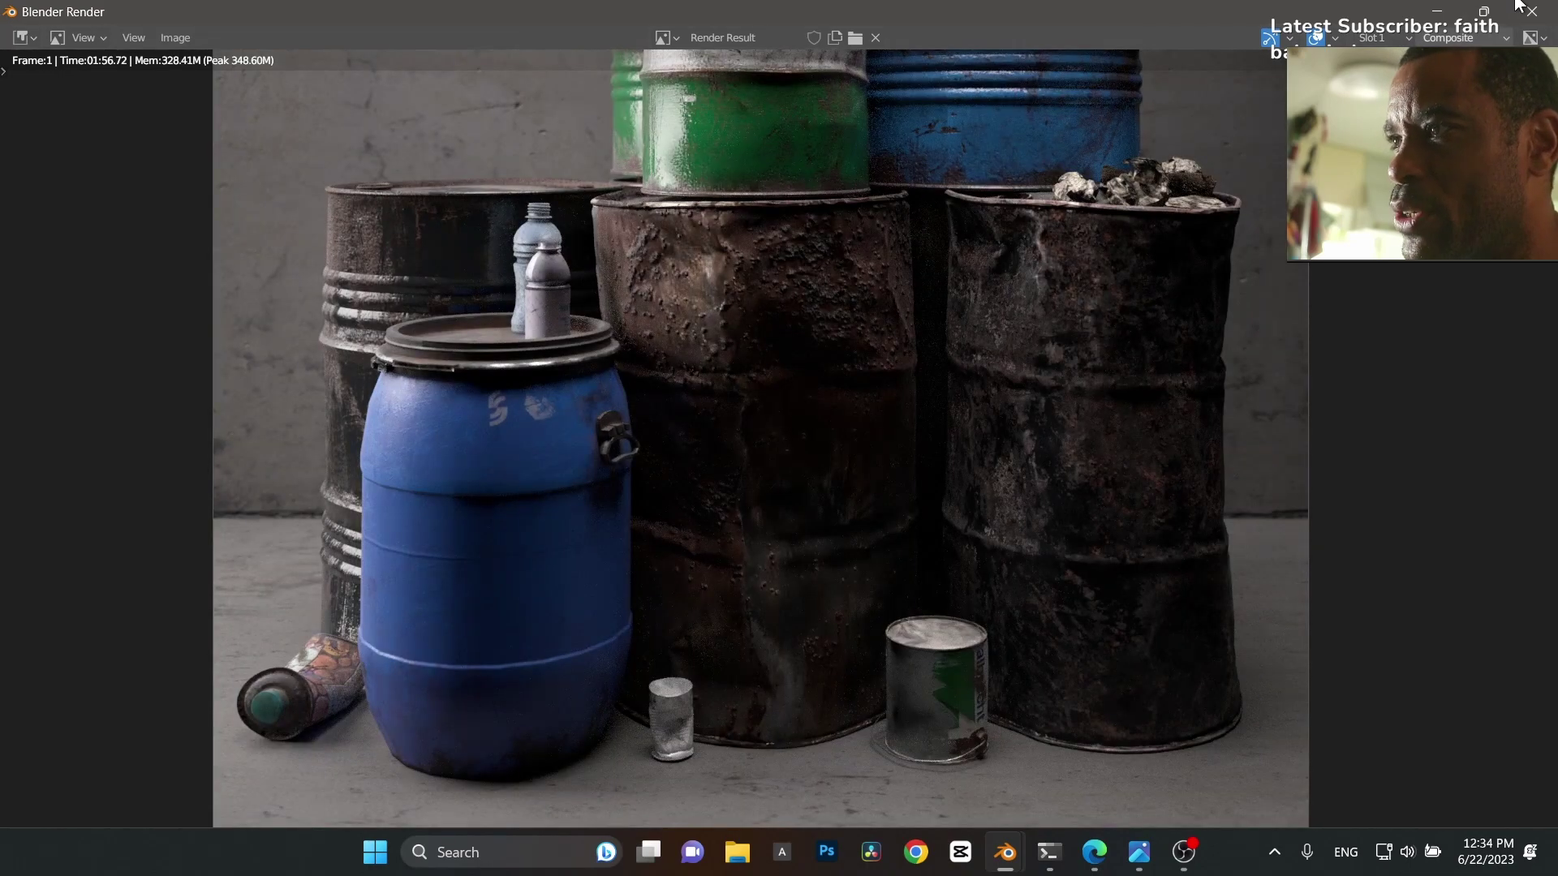
Step: Close the render window and inspect the barrel scene in a maximized viewport, selecting the old side area light
{"action": "key", "text": "Escape"}
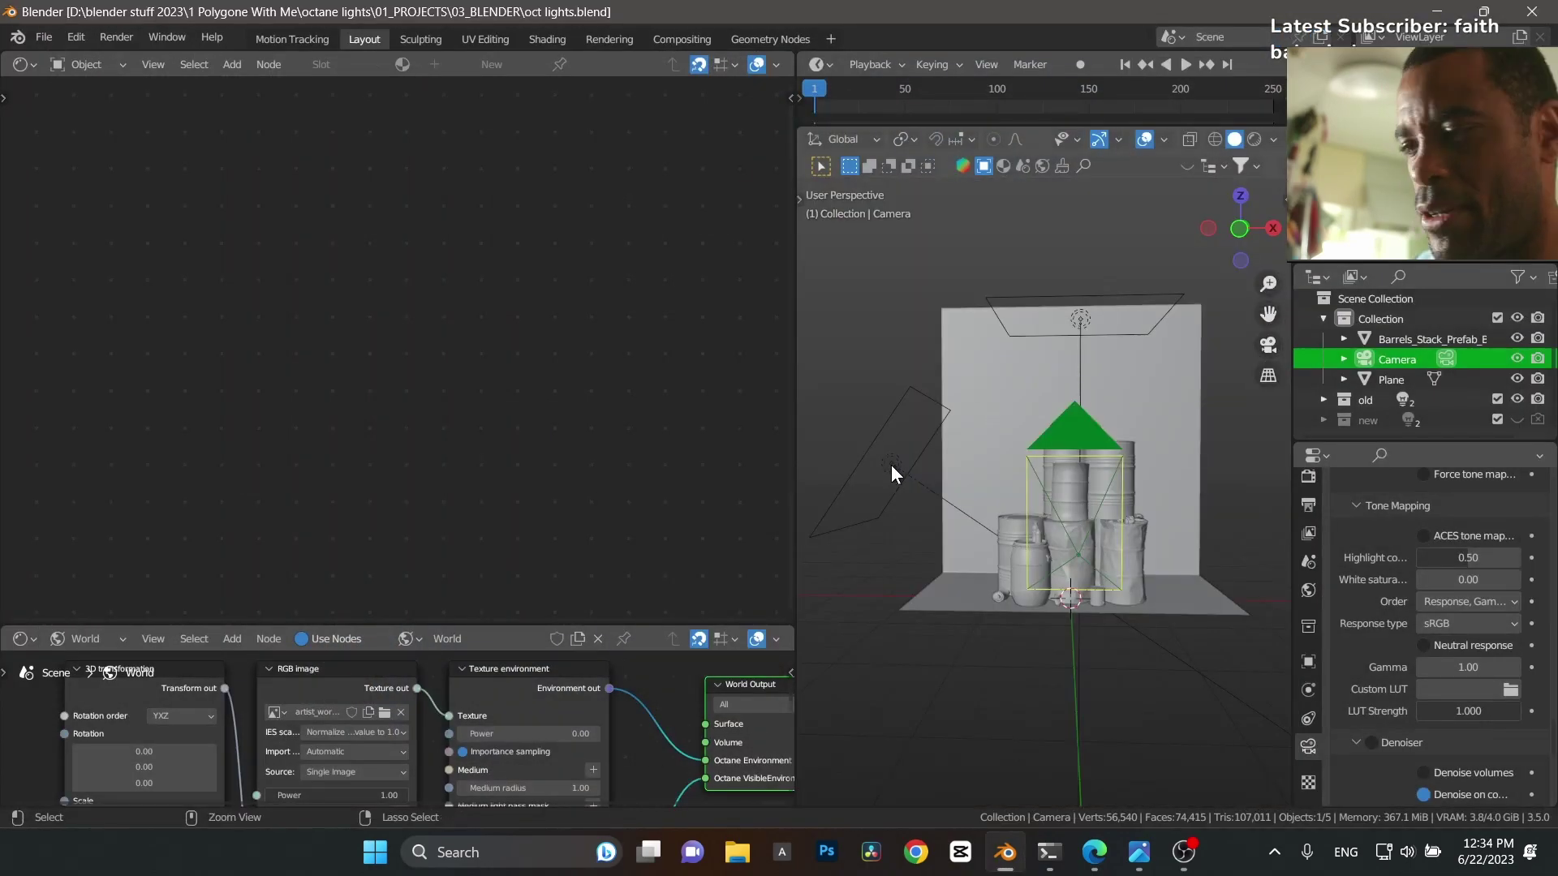
{"action": "key", "text": "ctrl+space"}
{"action": "middle_click_drag", "start_coordinate": [957, 519], "coordinate": [440, 462]}
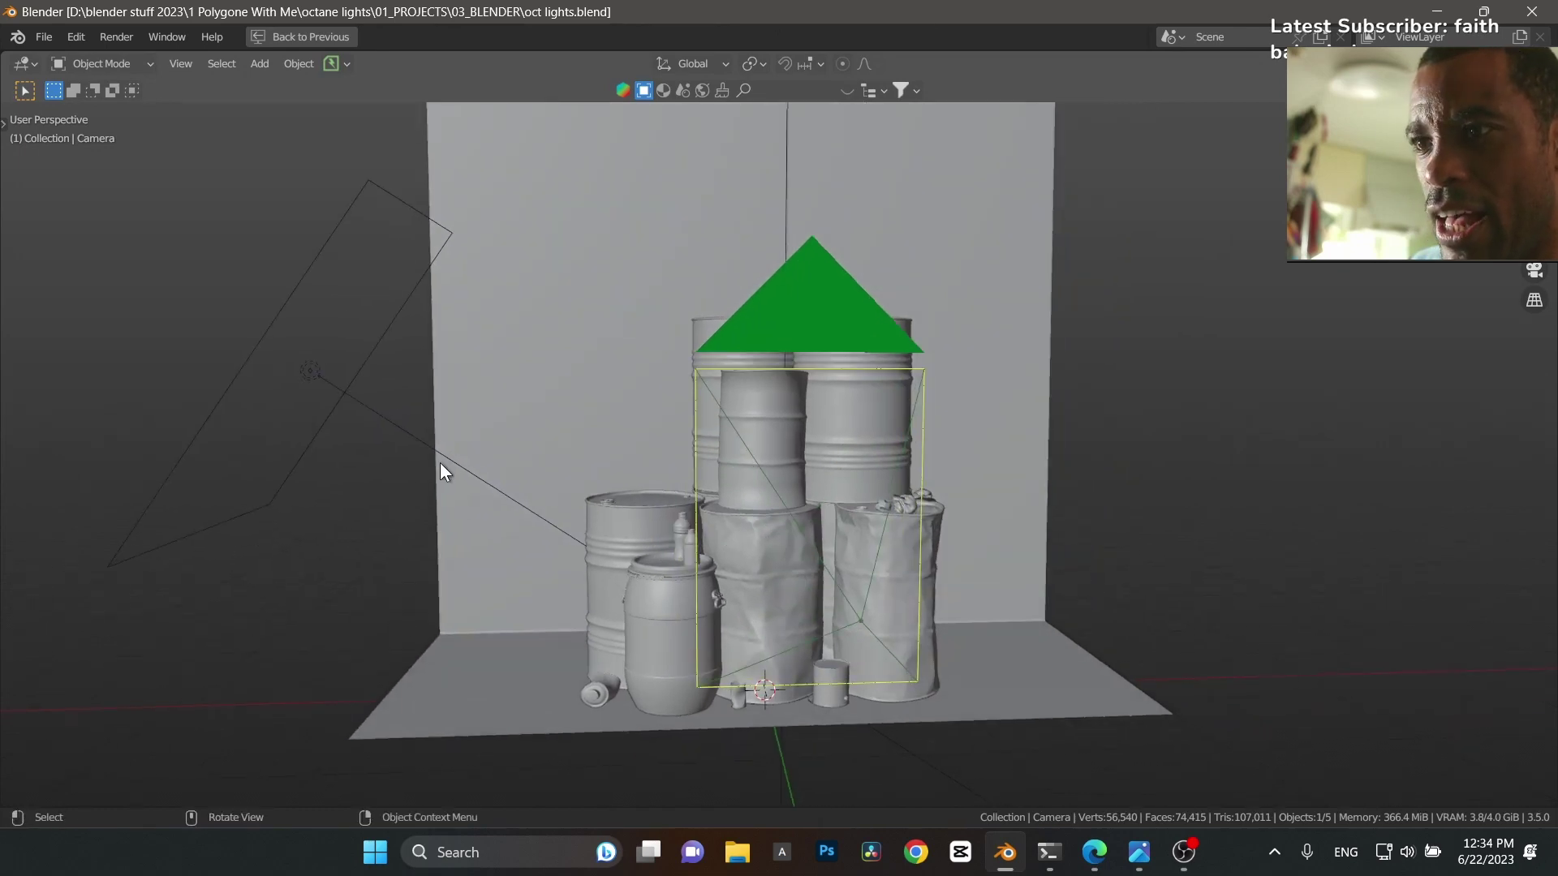
{"action": "left_click", "coordinate": [330, 390]}
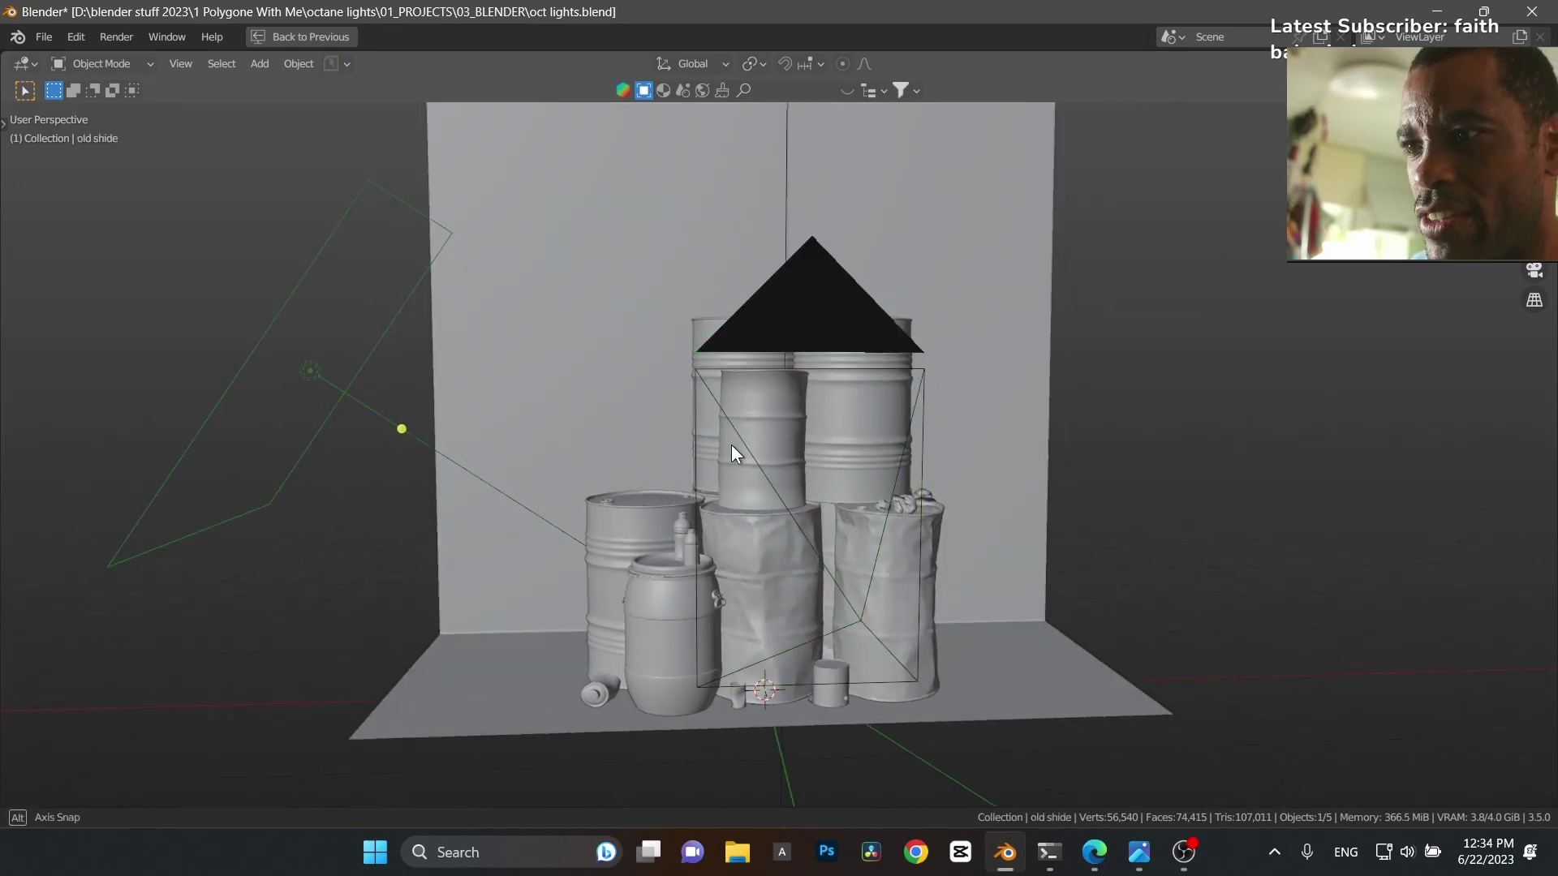
{"action": "middle_click_drag", "start_coordinate": [732, 445], "coordinate": [765, 298]}
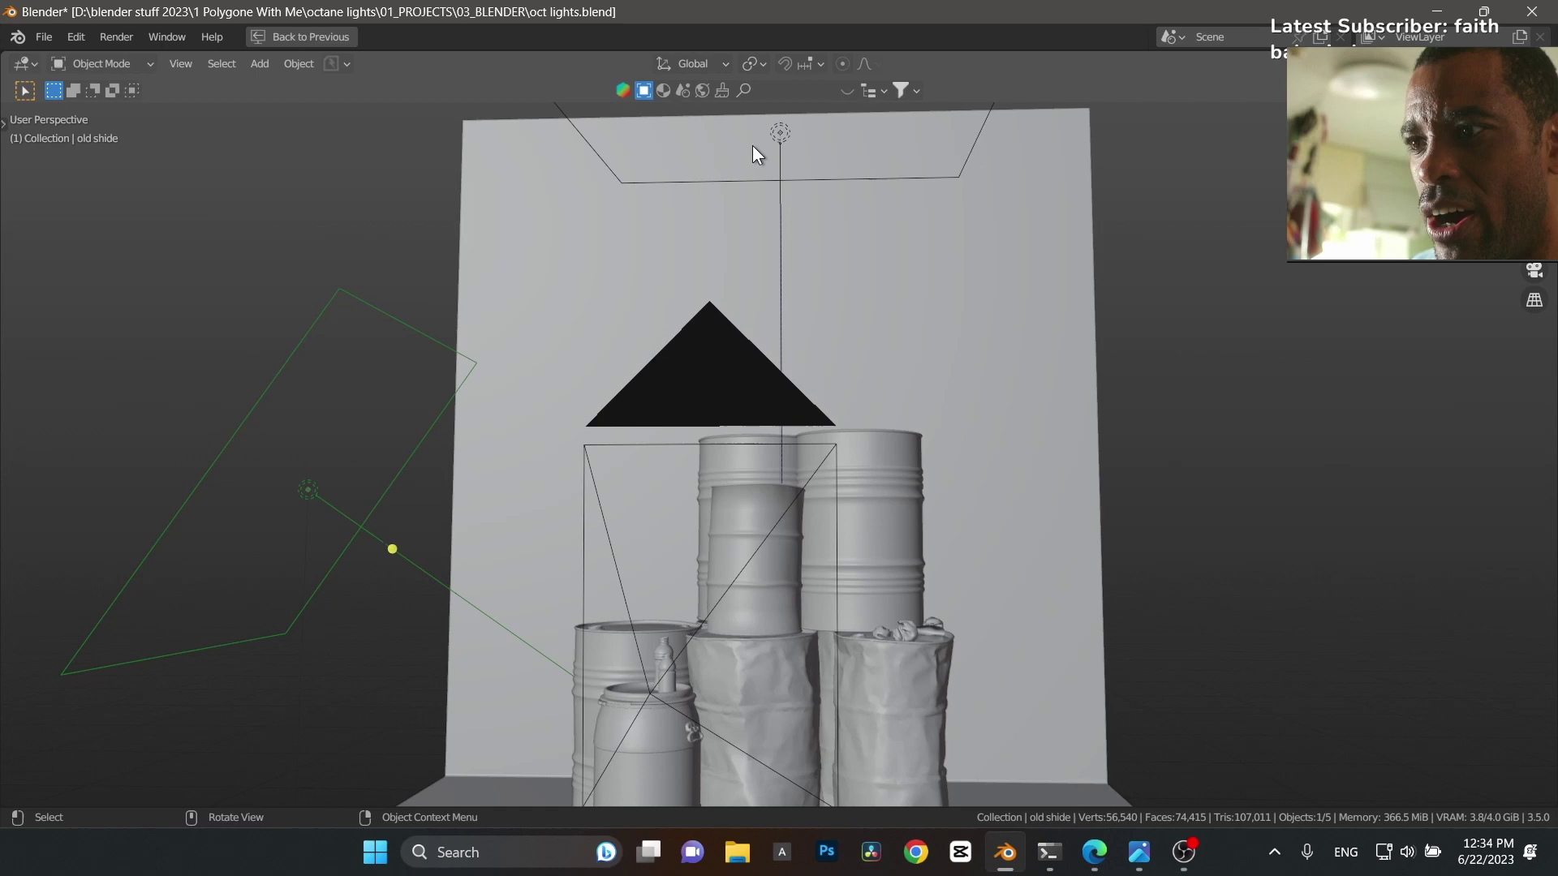
{"action": "key", "text": "ctrl+space"}
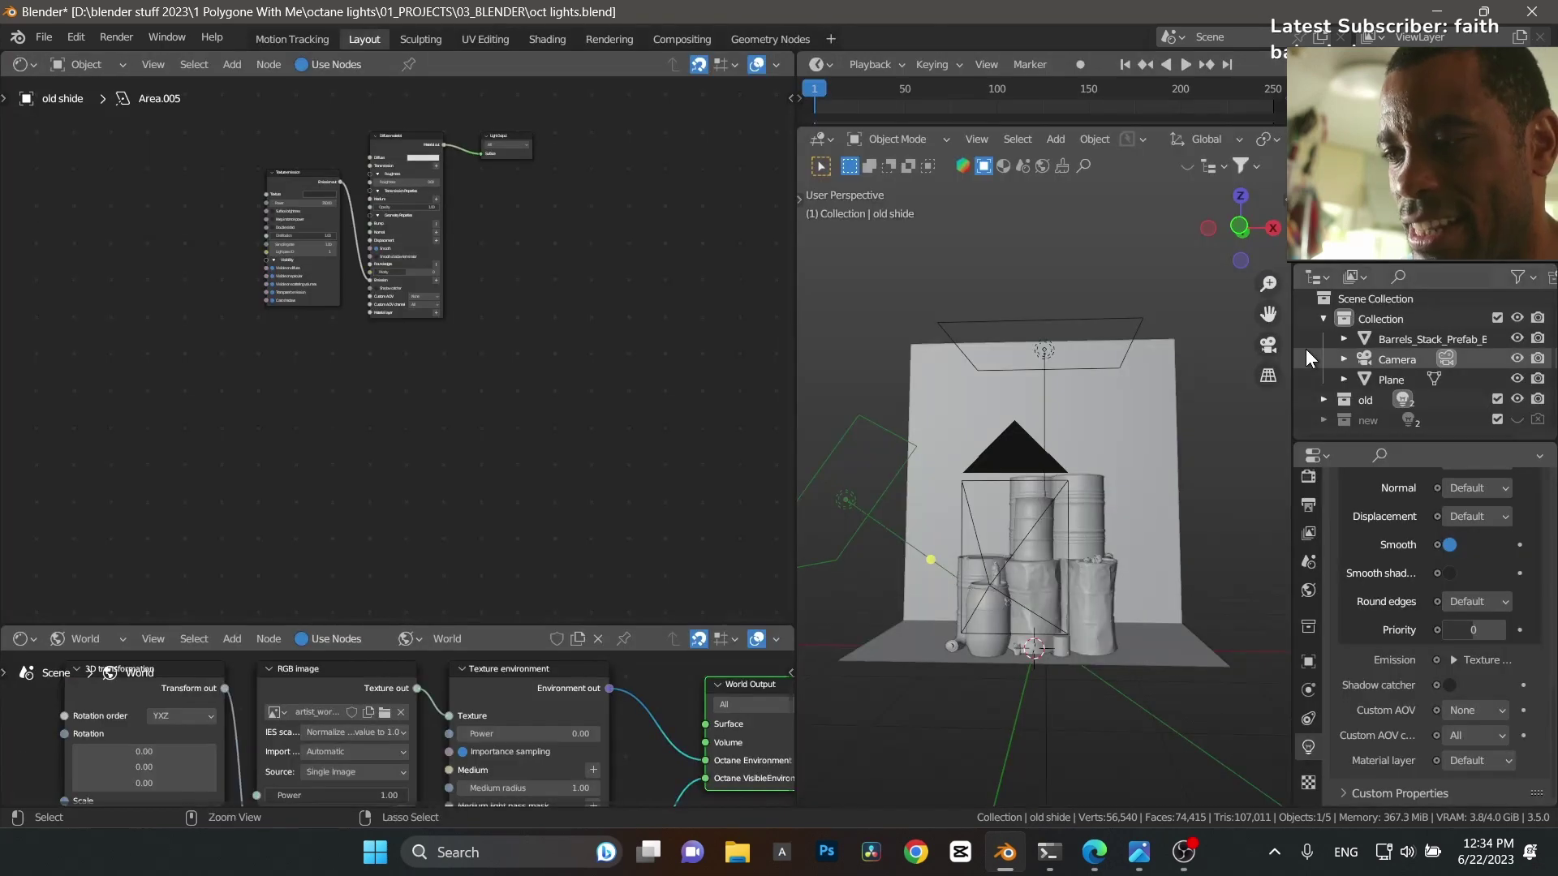
Step: Make the 'new' light collection visible, and toggle the 'old' collection out of the scene and back in
{"action": "left_click", "coordinate": [1516, 421]}
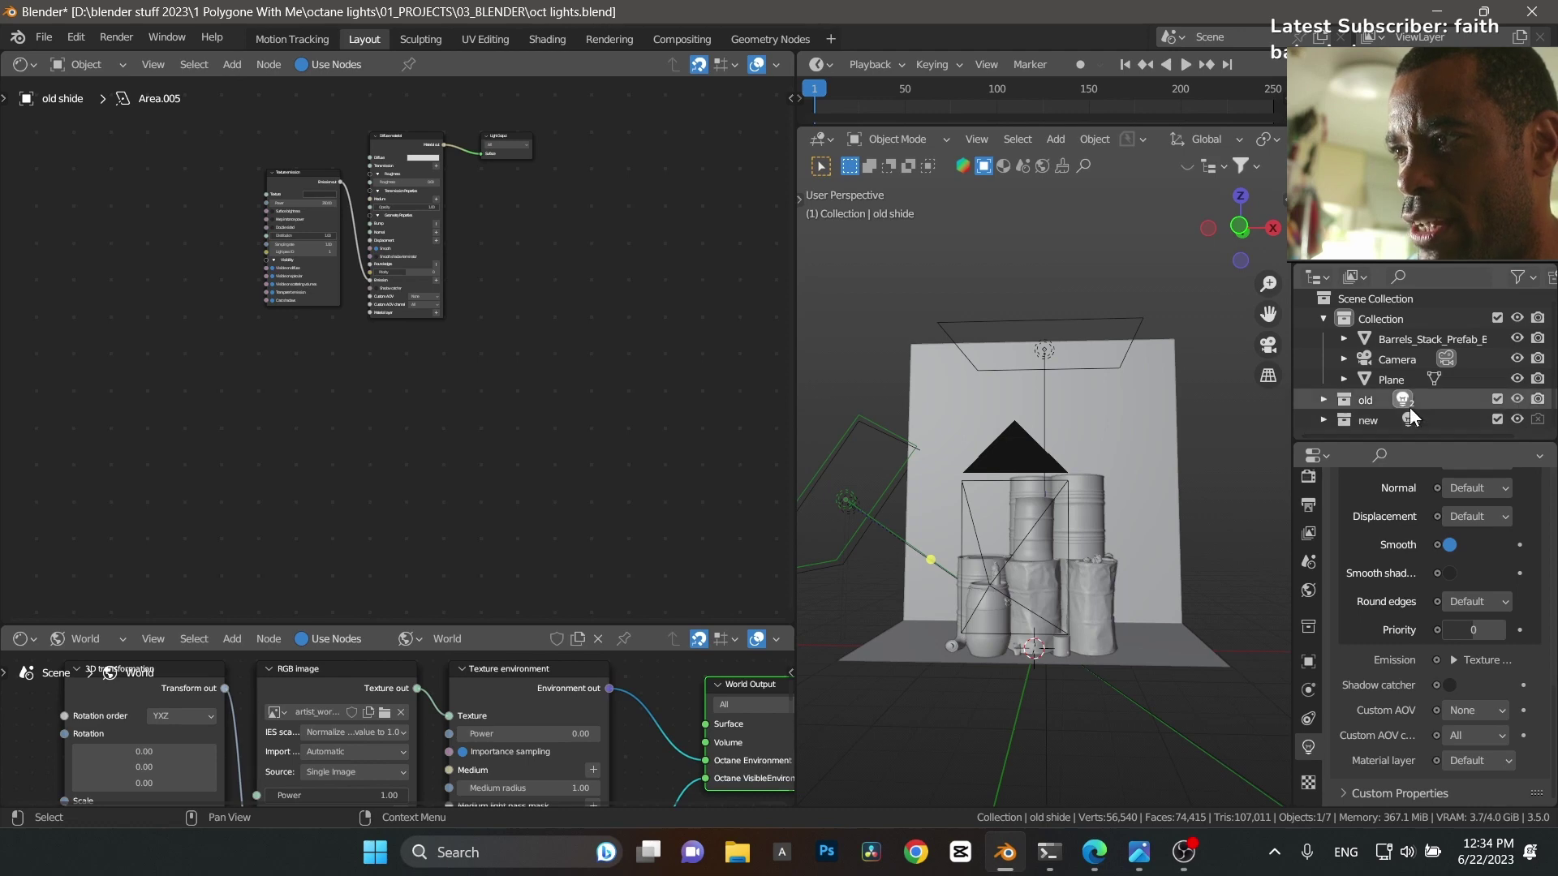
{"action": "left_click", "coordinate": [1497, 400]}
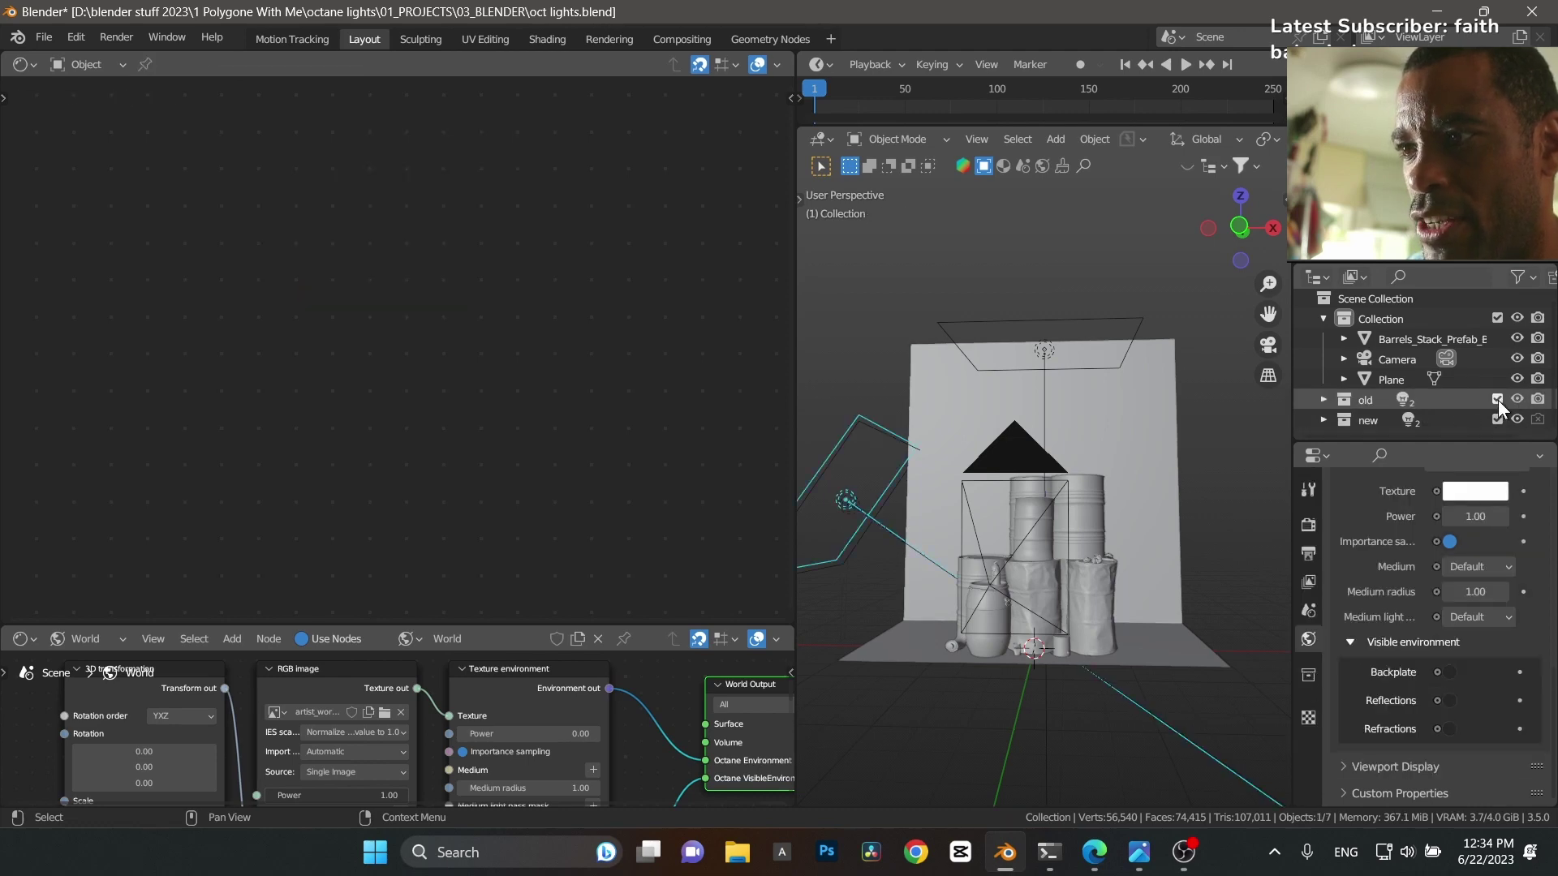
{"action": "left_click", "coordinate": [1498, 400]}
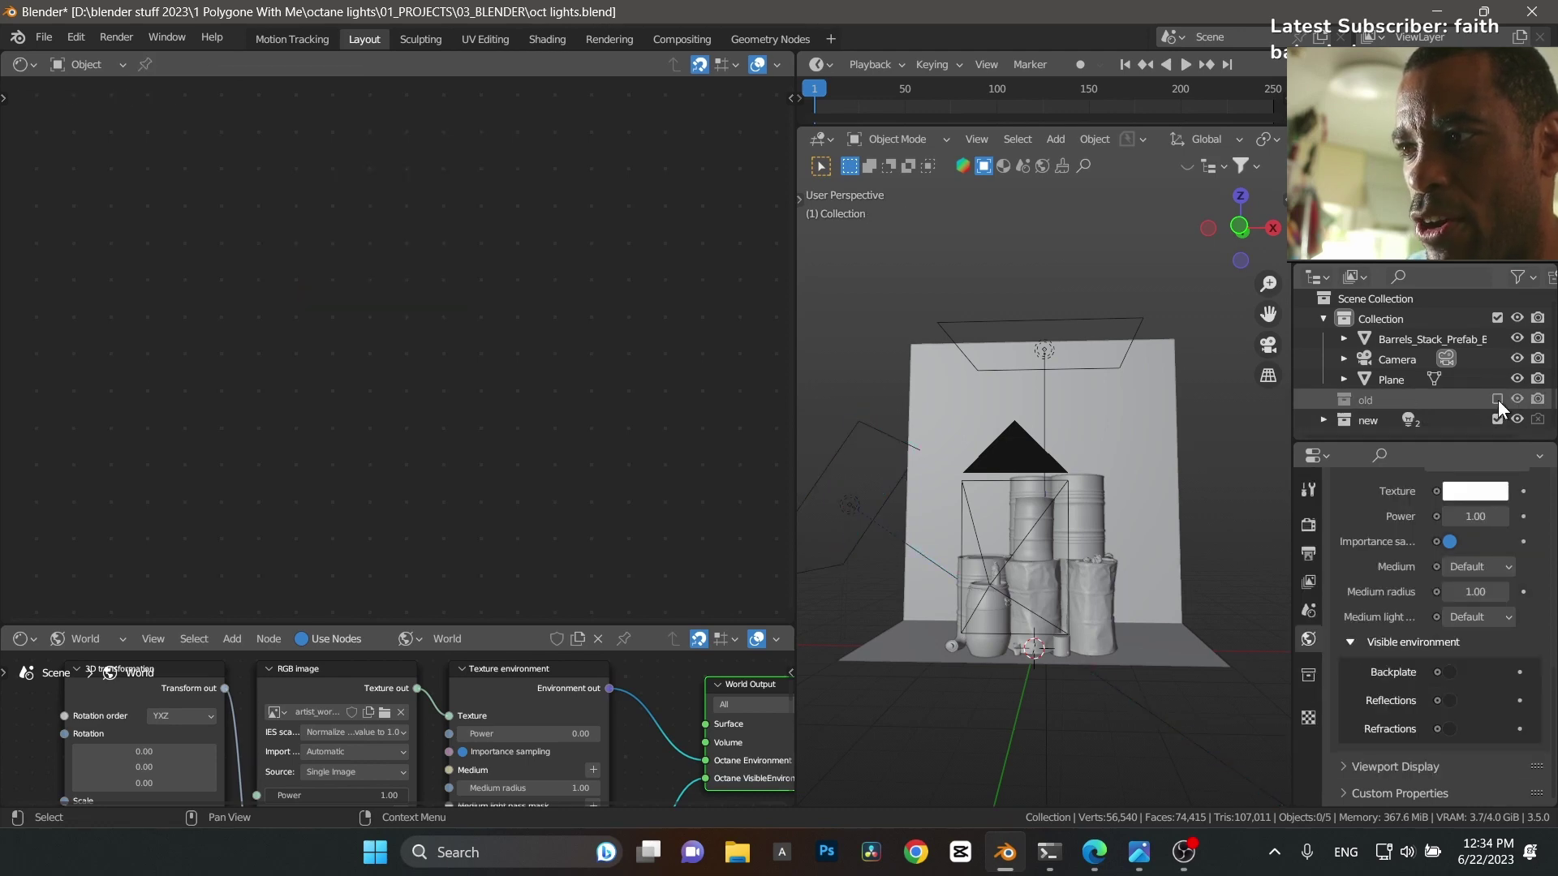
{"action": "left_click", "coordinate": [1497, 399]}
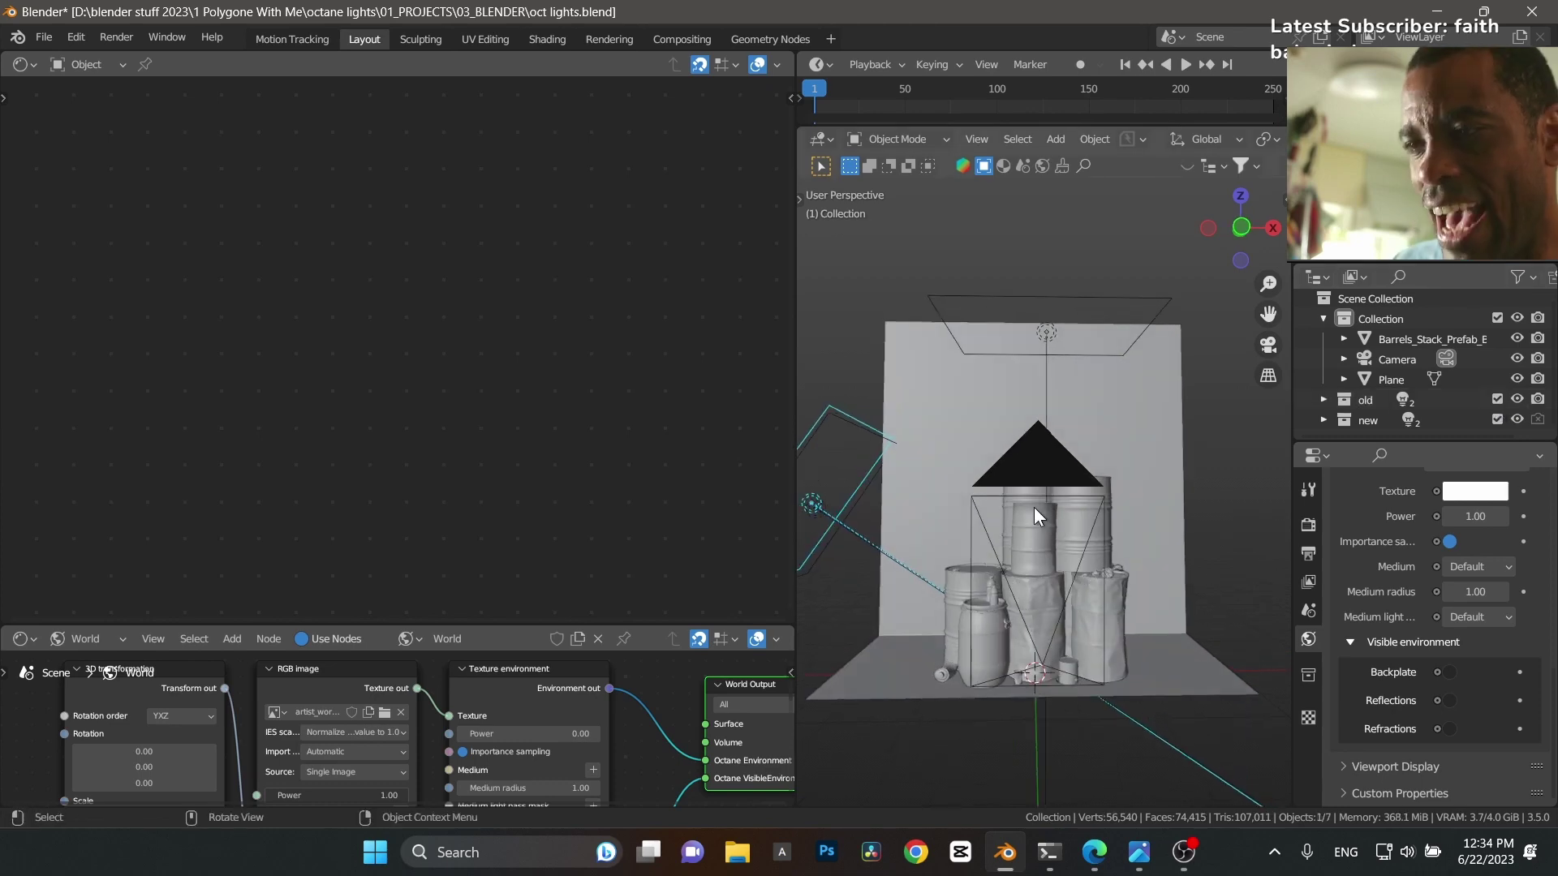
{"action": "left_click", "coordinate": [1360, 406]}
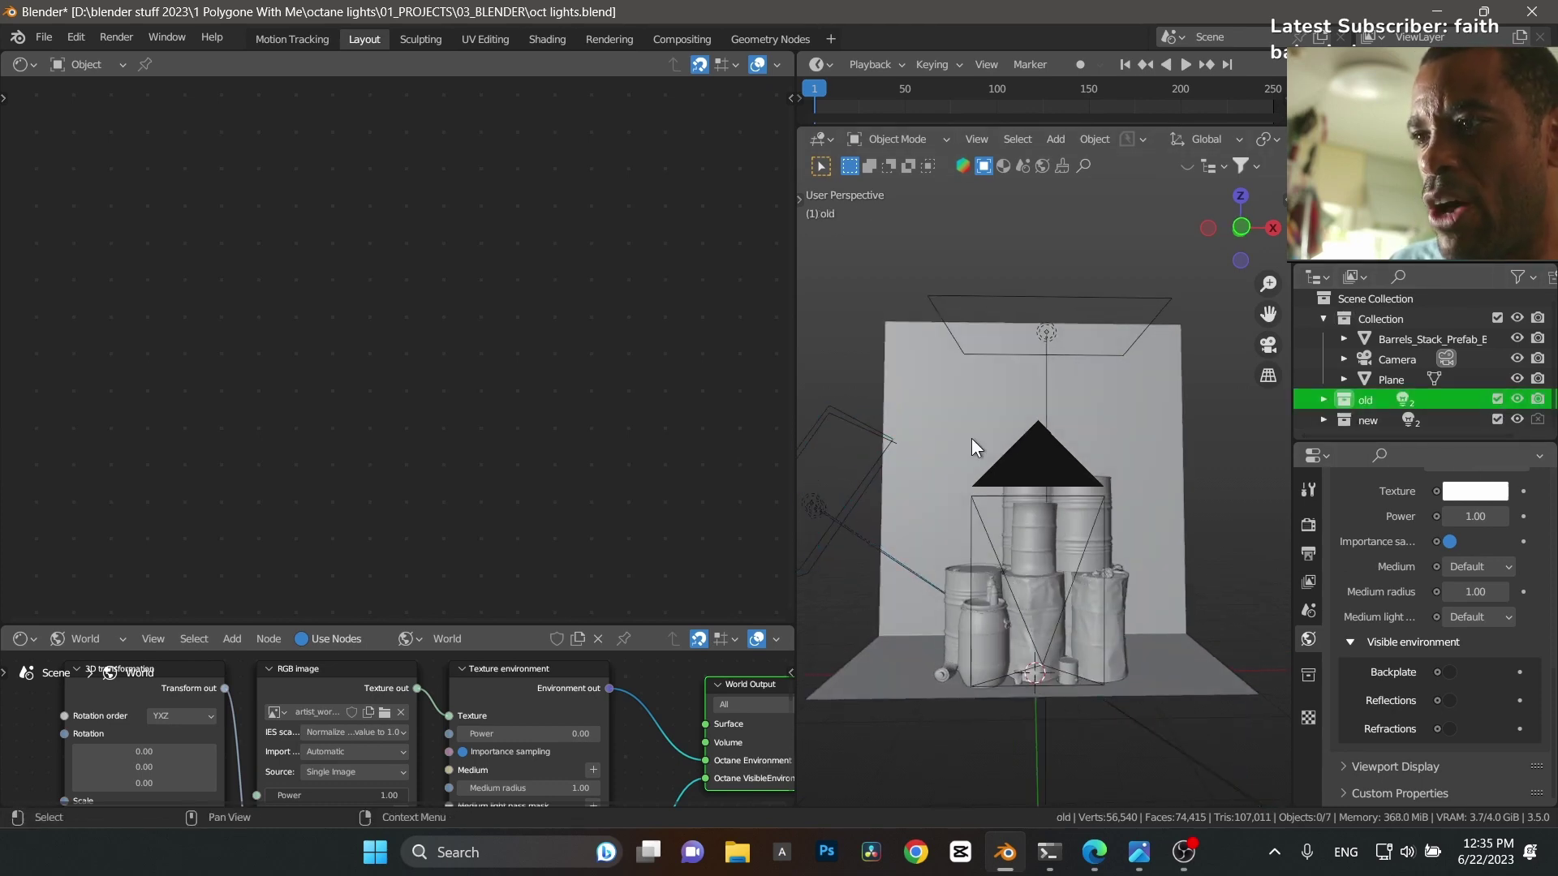
{"action": "middle_click_drag", "start_coordinate": [873, 580], "coordinate": [1010, 498]}
Step: Add area light Area.006 and raise it along Z above the barrel stack
{"action": "key", "text": "shift+a"}
{"action": "mouse_move", "coordinate": [1006, 499]}
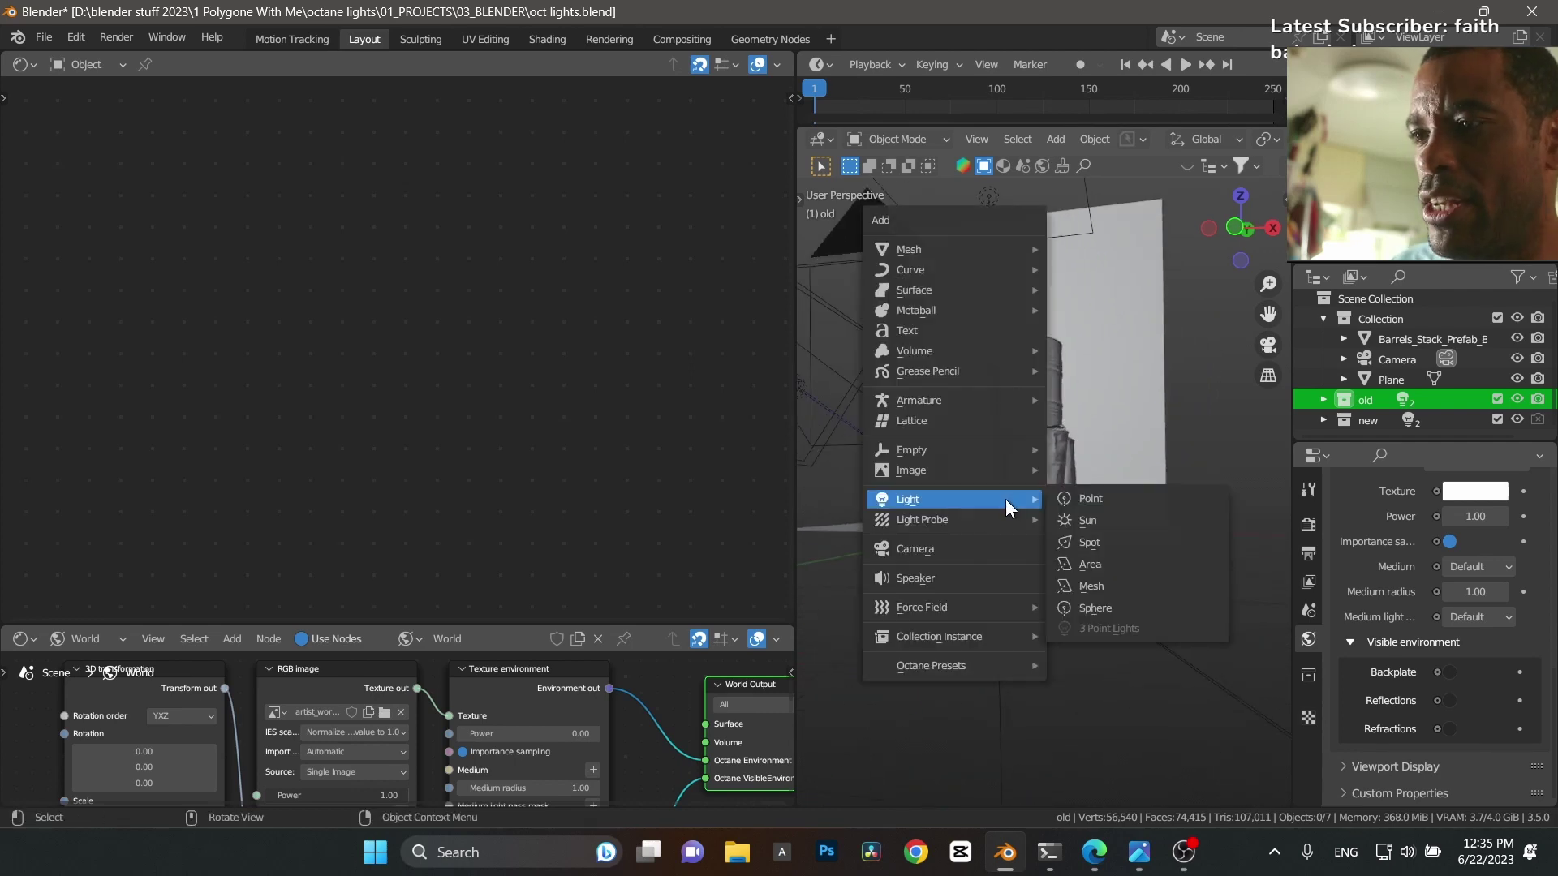
{"action": "left_click", "coordinate": [1114, 562]}
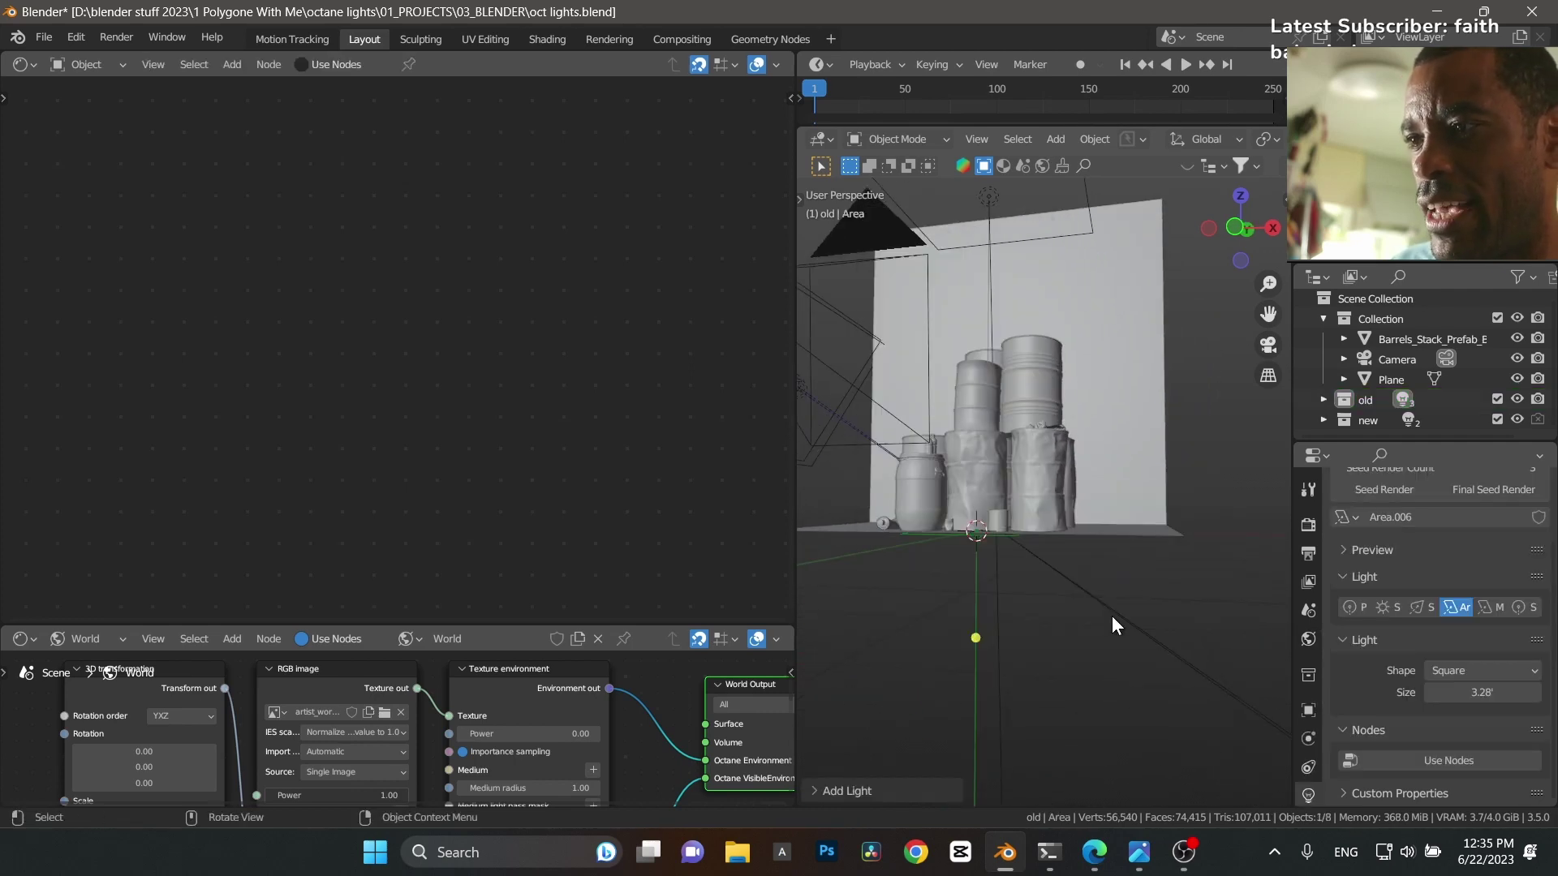
{"action": "key", "text": "g"}
{"action": "key", "text": "z"}
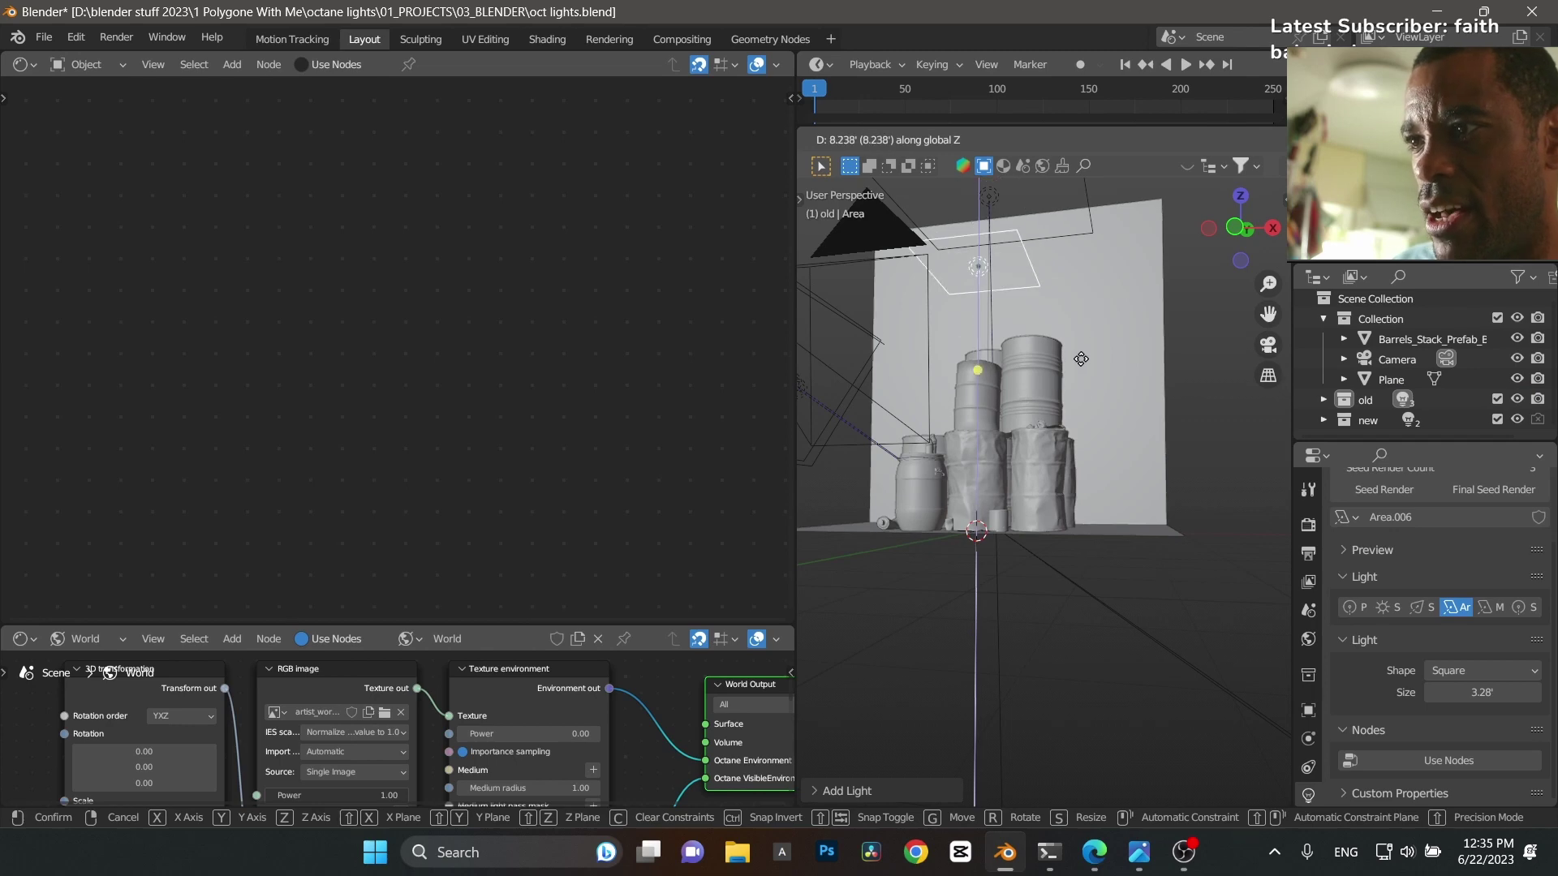
{"action": "left_click", "coordinate": [1080, 358]}
{"action": "middle_click_drag", "start_coordinate": [1065, 493], "coordinate": [1079, 523]}
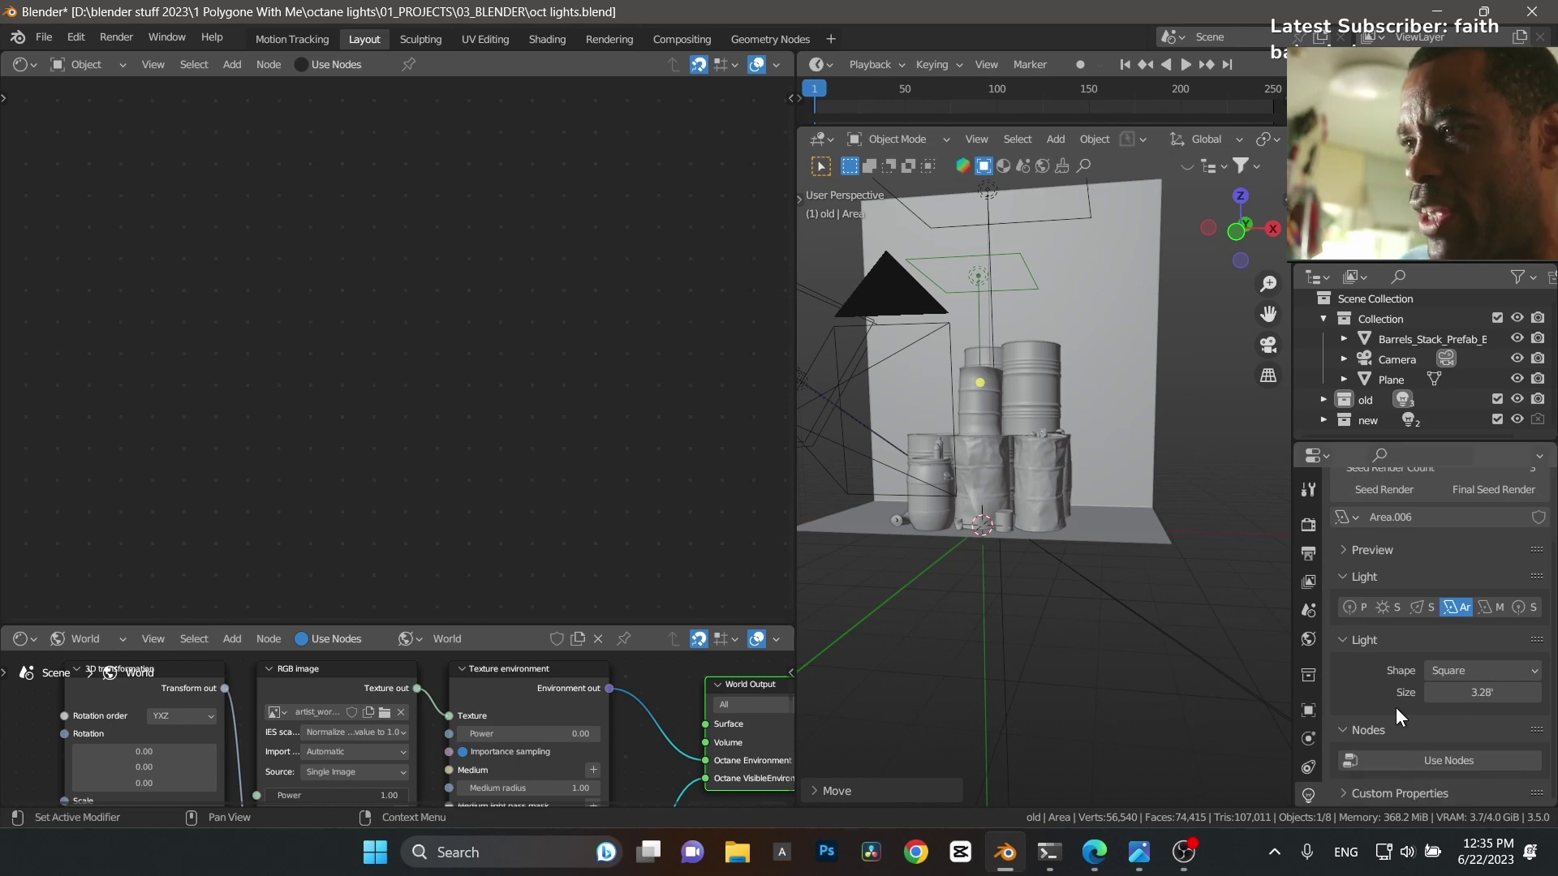
{"action": "left_click", "coordinate": [1415, 760]}
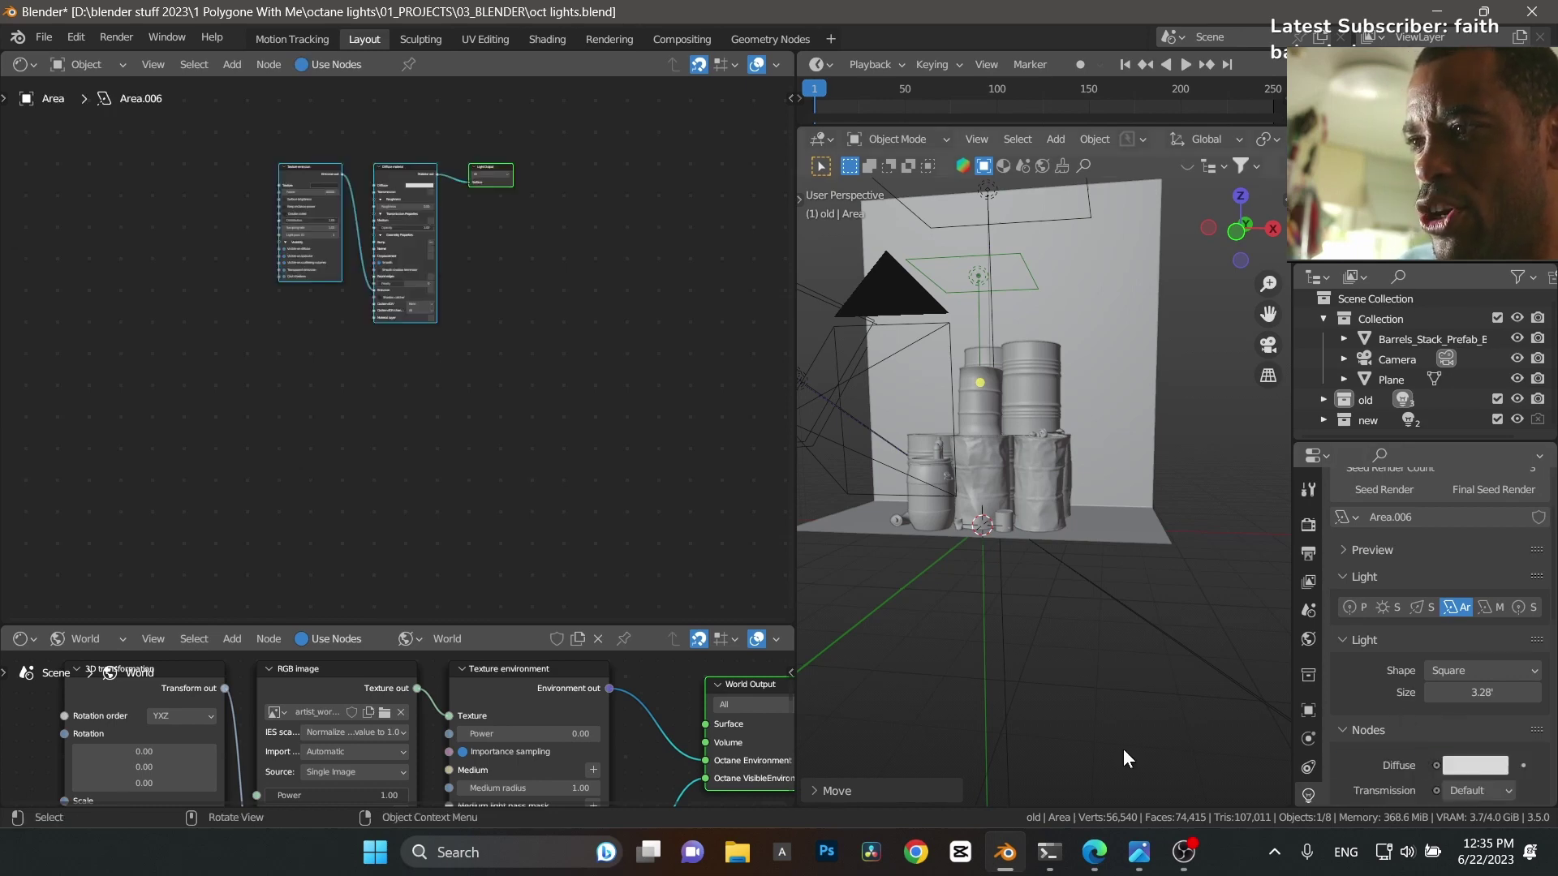
{"action": "scroll", "coordinate": [454, 286], "scroll_direction": "up", "scroll_amount": 5}
{"action": "middle_click_drag", "start_coordinate": [477, 275], "coordinate": [597, 369]}
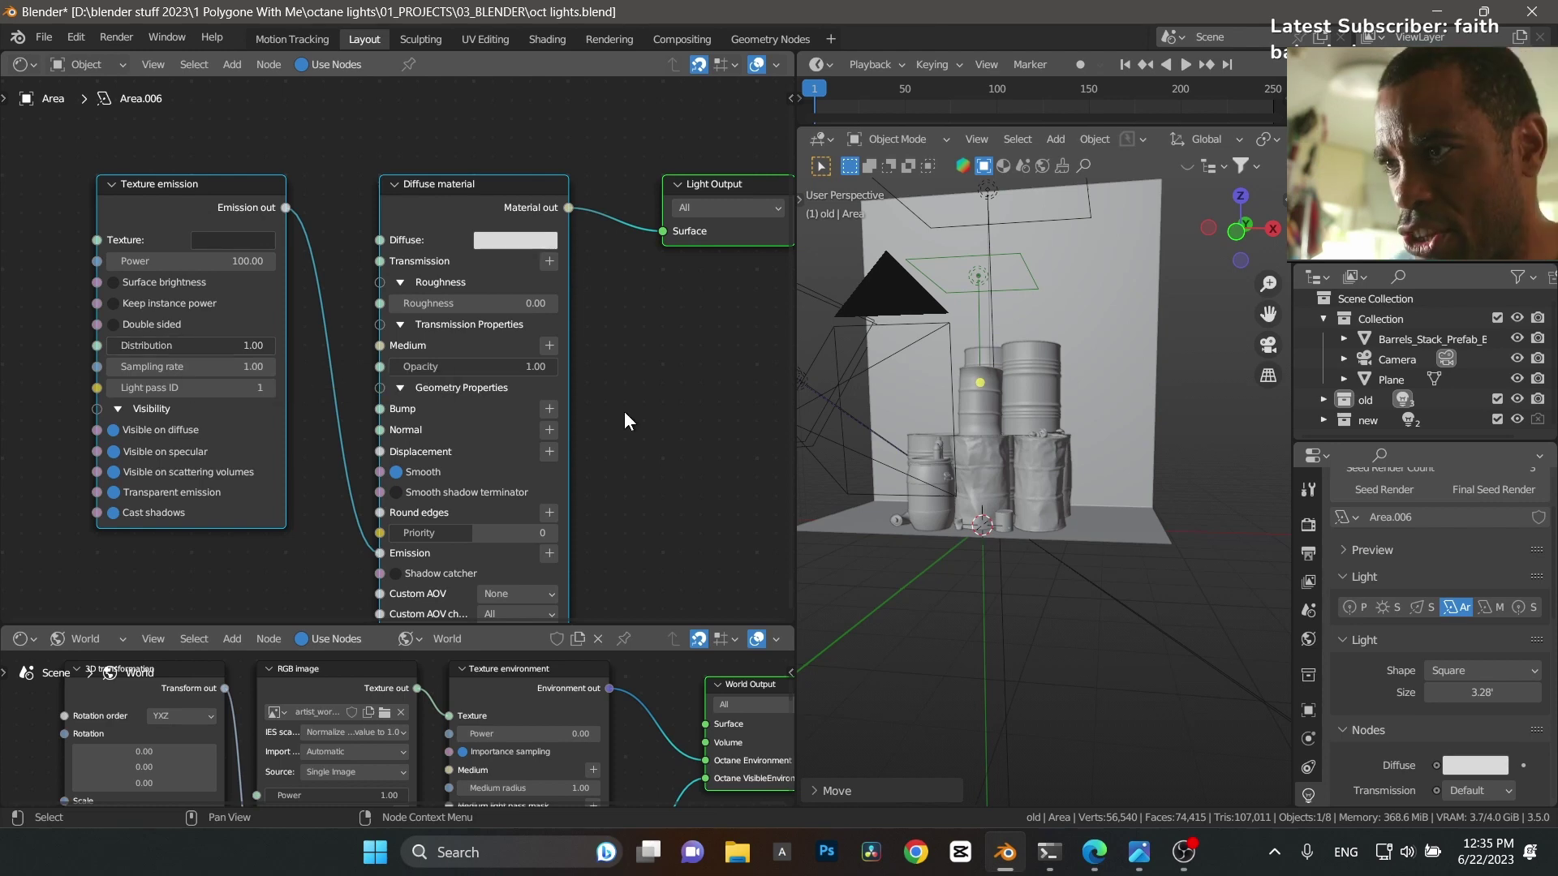
{"action": "middle_click_drag", "start_coordinate": [637, 407], "coordinate": [627, 407]}
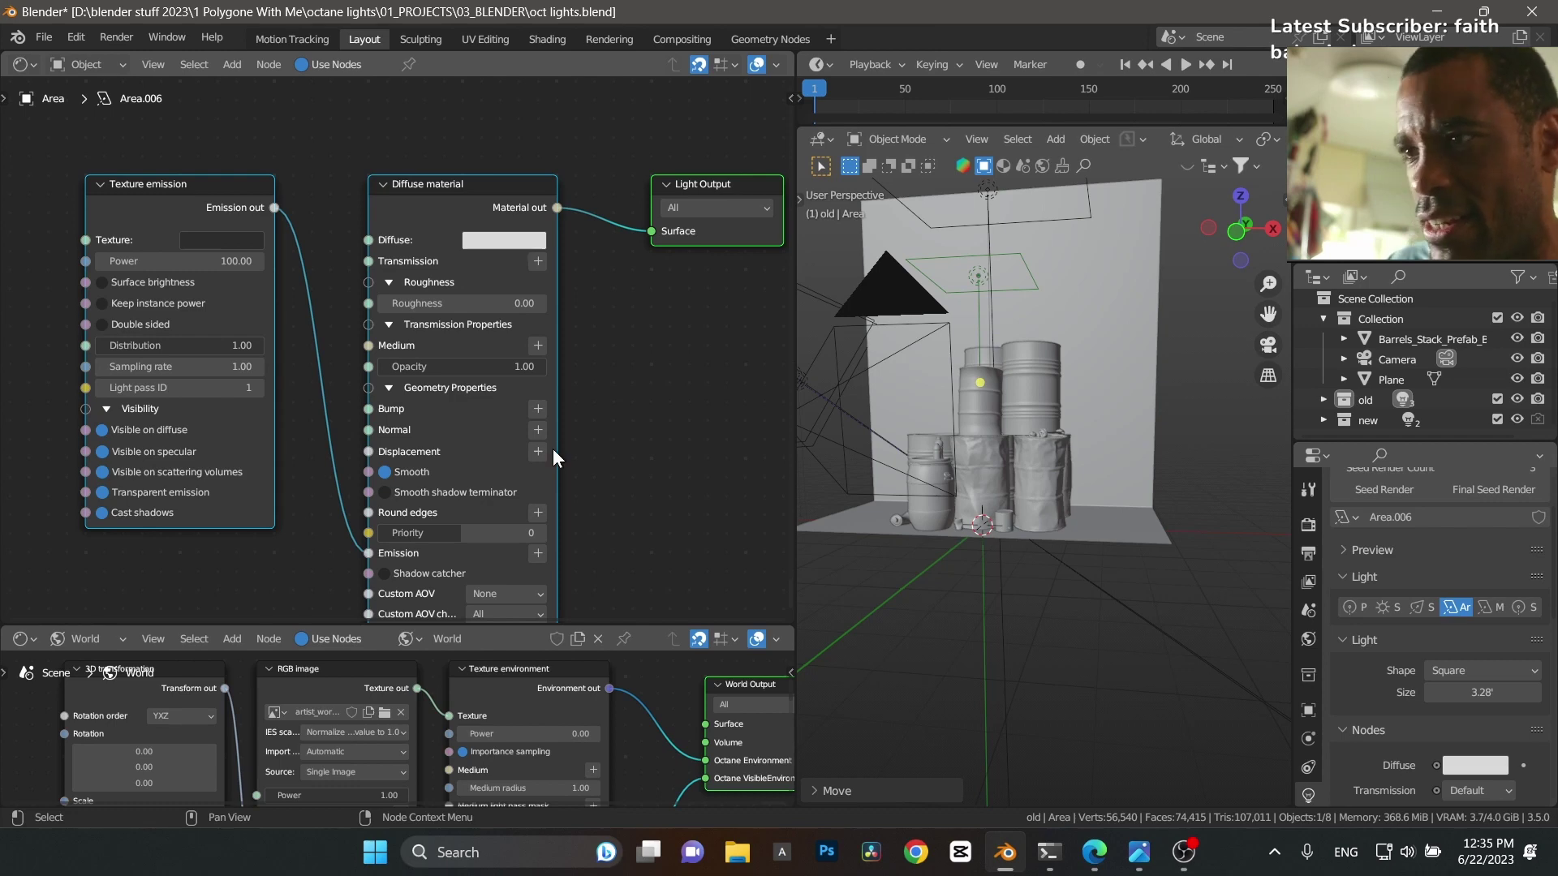
{"action": "middle_click_drag", "start_coordinate": [279, 568], "coordinate": [423, 568]}
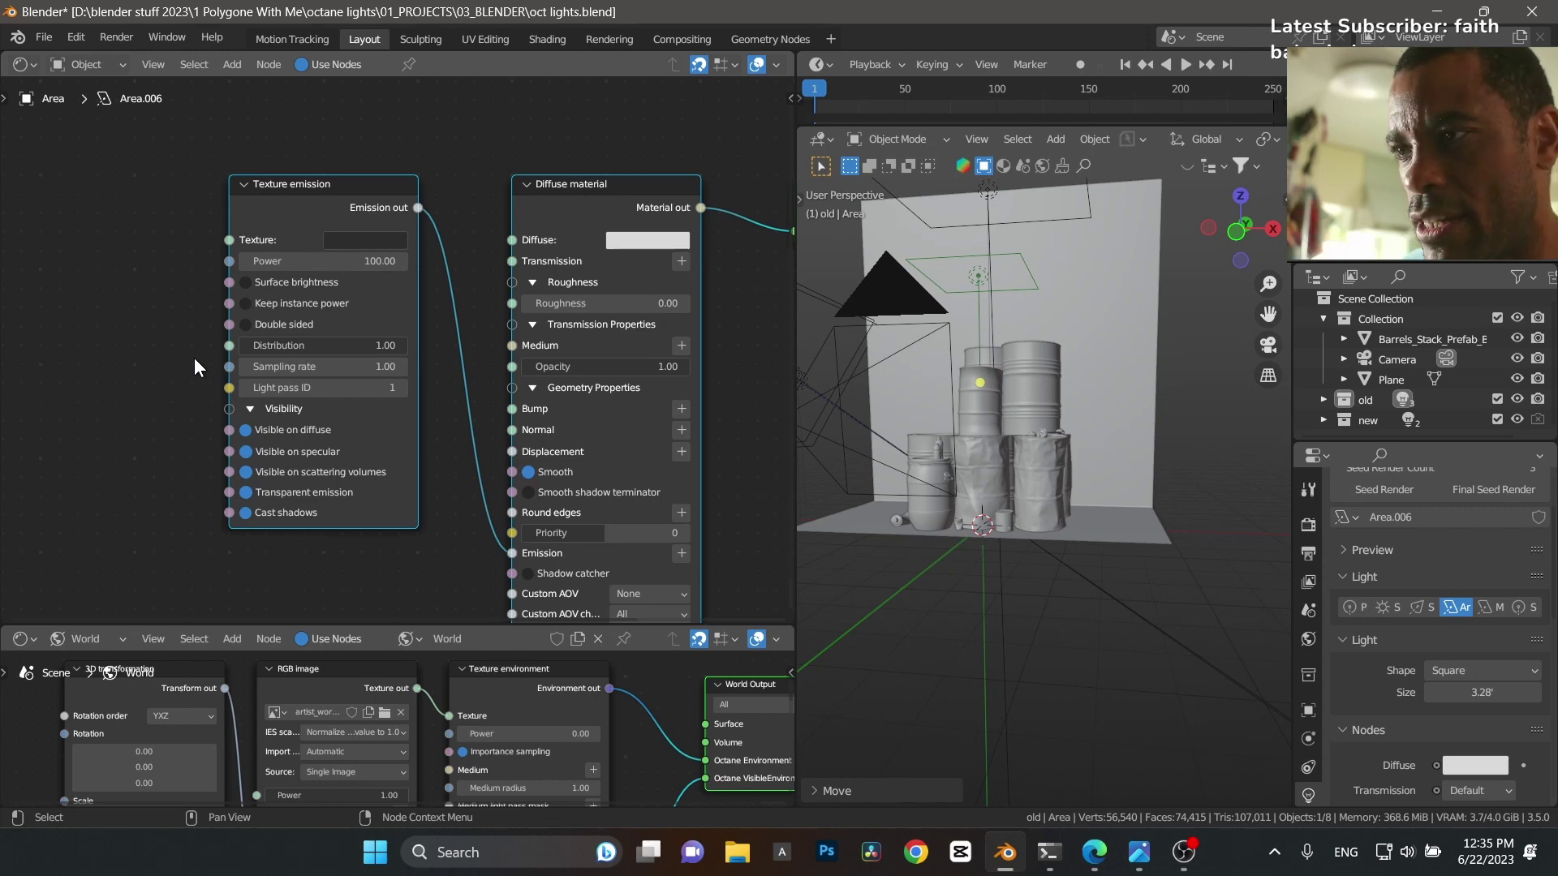
Step: Delete the Area.006 light and look through the scene camera
{"action": "key", "text": "x"}
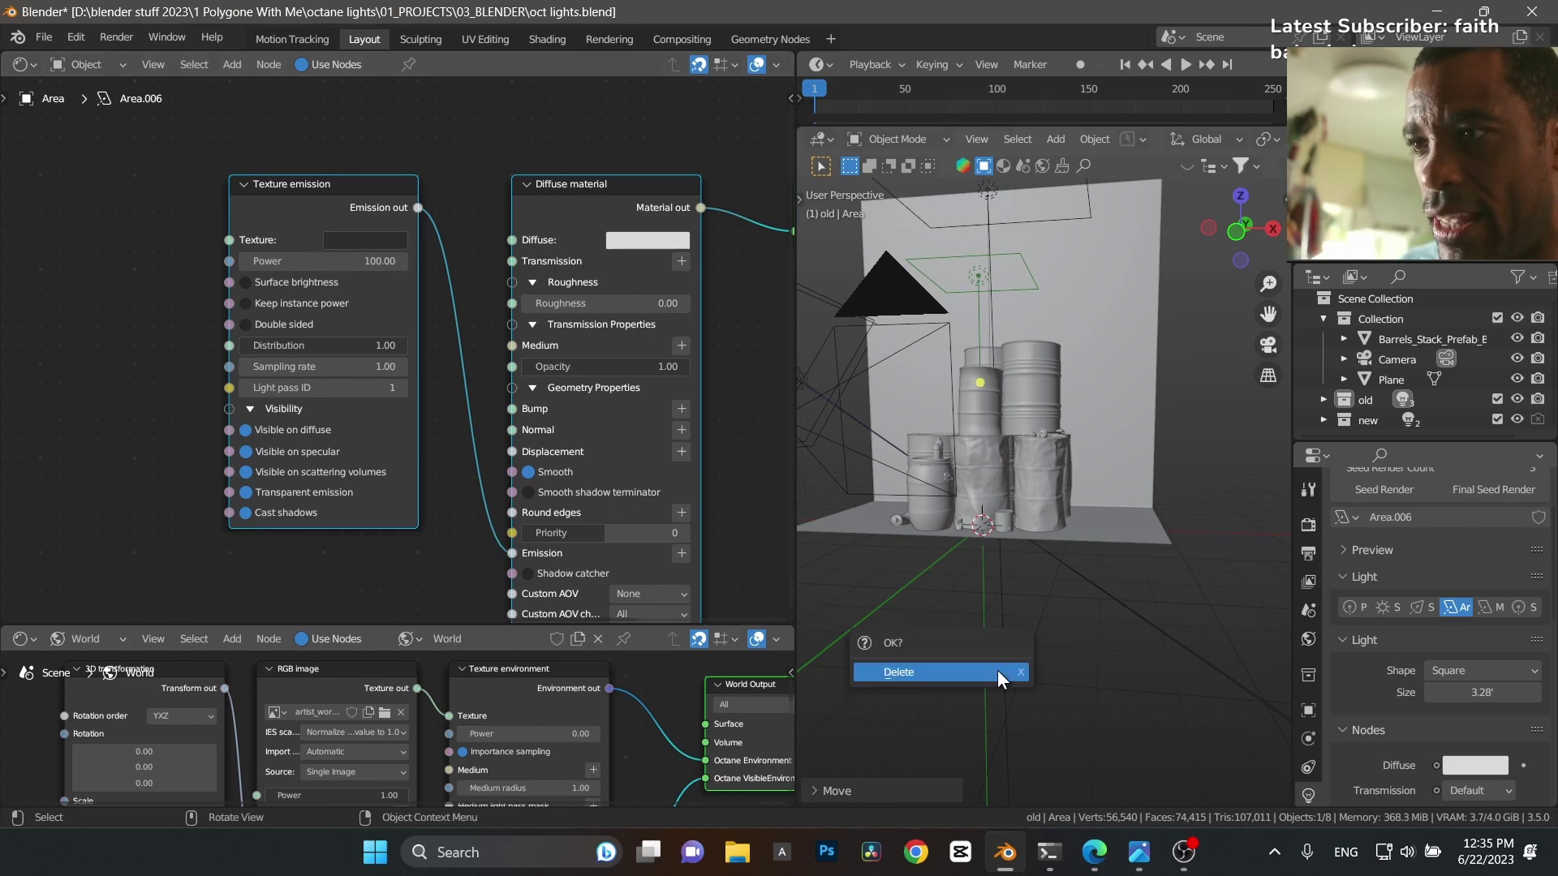
{"action": "left_click", "coordinate": [996, 670]}
{"action": "key", "text": "KP_0"}
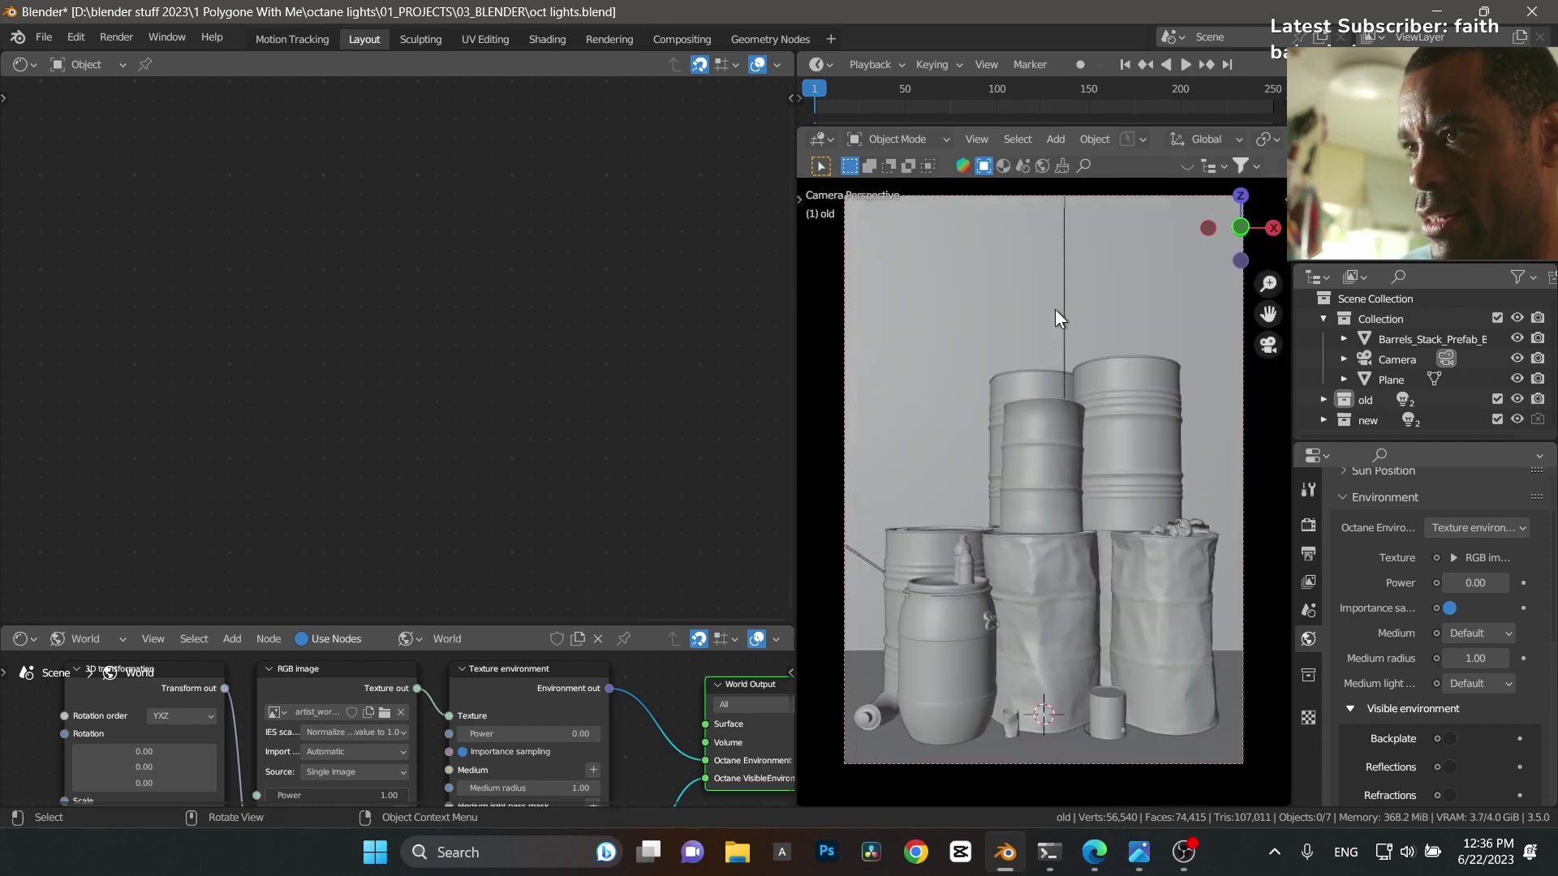
{"action": "scroll", "coordinate": [1186, 148], "scroll_direction": "down", "scroll_amount": 3}
{"action": "scroll", "coordinate": [1186, 148], "scroll_direction": "down", "scroll_amount": 5}
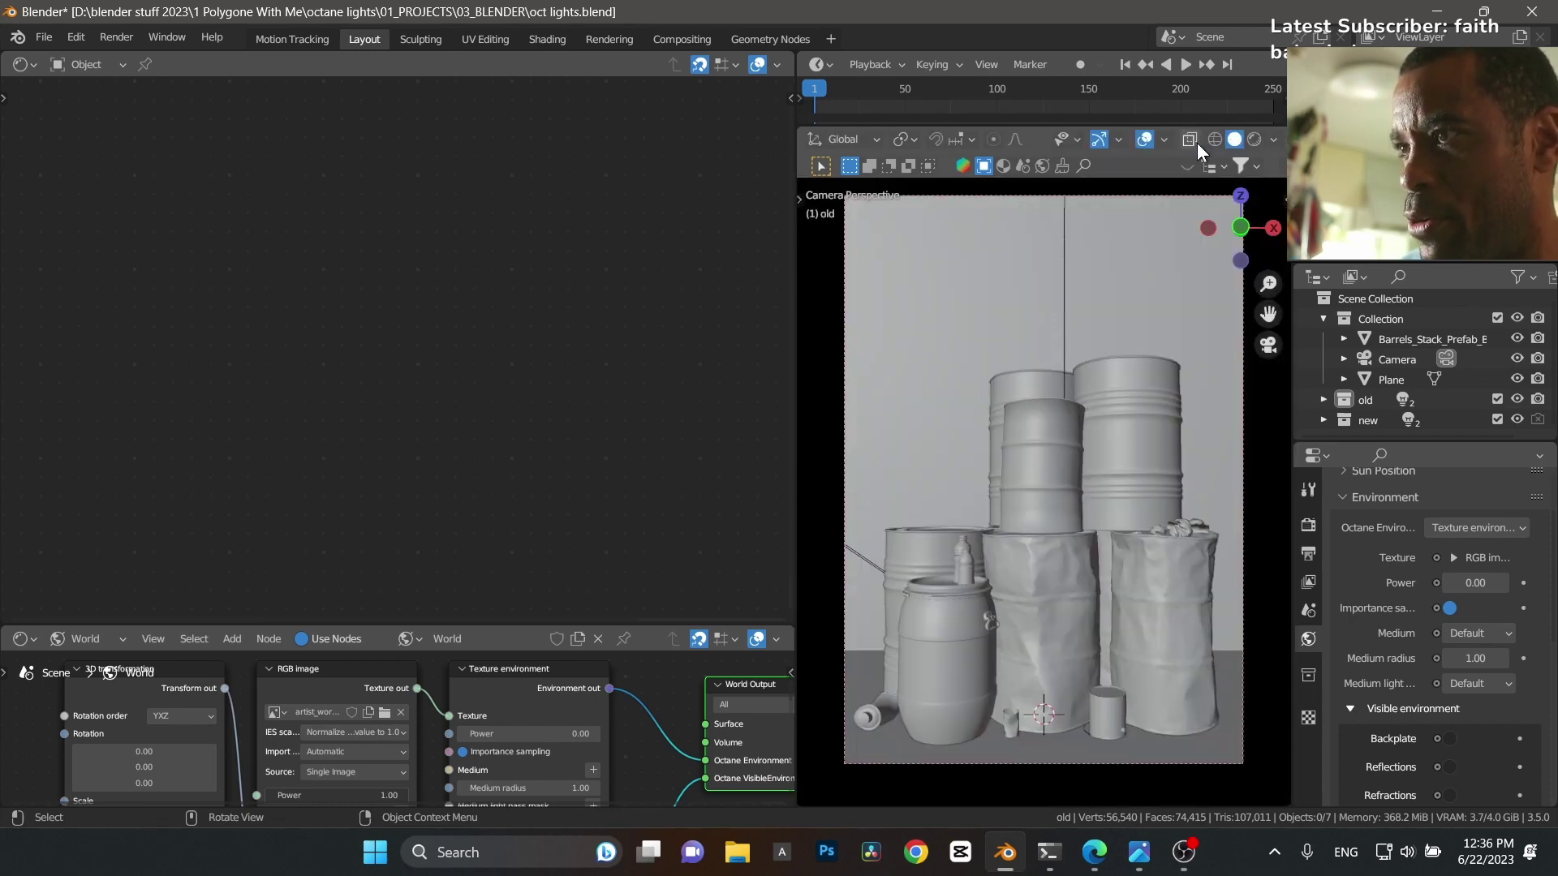
Step: Render the viewport live in Octane, hide the 'new' lights collection, and select Plane
{"action": "left_click", "coordinate": [1253, 139]}
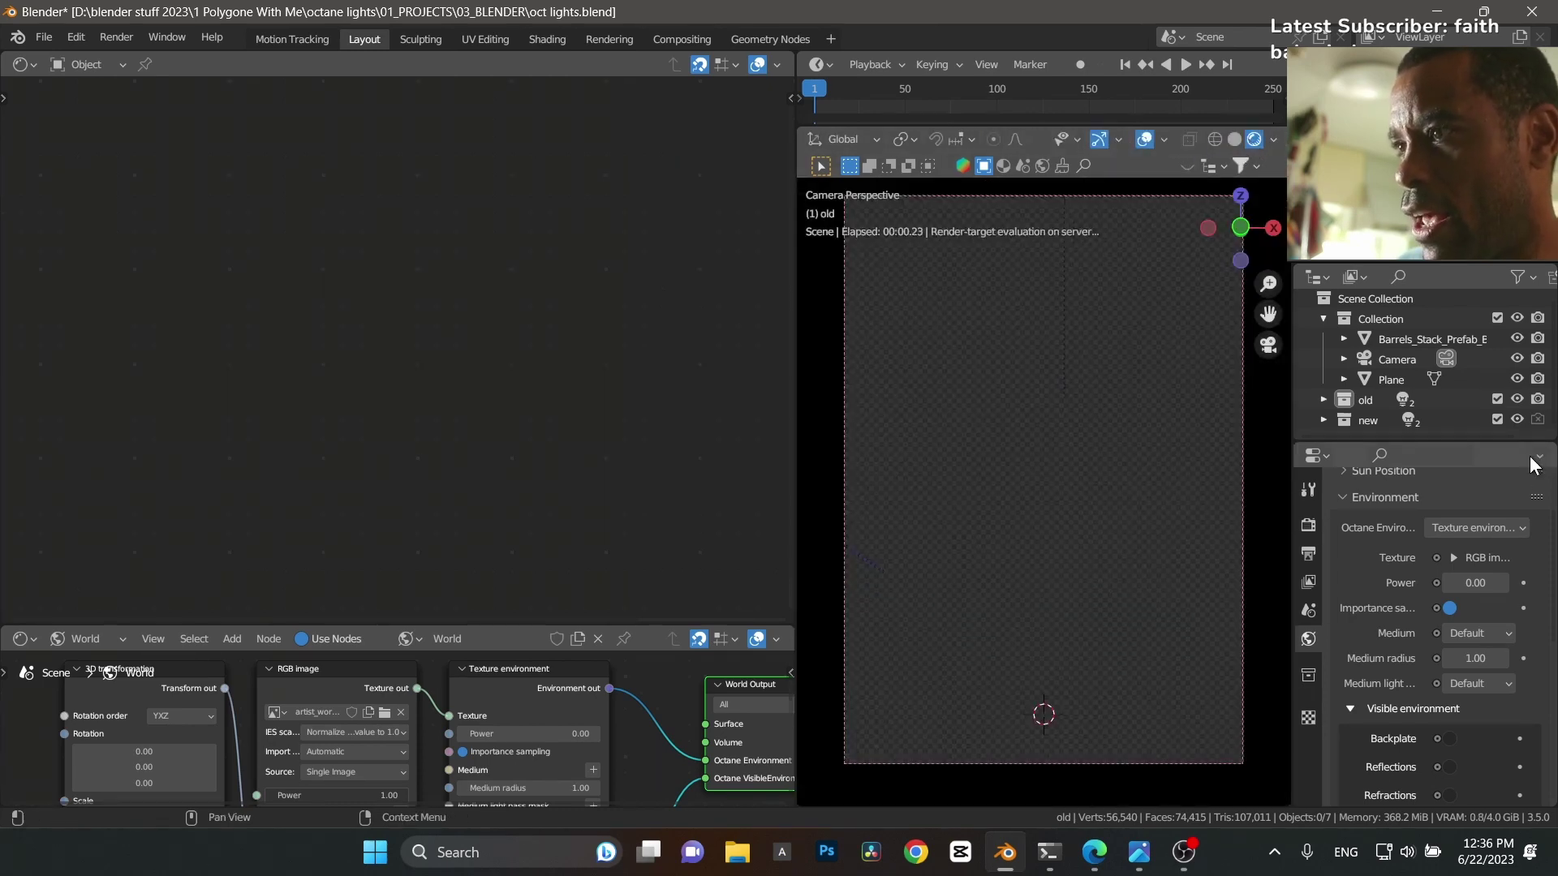
{"action": "left_click", "coordinate": [1517, 420]}
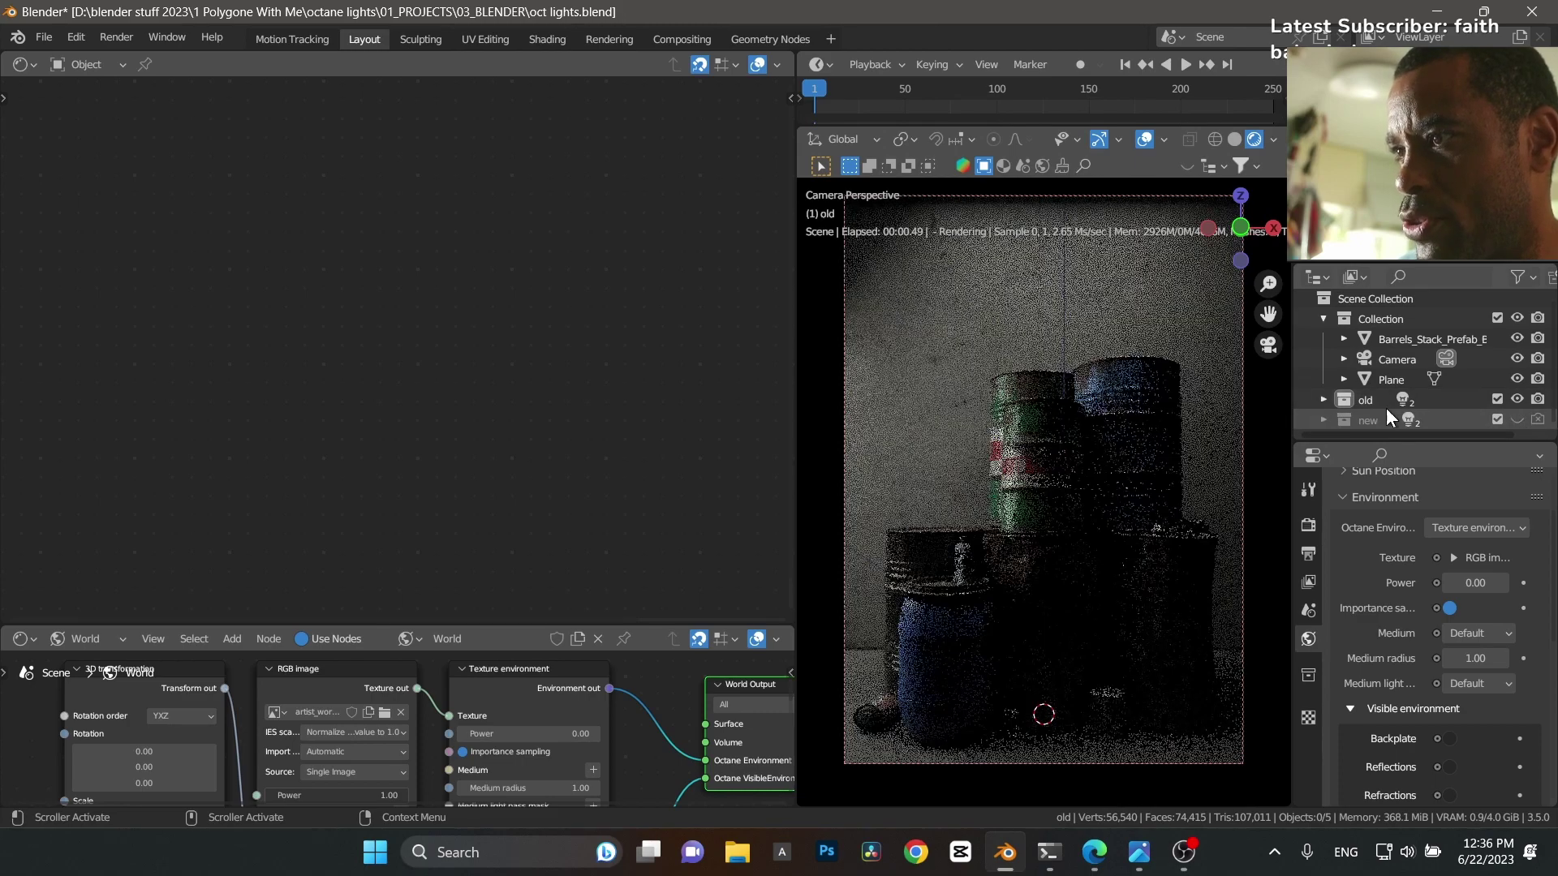
{"action": "left_click", "coordinate": [1059, 319]}
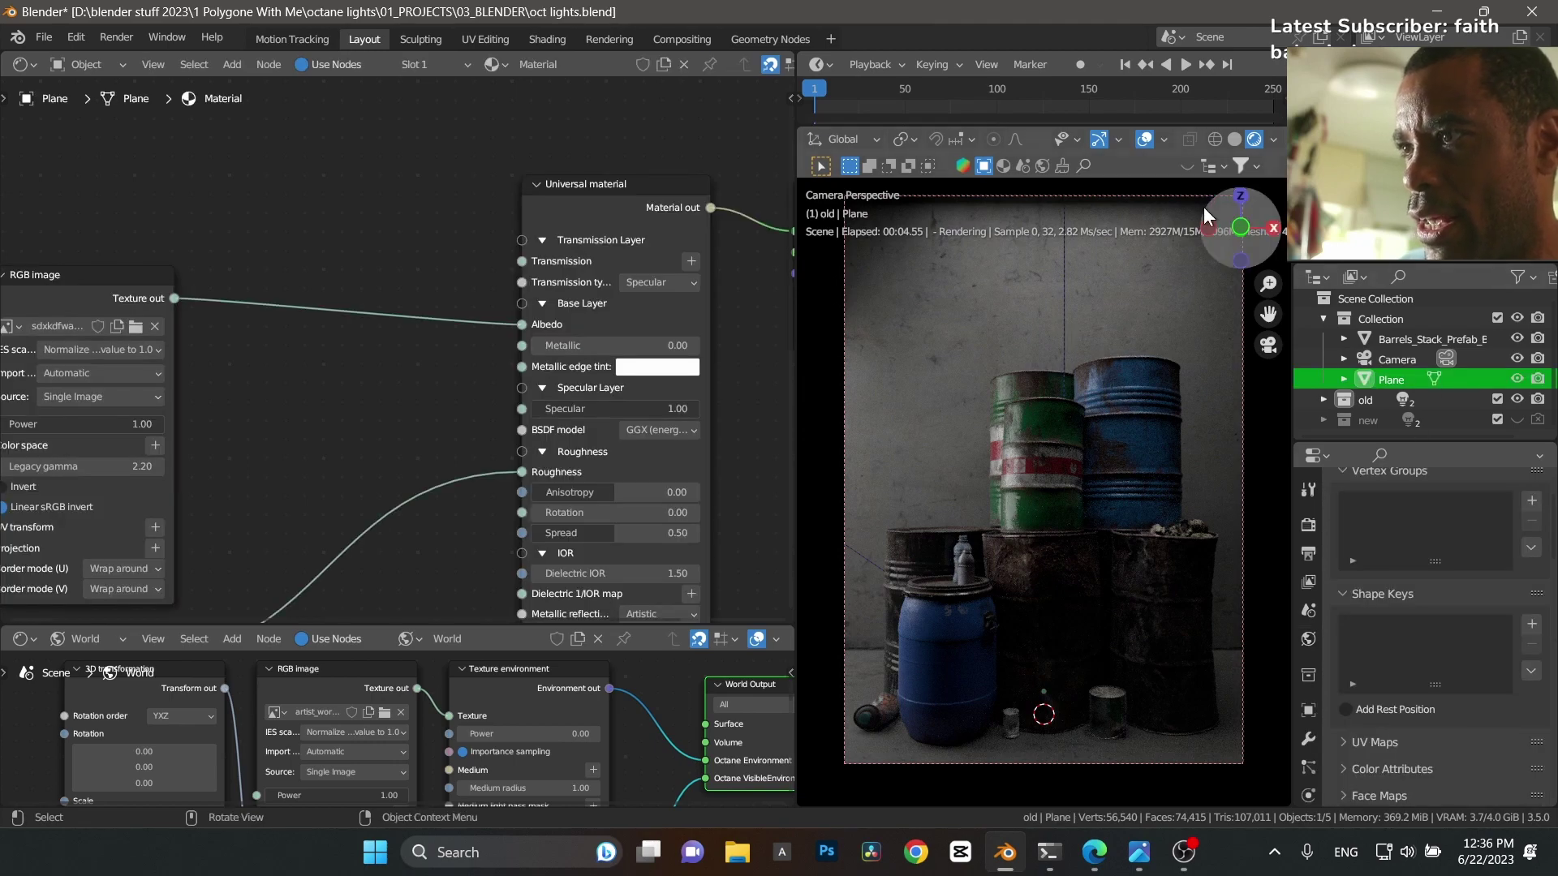
Step: Return to solid shading and show the setup light's nodes in a maximized node editor
{"action": "left_click", "coordinate": [1234, 139]}
{"action": "left_click", "coordinate": [1063, 243]}
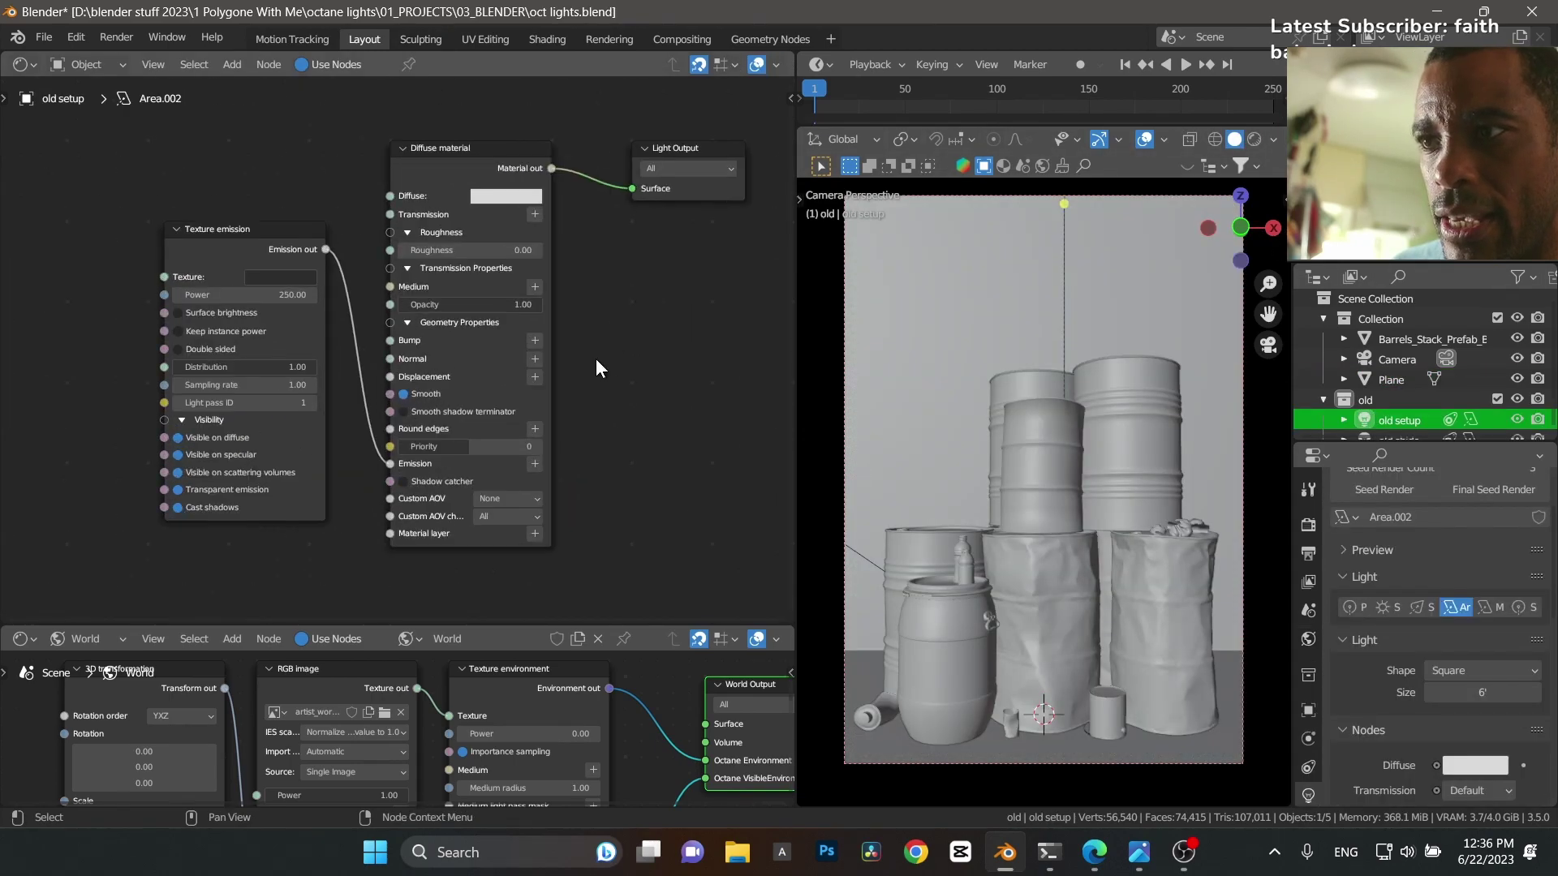
{"action": "scroll", "coordinate": [617, 381], "scroll_direction": "up", "scroll_amount": 2}
{"action": "key", "text": "ctrl+space"}
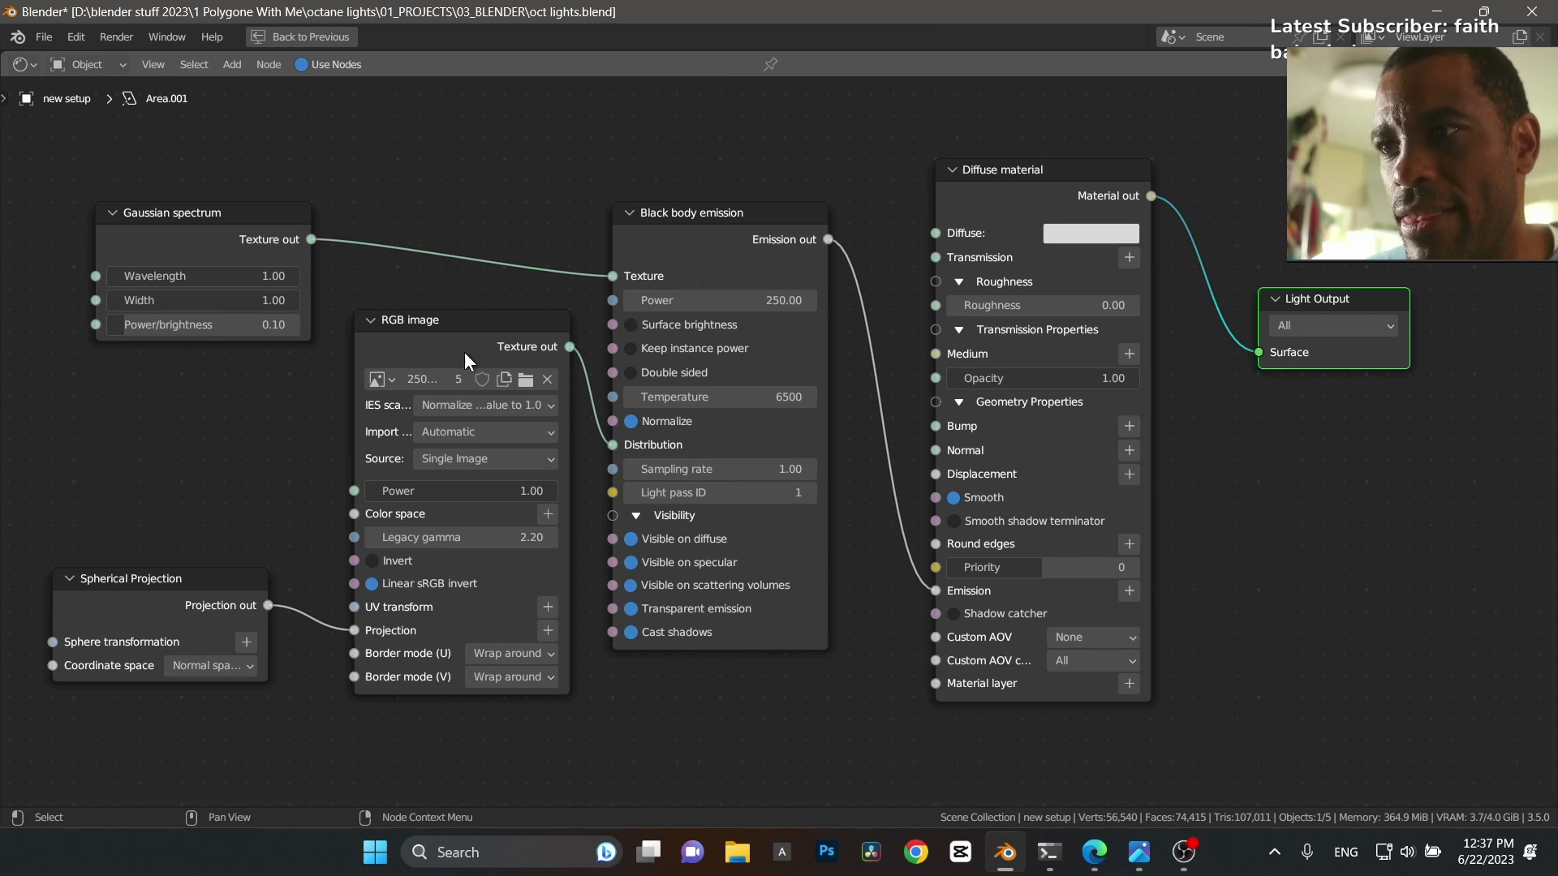
Step: Set the Spherical Projection coordinate space to Normal space (IES Lights)
{"action": "left_click", "coordinate": [467, 329]}
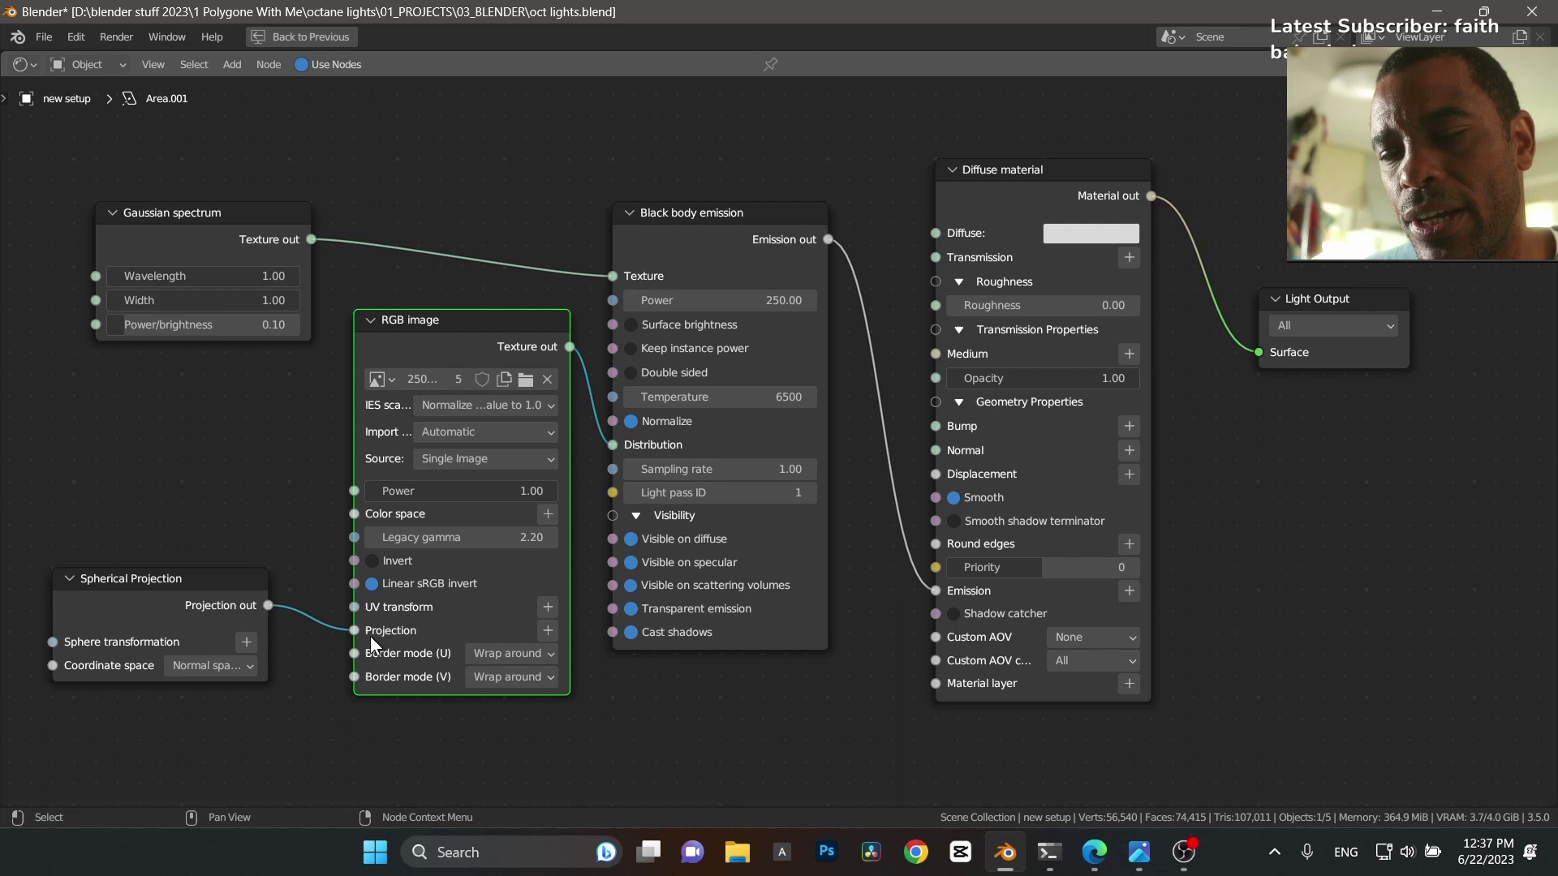
{"action": "left_click", "coordinate": [238, 664]}
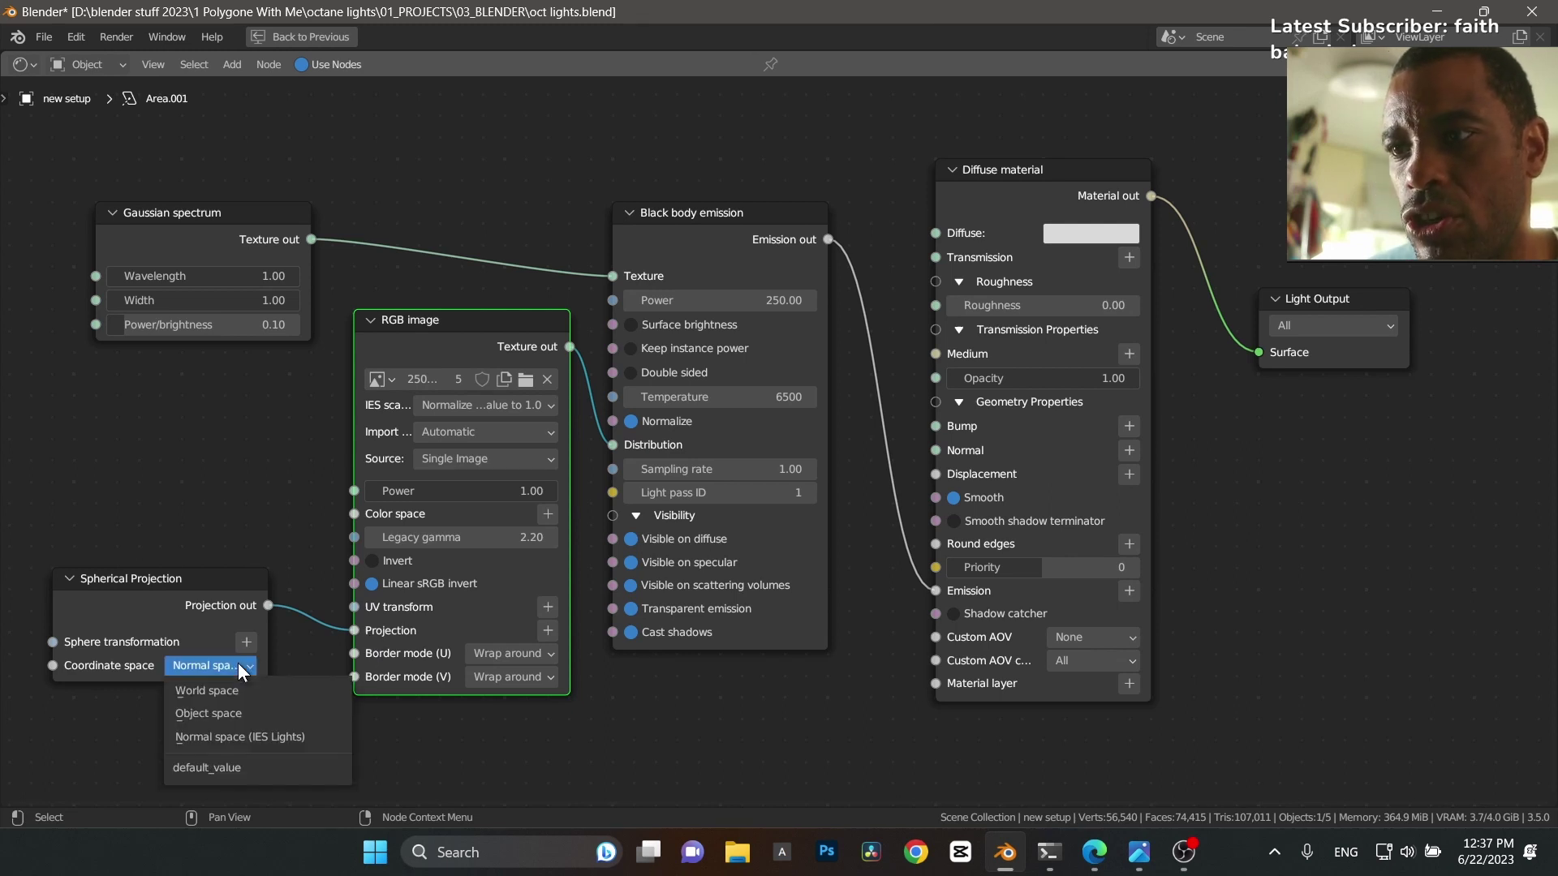
{"action": "left_click", "coordinate": [275, 742]}
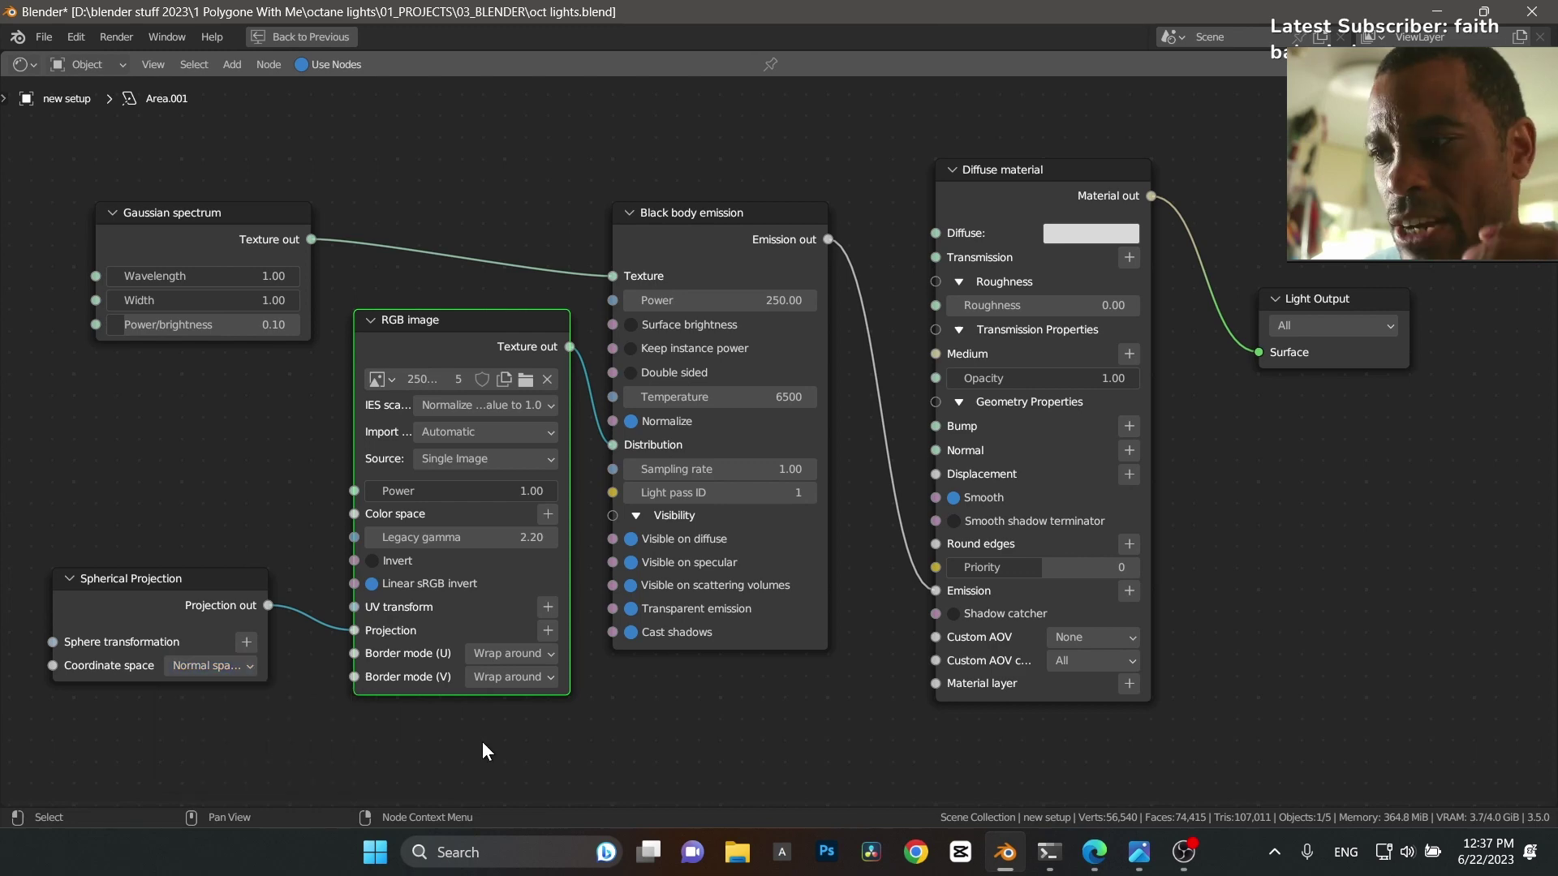
Step: Restore the full layout and switch the Spherical Projection to Object space
{"action": "key", "text": "ctrl+space"}
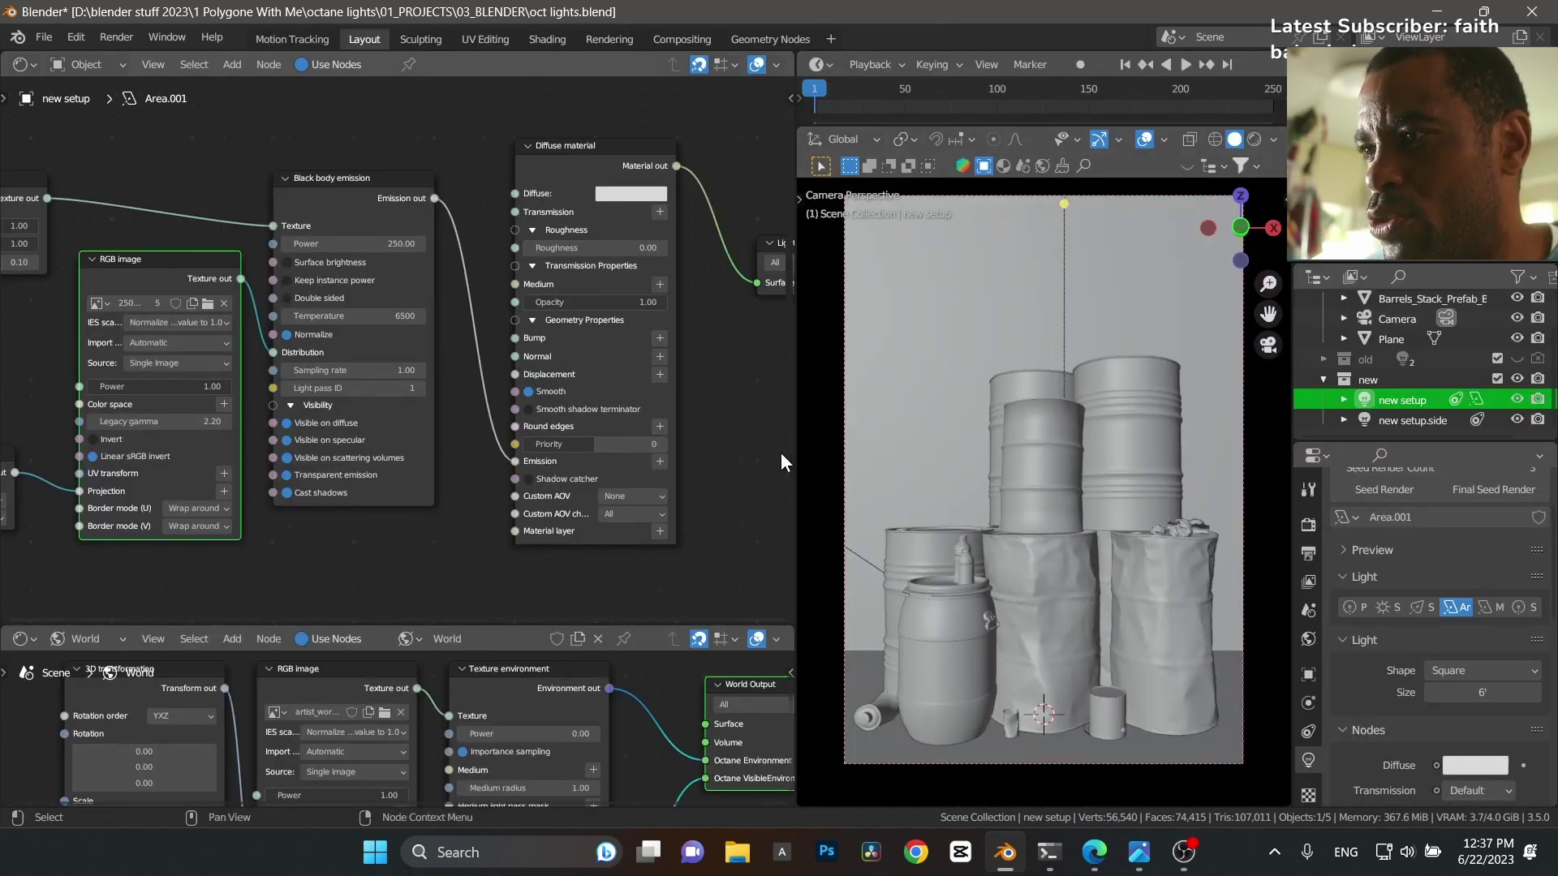
{"action": "middle_click_drag", "start_coordinate": [360, 539], "coordinate": [387, 538]}
{"action": "scroll", "coordinate": [196, 539], "scroll_direction": "left", "scroll_amount": 5, "text": "ctrl"}
{"action": "scroll", "coordinate": [197, 539], "scroll_direction": "up", "scroll_amount": 2}
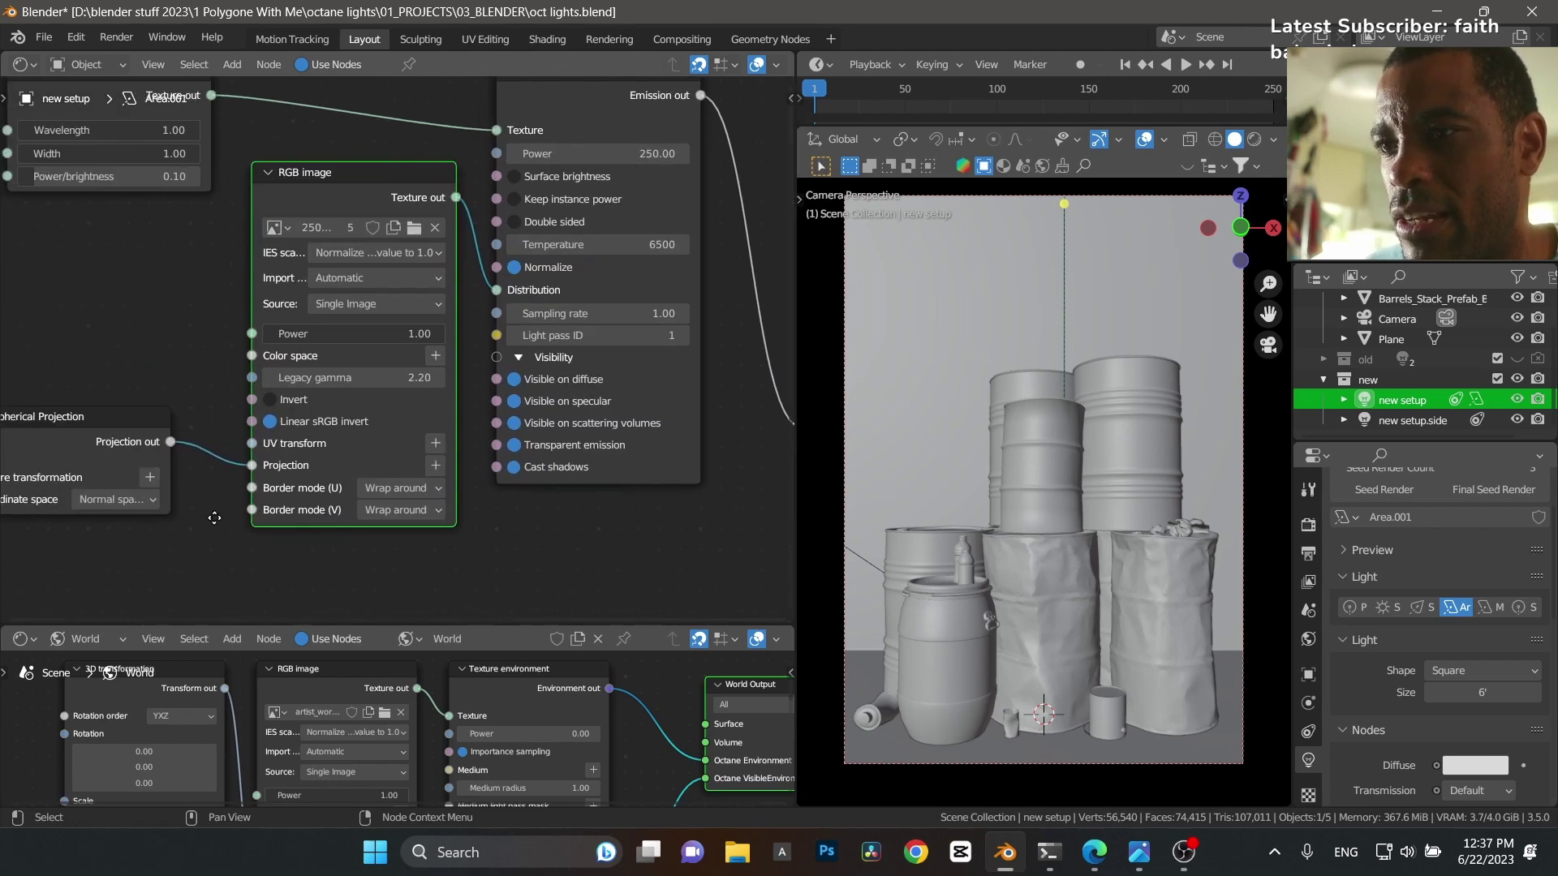
{"action": "left_click", "coordinate": [201, 480]}
{"action": "left_click", "coordinate": [203, 476]}
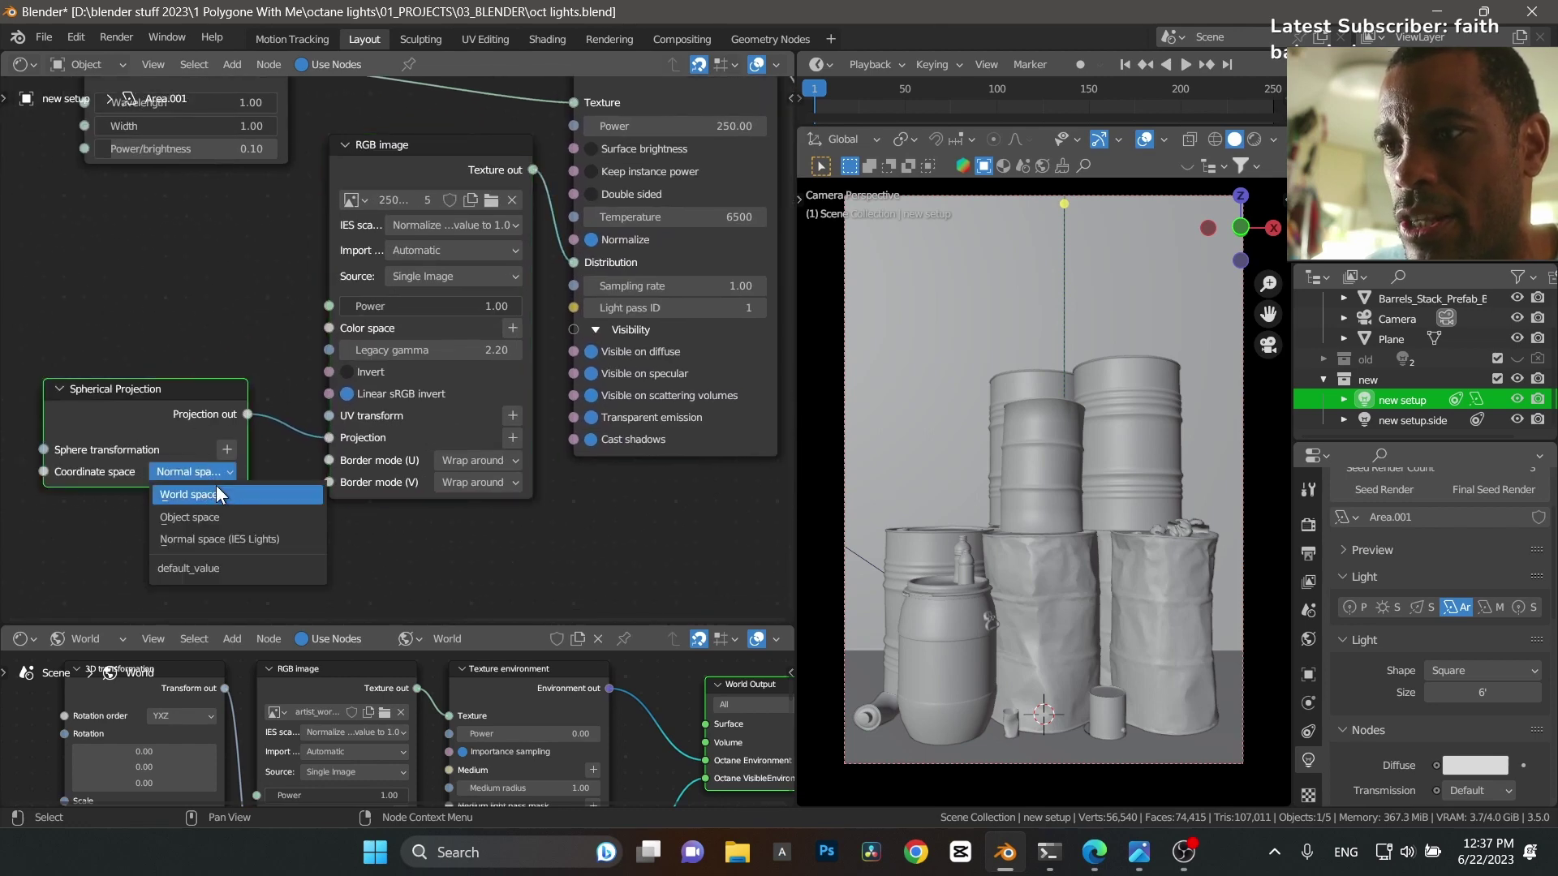
{"action": "left_click", "coordinate": [189, 516]}
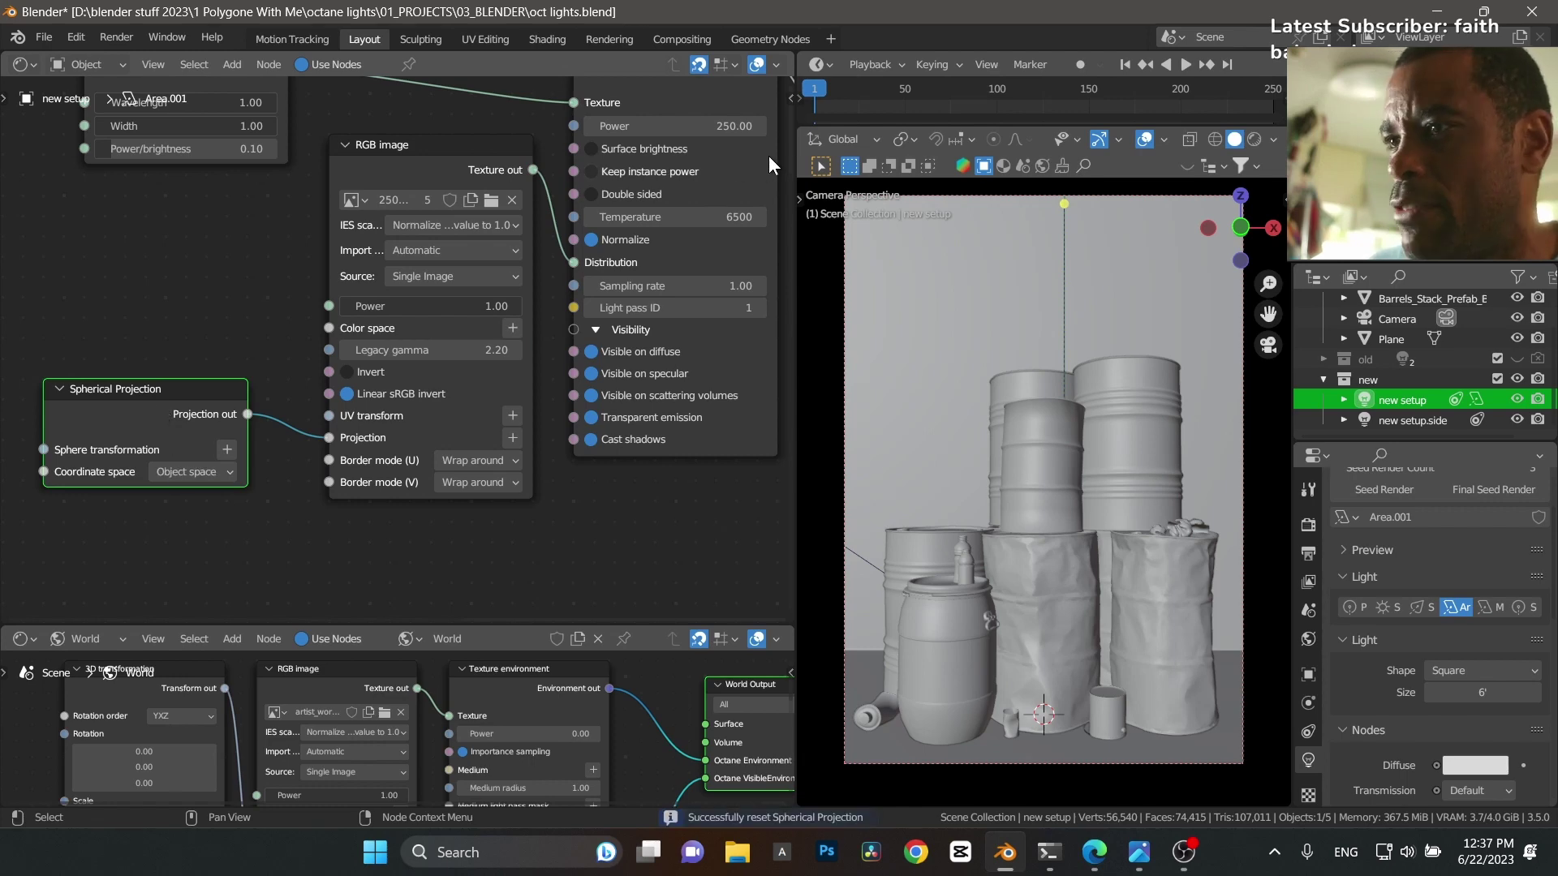
Step: Under a live Octane render, reposition the light and set the projection to Normal space (IES Lights)
{"action": "left_click", "coordinate": [1255, 138]}
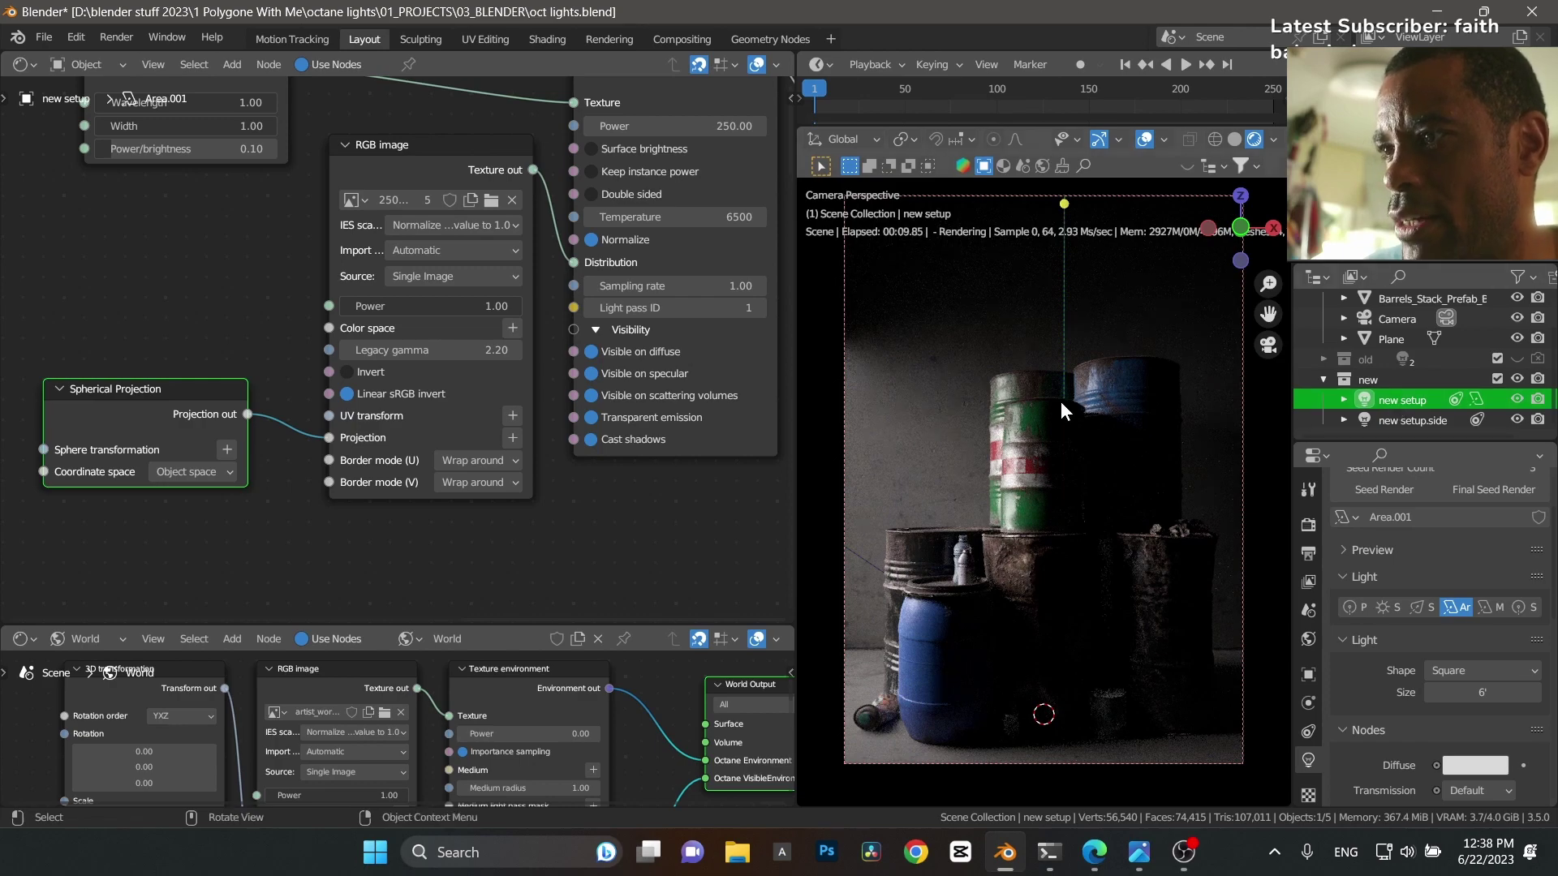
{"action": "key", "text": "g"}
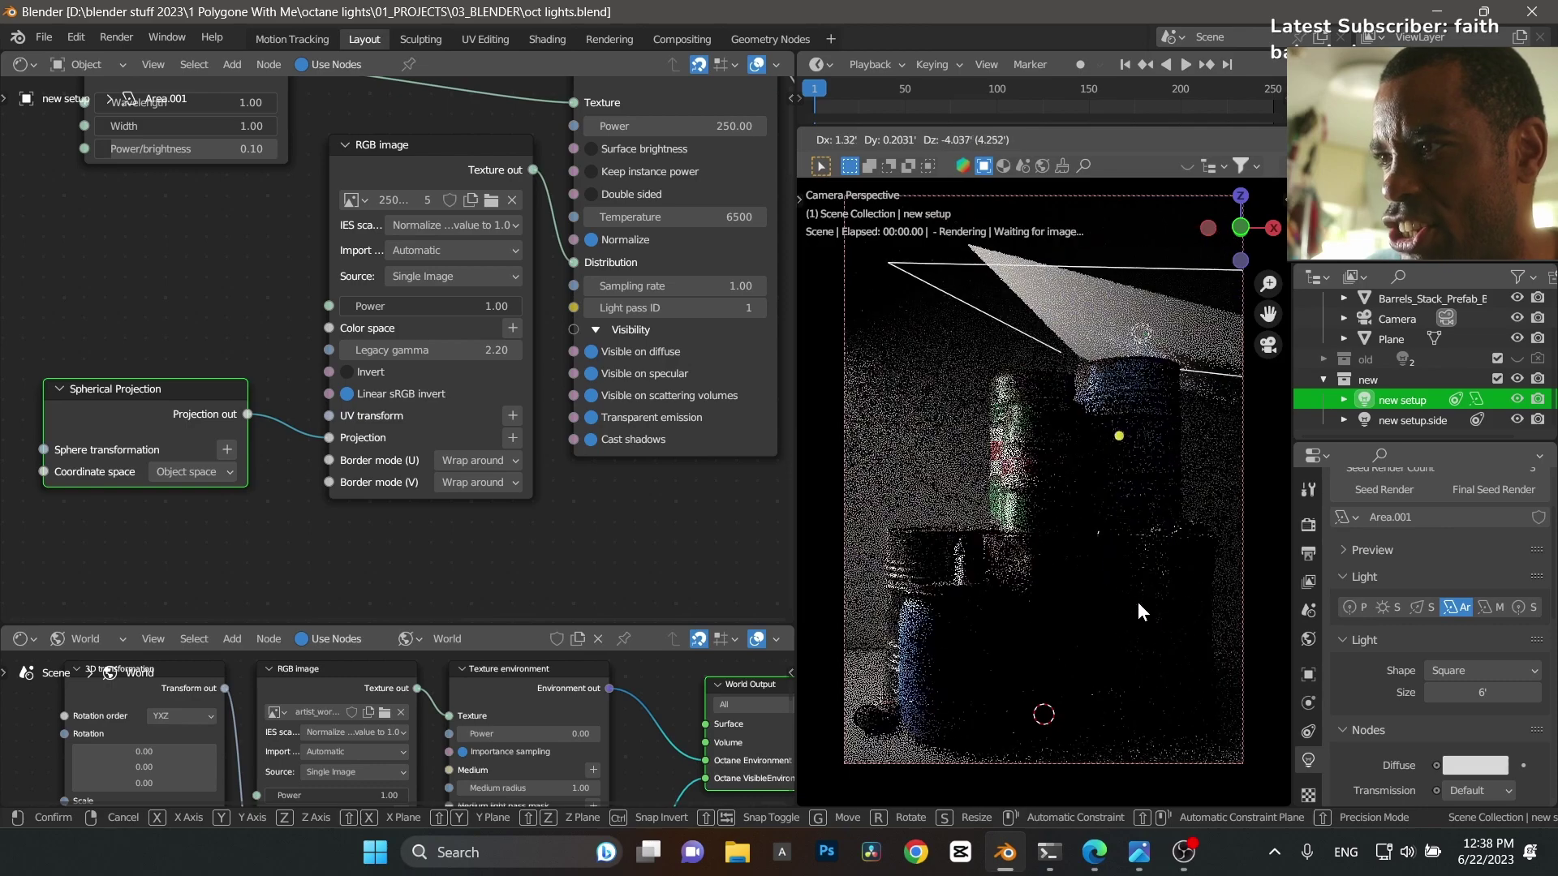
{"action": "left_click", "coordinate": [949, 571]}
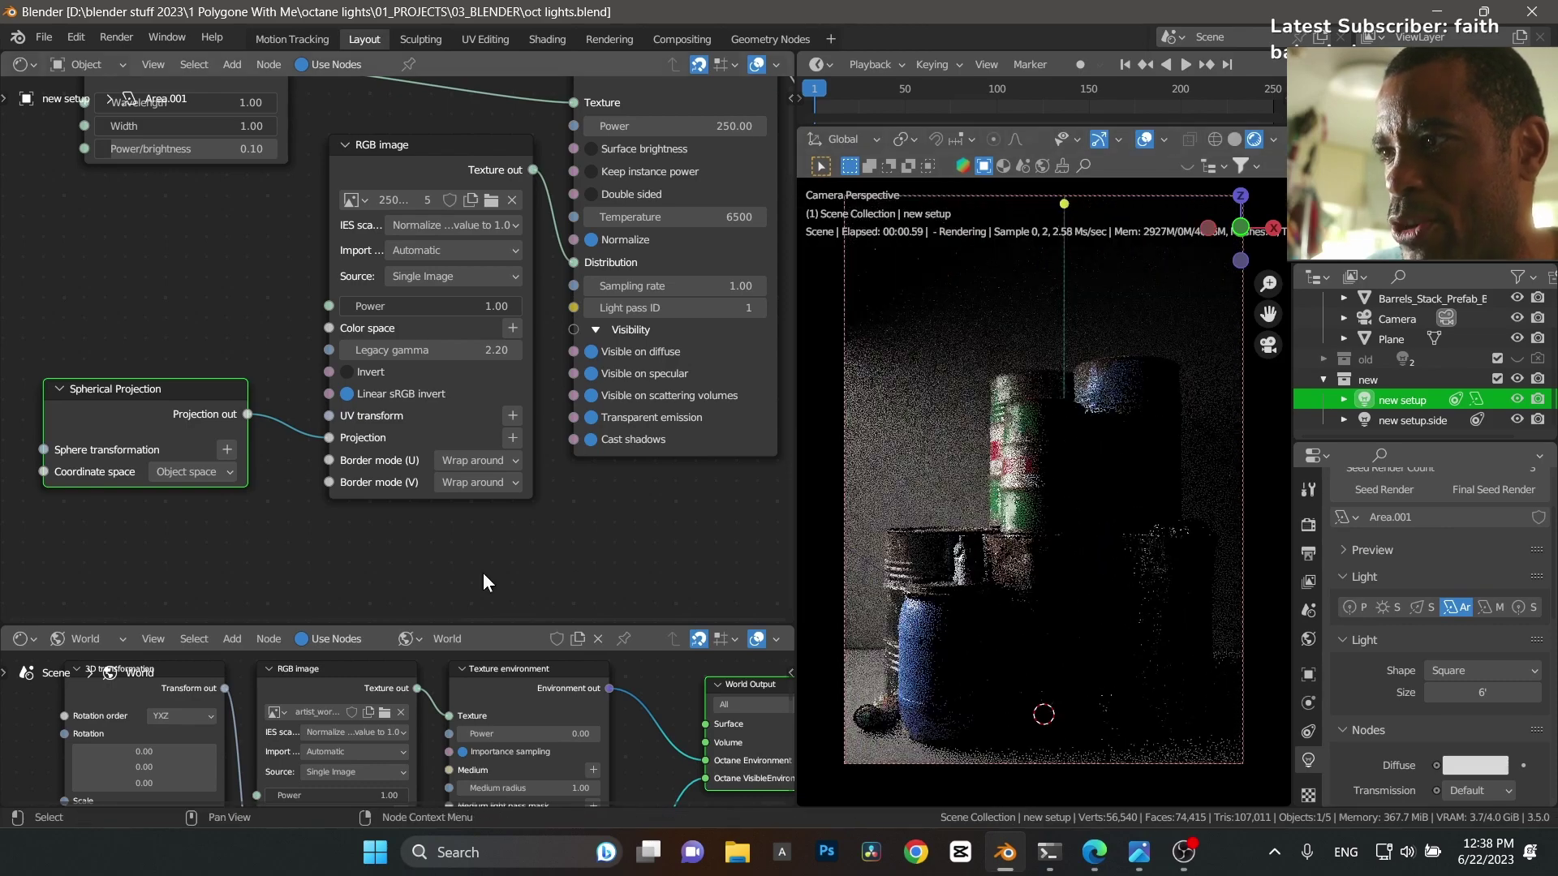
{"action": "left_click", "coordinate": [168, 469]}
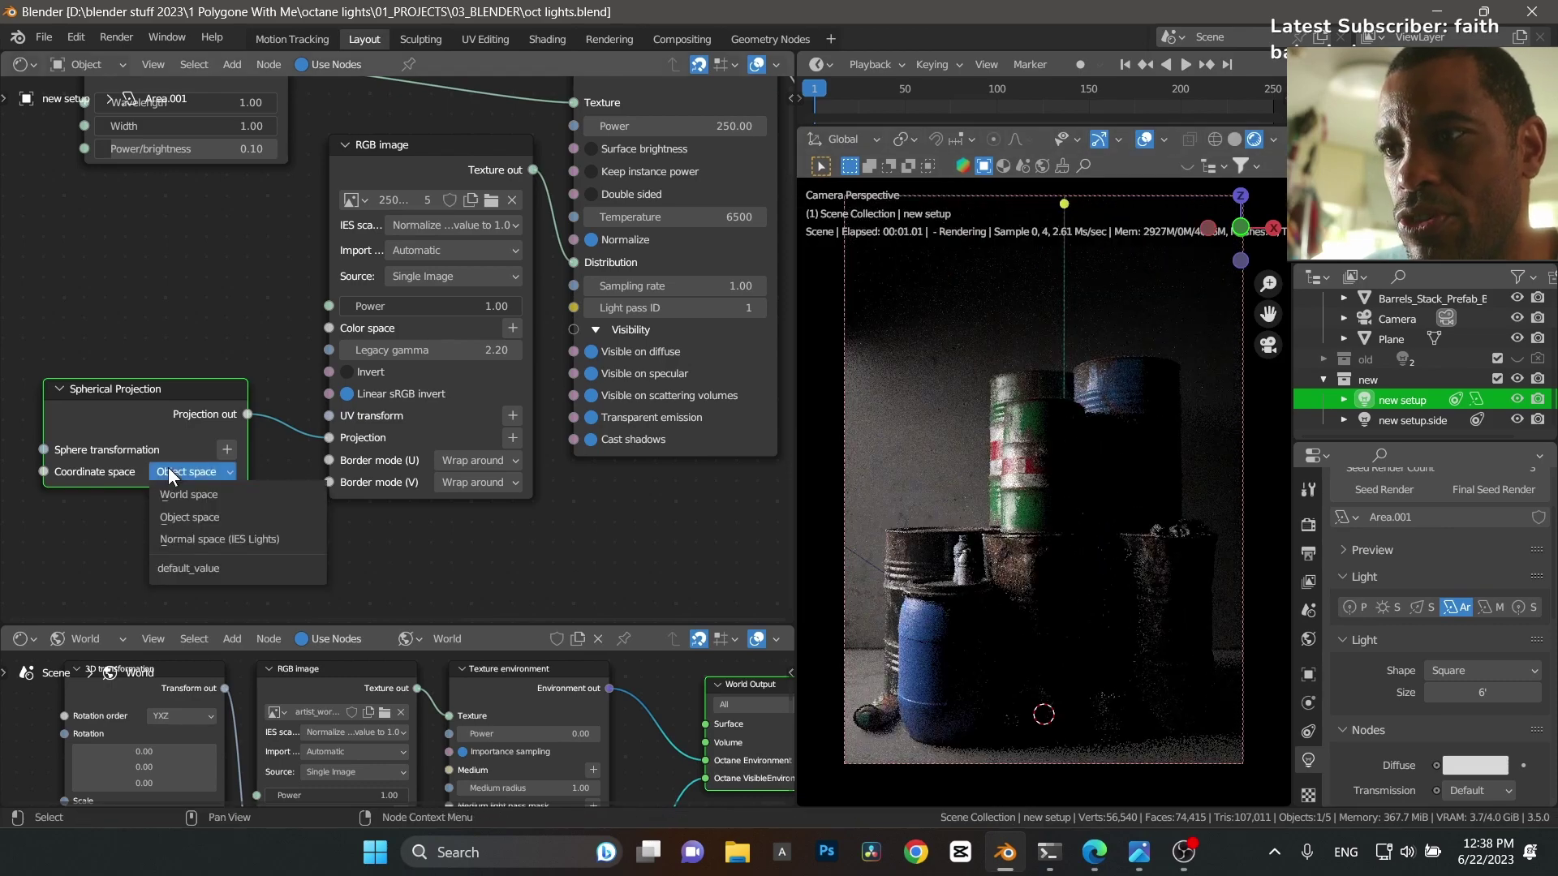
{"action": "left_click", "coordinate": [231, 537]}
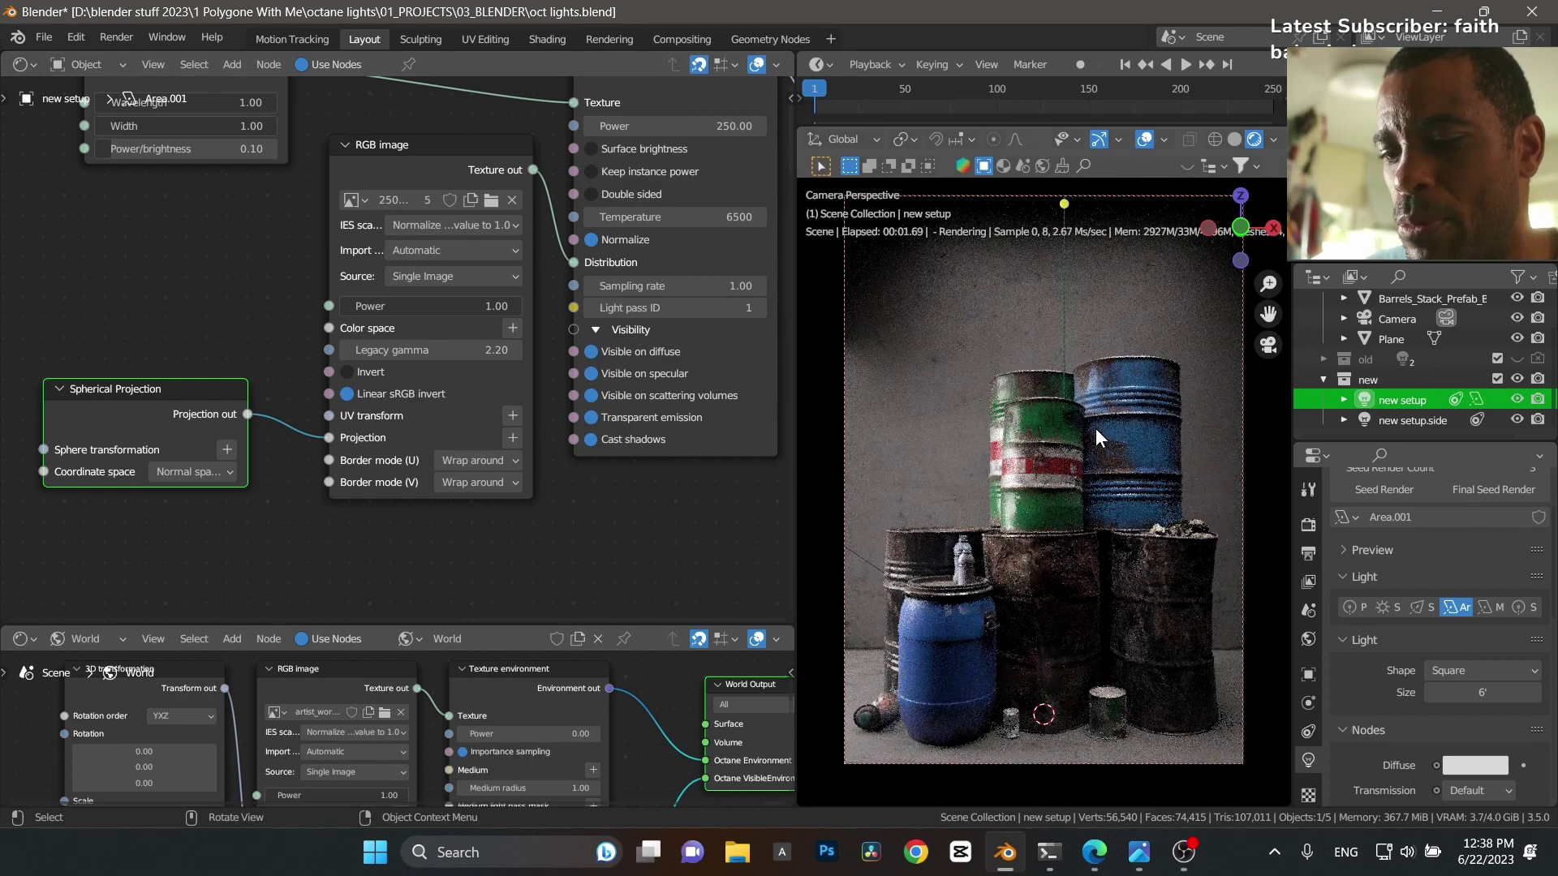
{"action": "key", "text": "g"}
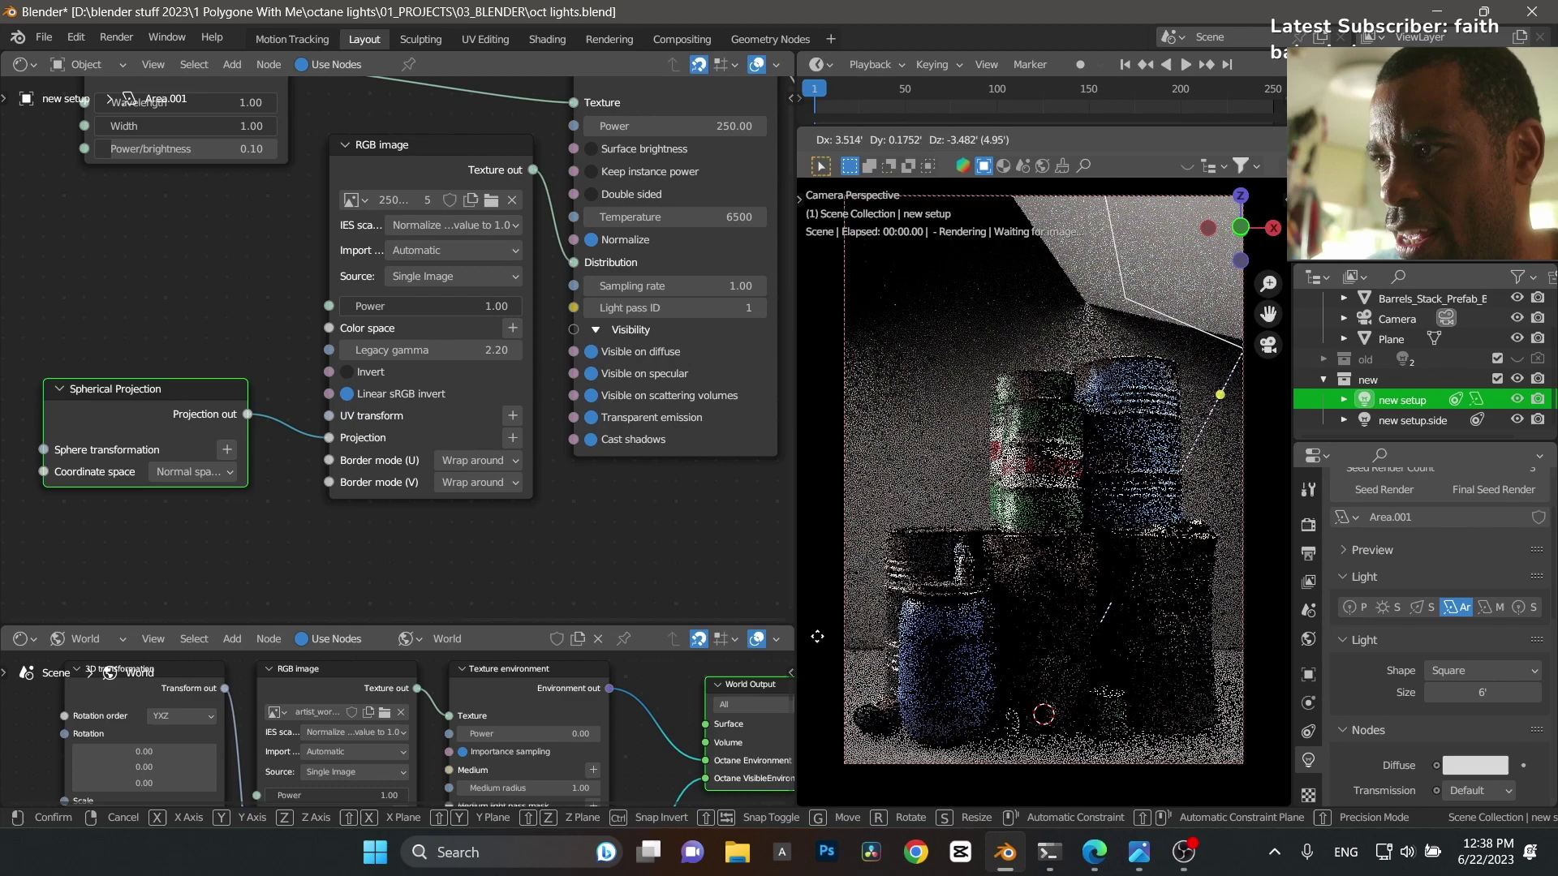
{"action": "left_click", "coordinate": [1113, 551]}
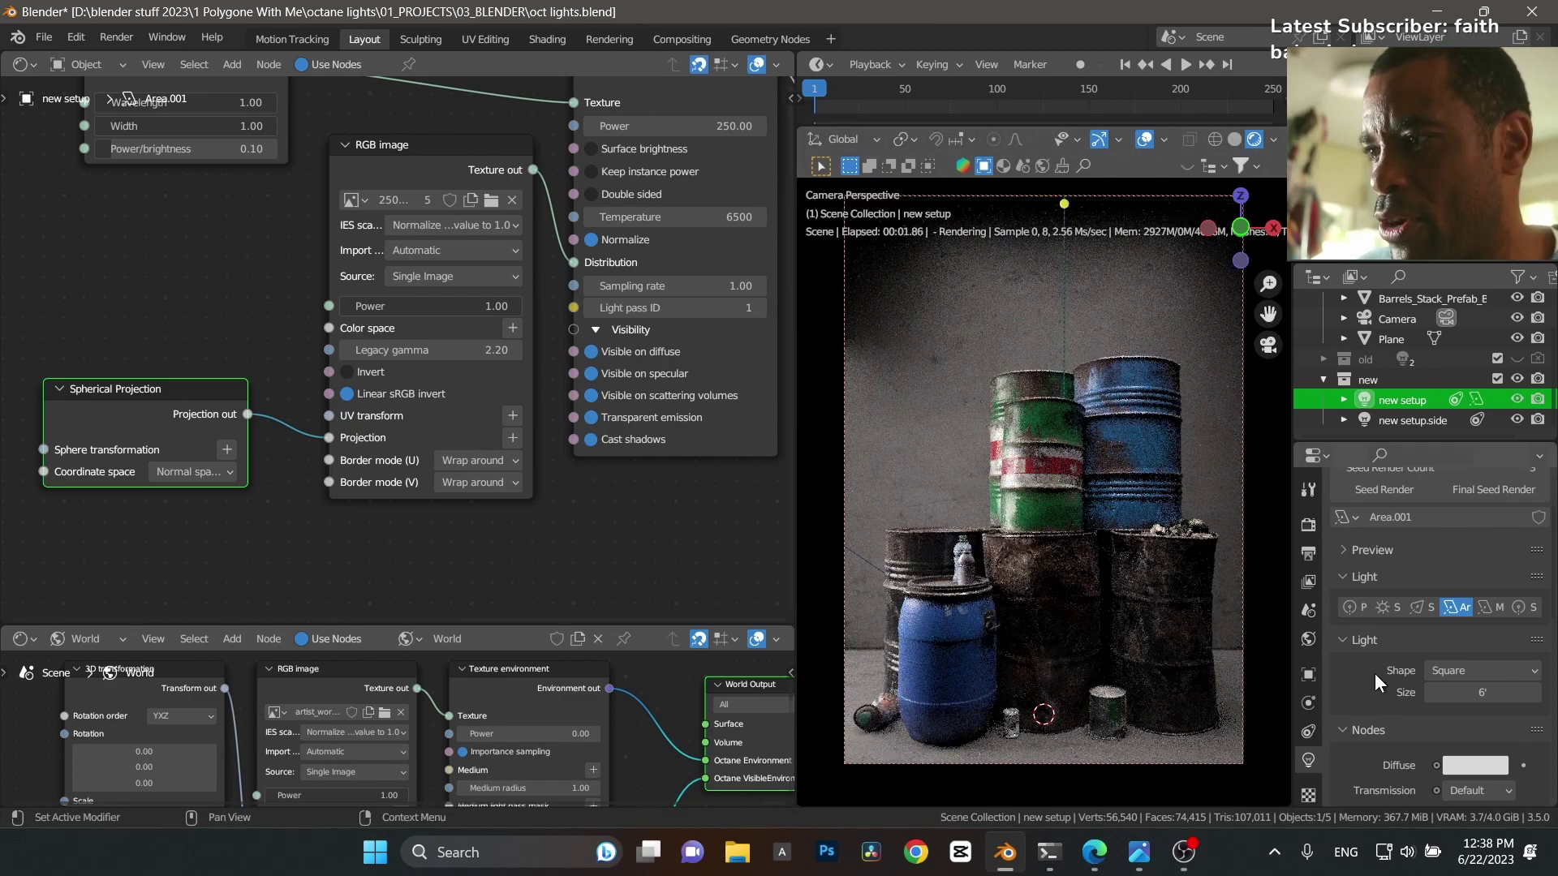
Step: Inspect the light's Track To constraint in the Object Constraint properties
{"action": "left_click", "coordinate": [1306, 732]}
{"action": "left_click", "coordinate": [1307, 705]}
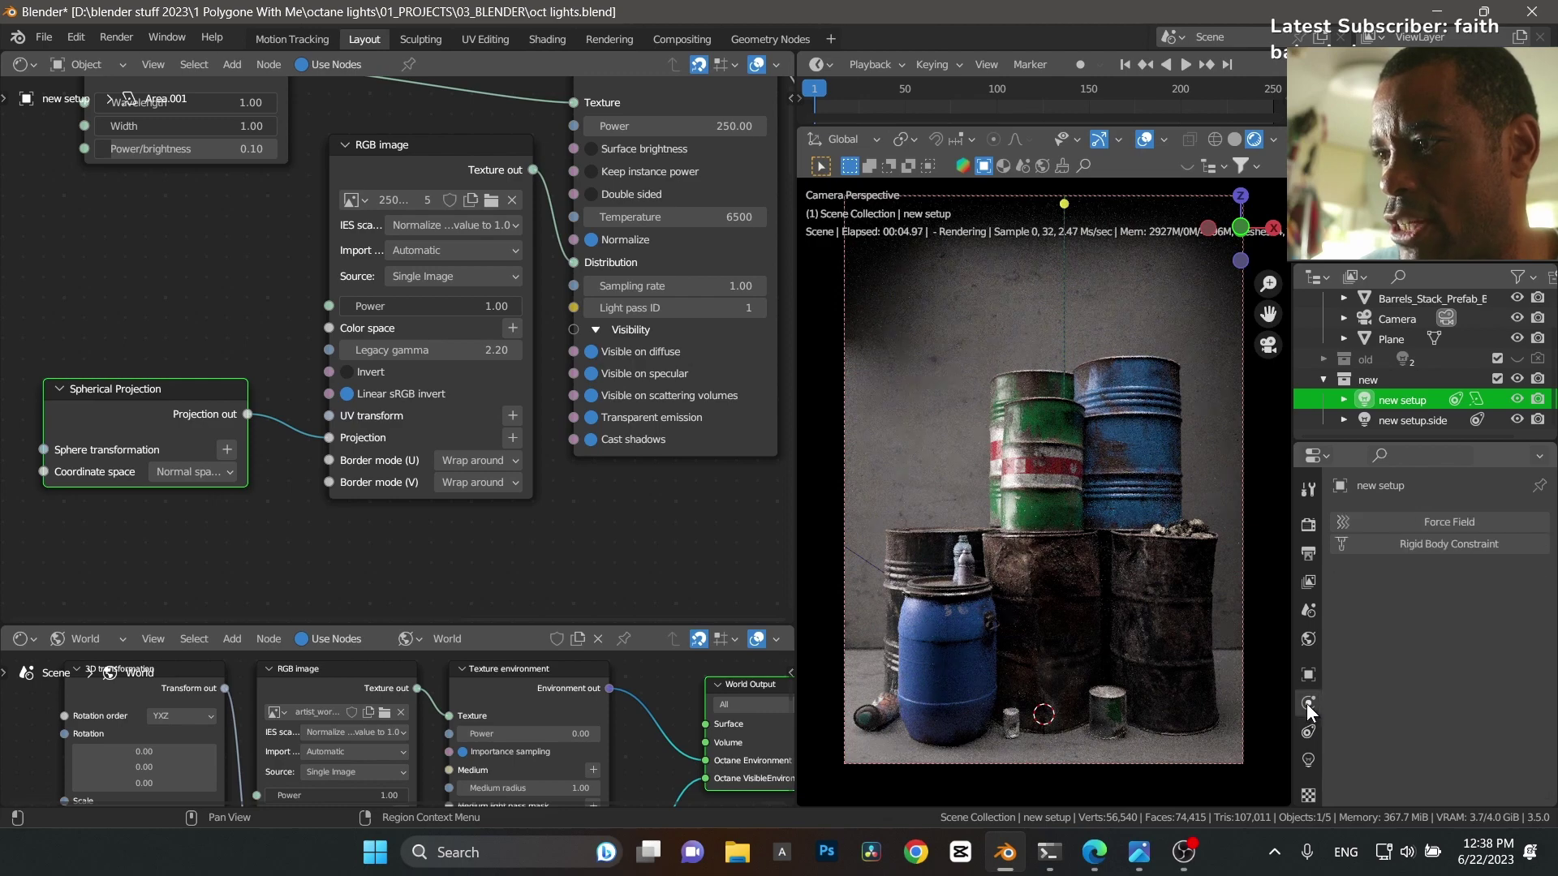
{"action": "left_click", "coordinate": [1311, 734]}
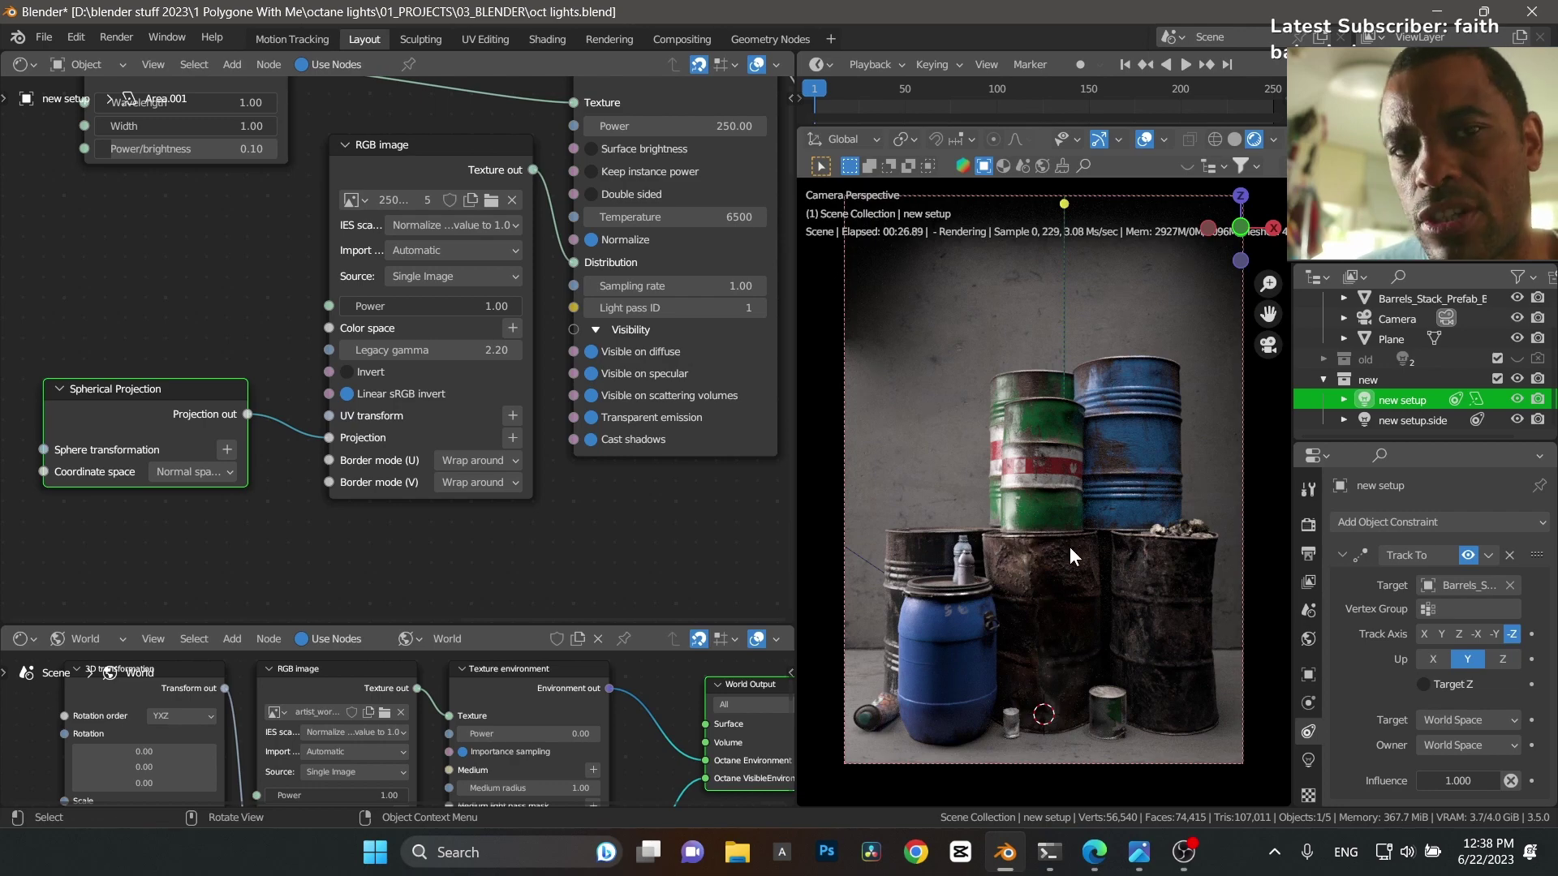
{"action": "middle_click_drag", "start_coordinate": [465, 177], "coordinate": [301, 372]}
Step: Disconnect the Gaussian spectrum from the Black body emission Texture and hide the new setup.side light
{"action": "scroll", "coordinate": [301, 371], "scroll_direction": "up", "scroll_amount": 1}
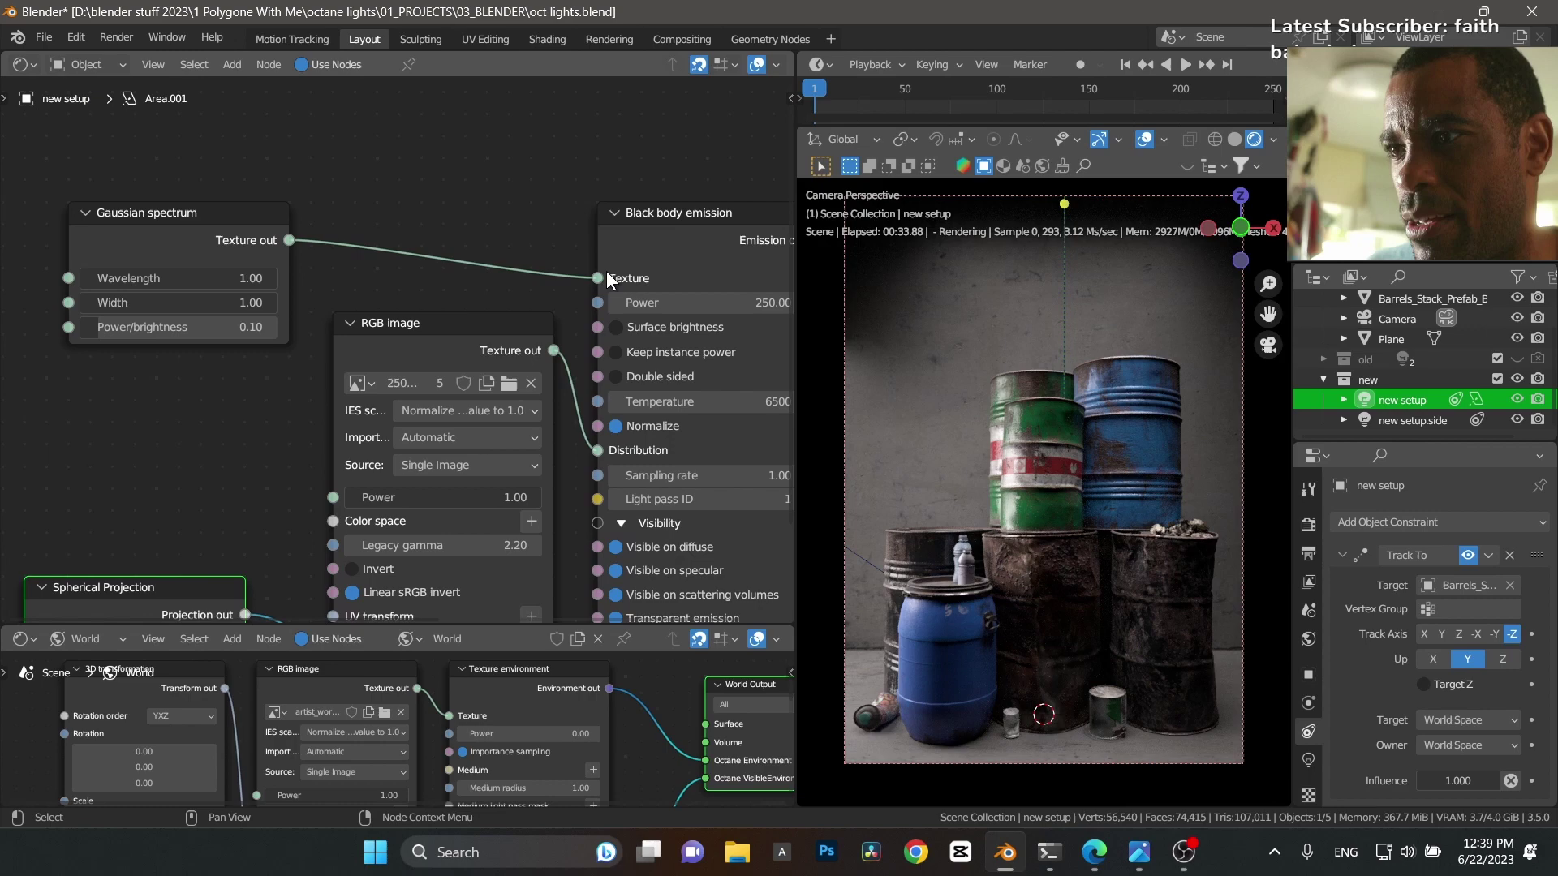
{"action": "left_click_drag", "start_coordinate": [597, 278], "coordinate": [486, 240]}
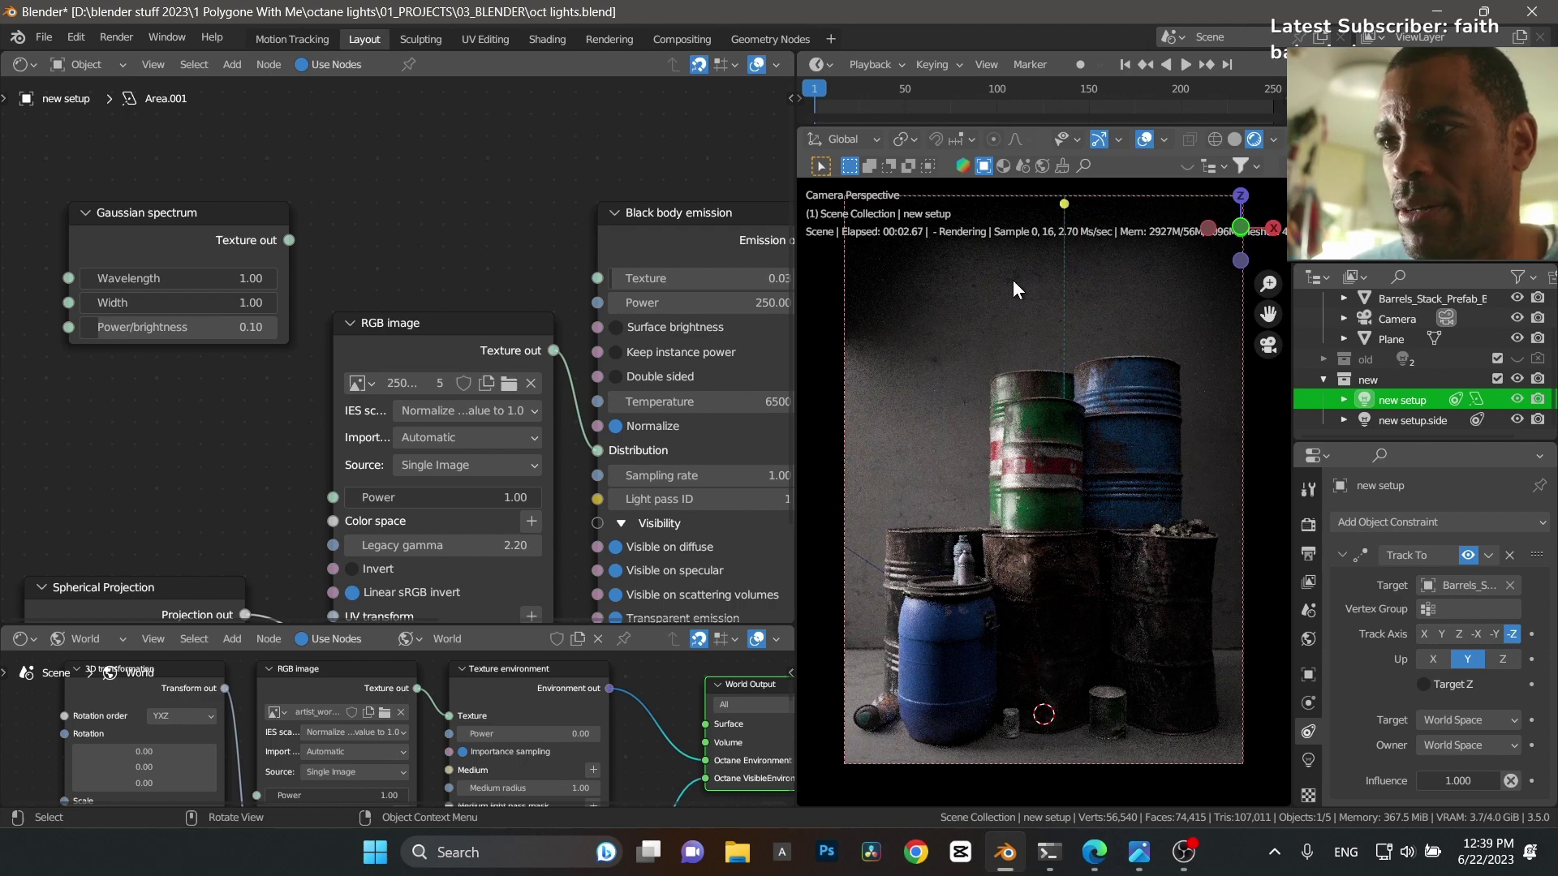
{"action": "middle_click_drag", "start_coordinate": [440, 360], "coordinate": [304, 304]}
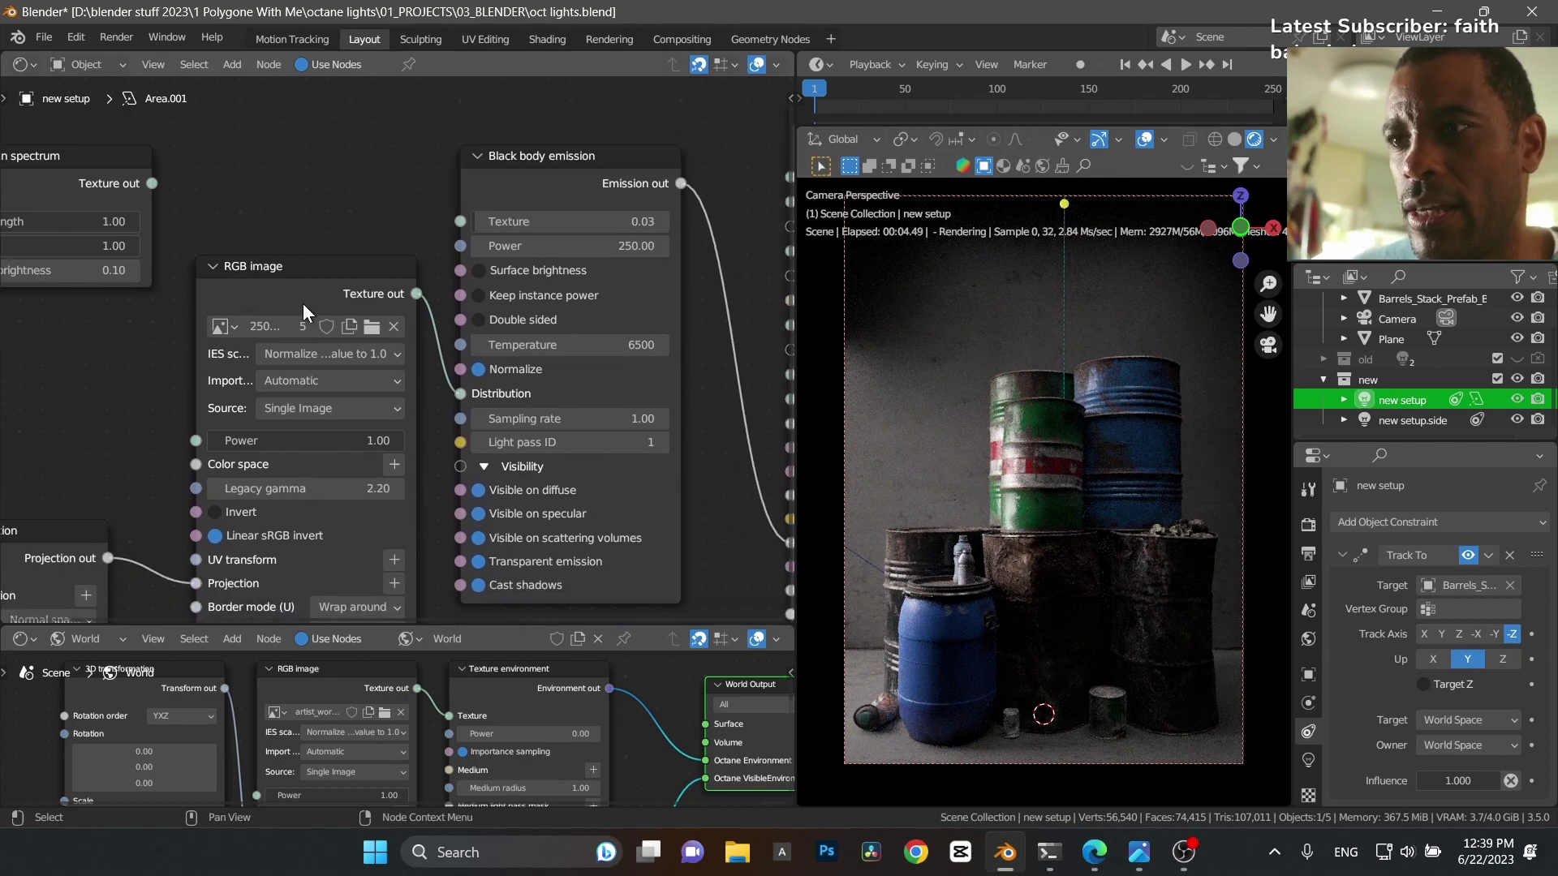
{"action": "left_click", "coordinate": [310, 285]}
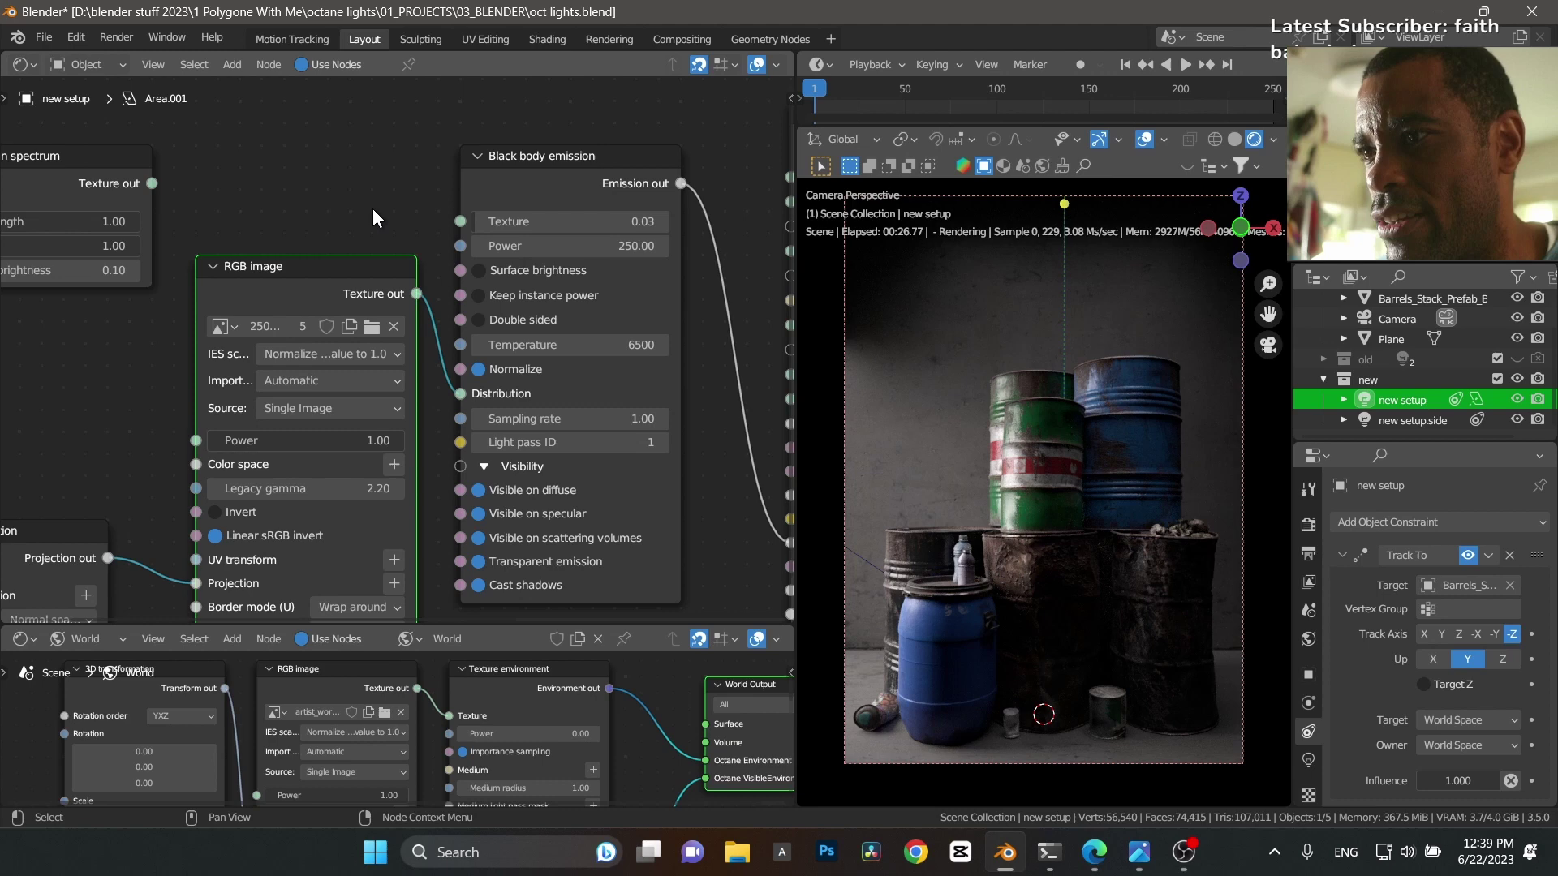
{"action": "middle_click_drag", "start_coordinate": [373, 210], "coordinate": [399, 222]}
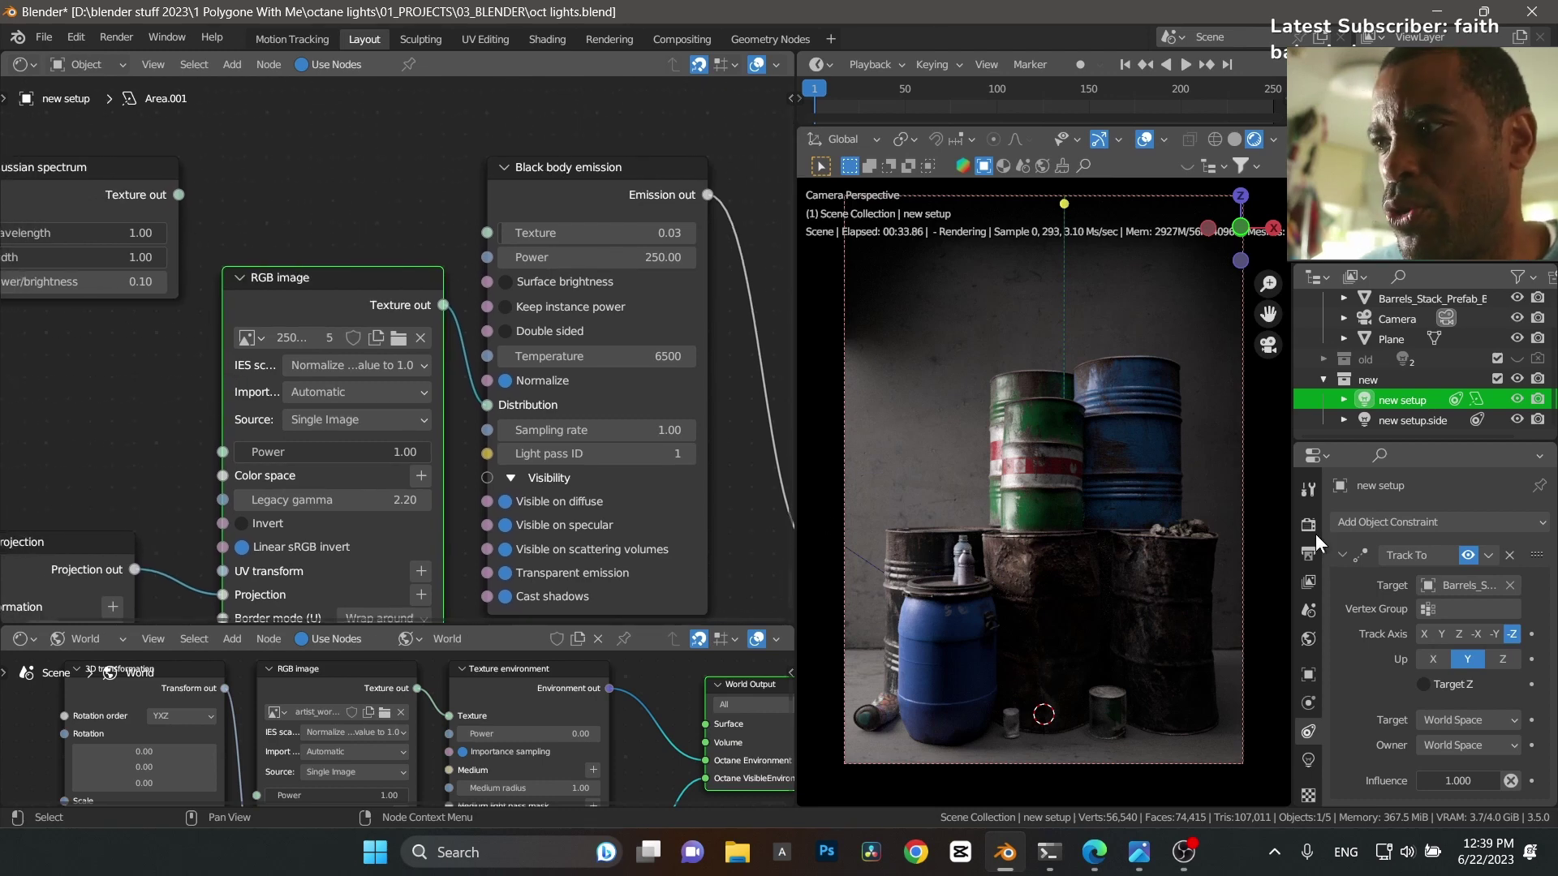
{"action": "left_click", "coordinate": [1516, 419]}
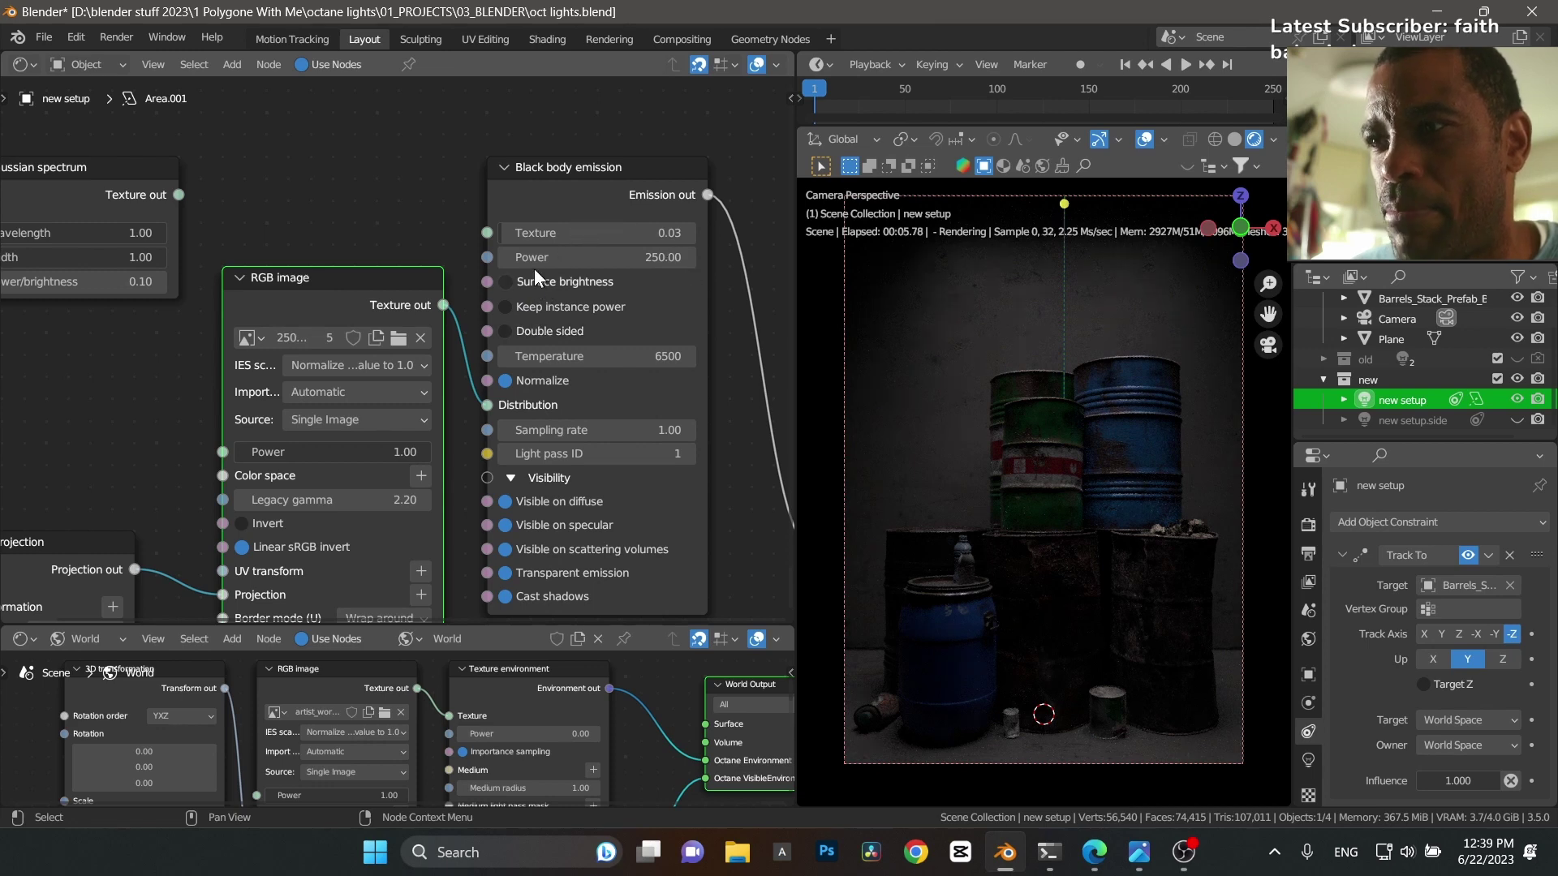
Step: Bring up the OG33 Lighting and Emission PDF in Edge and scroll to page 10's Gaussian Texture section
{"action": "left_click", "coordinate": [1099, 861]}
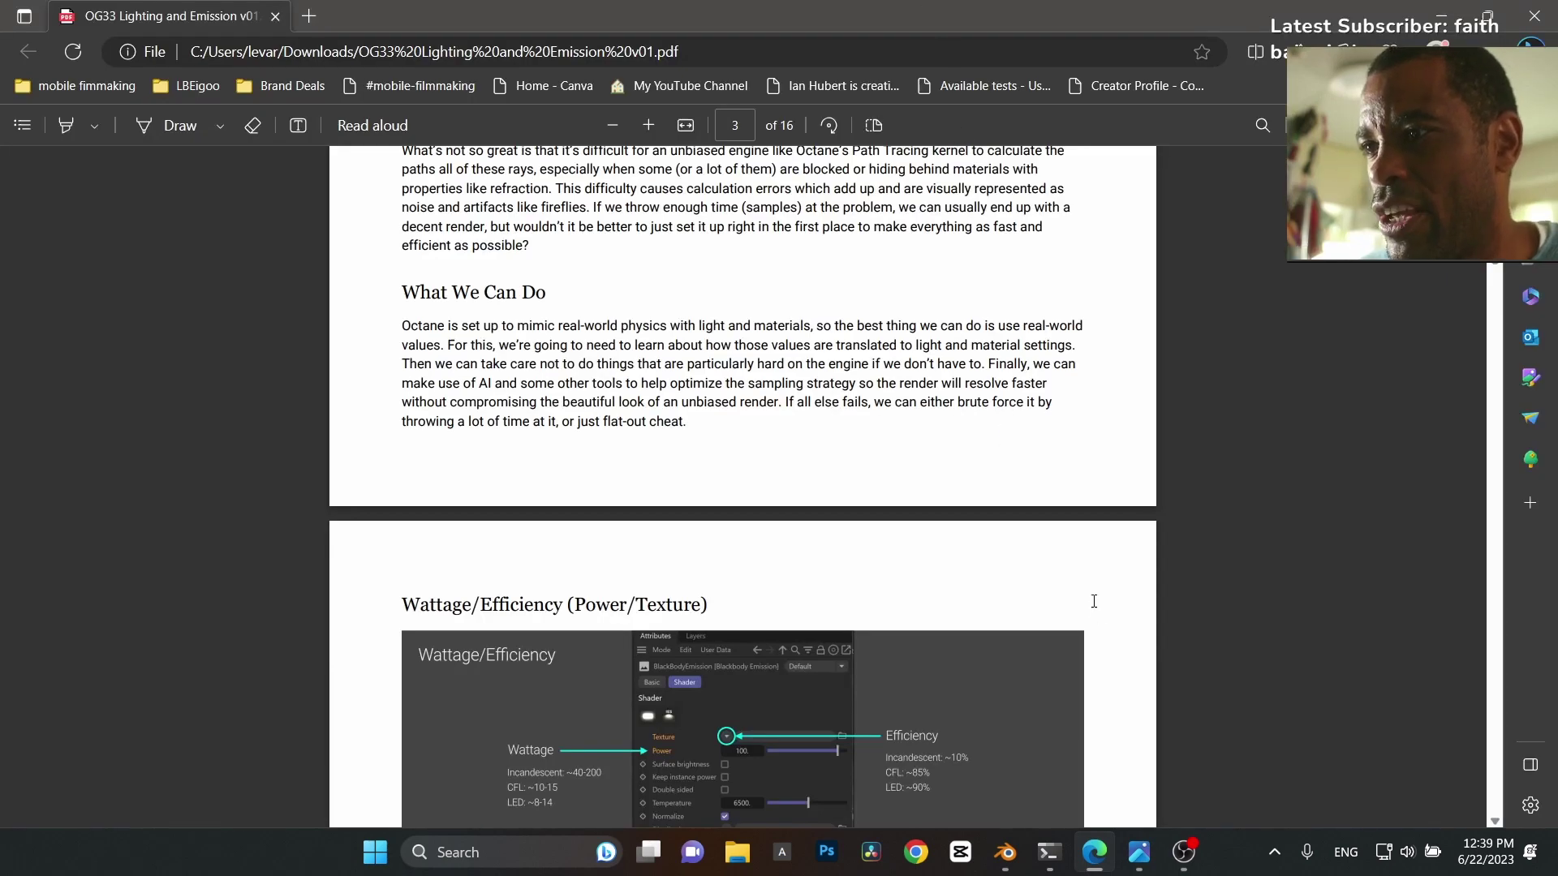
{"action": "scroll", "coordinate": [1095, 600], "scroll_direction": "up", "scroll_amount": 10}
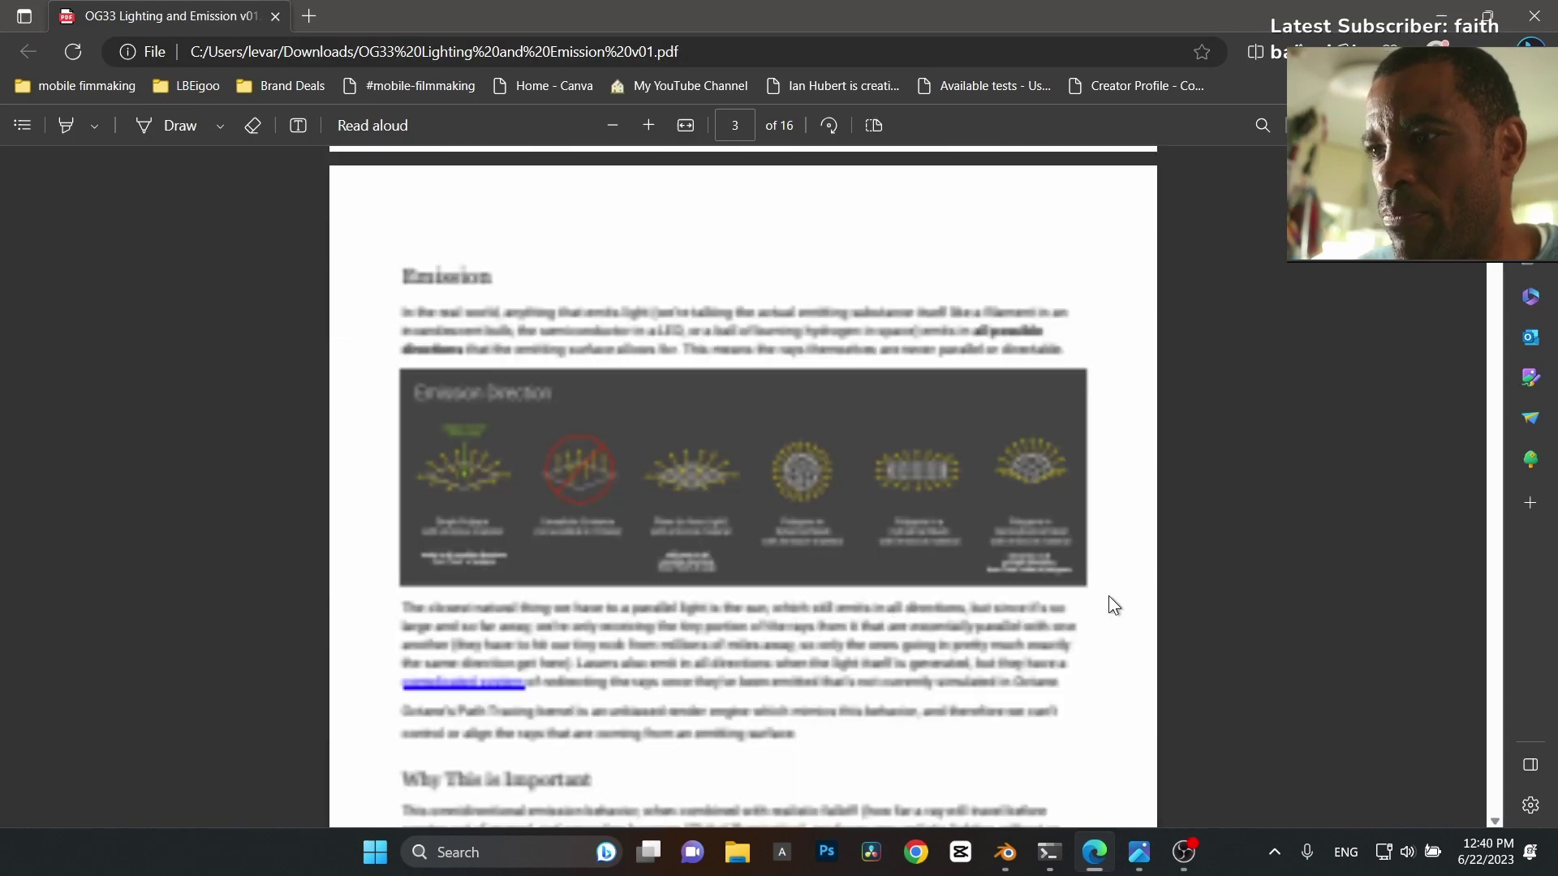
{"action": "scroll", "coordinate": [1110, 599], "scroll_direction": "down", "scroll_amount": 15}
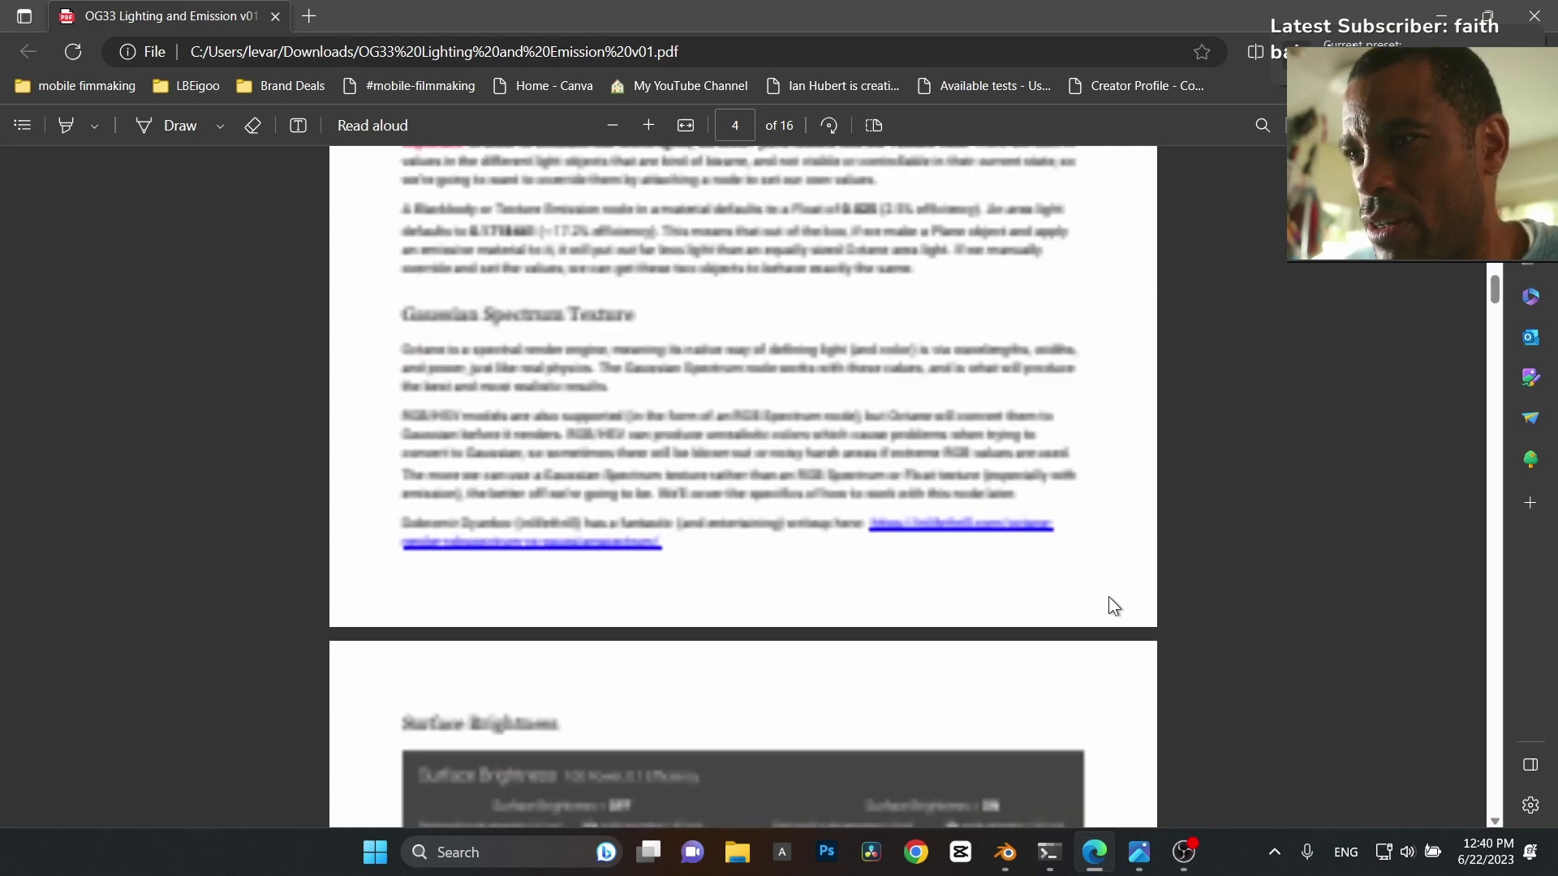
{"action": "scroll", "coordinate": [1109, 598], "scroll_direction": "down", "scroll_amount": 5}
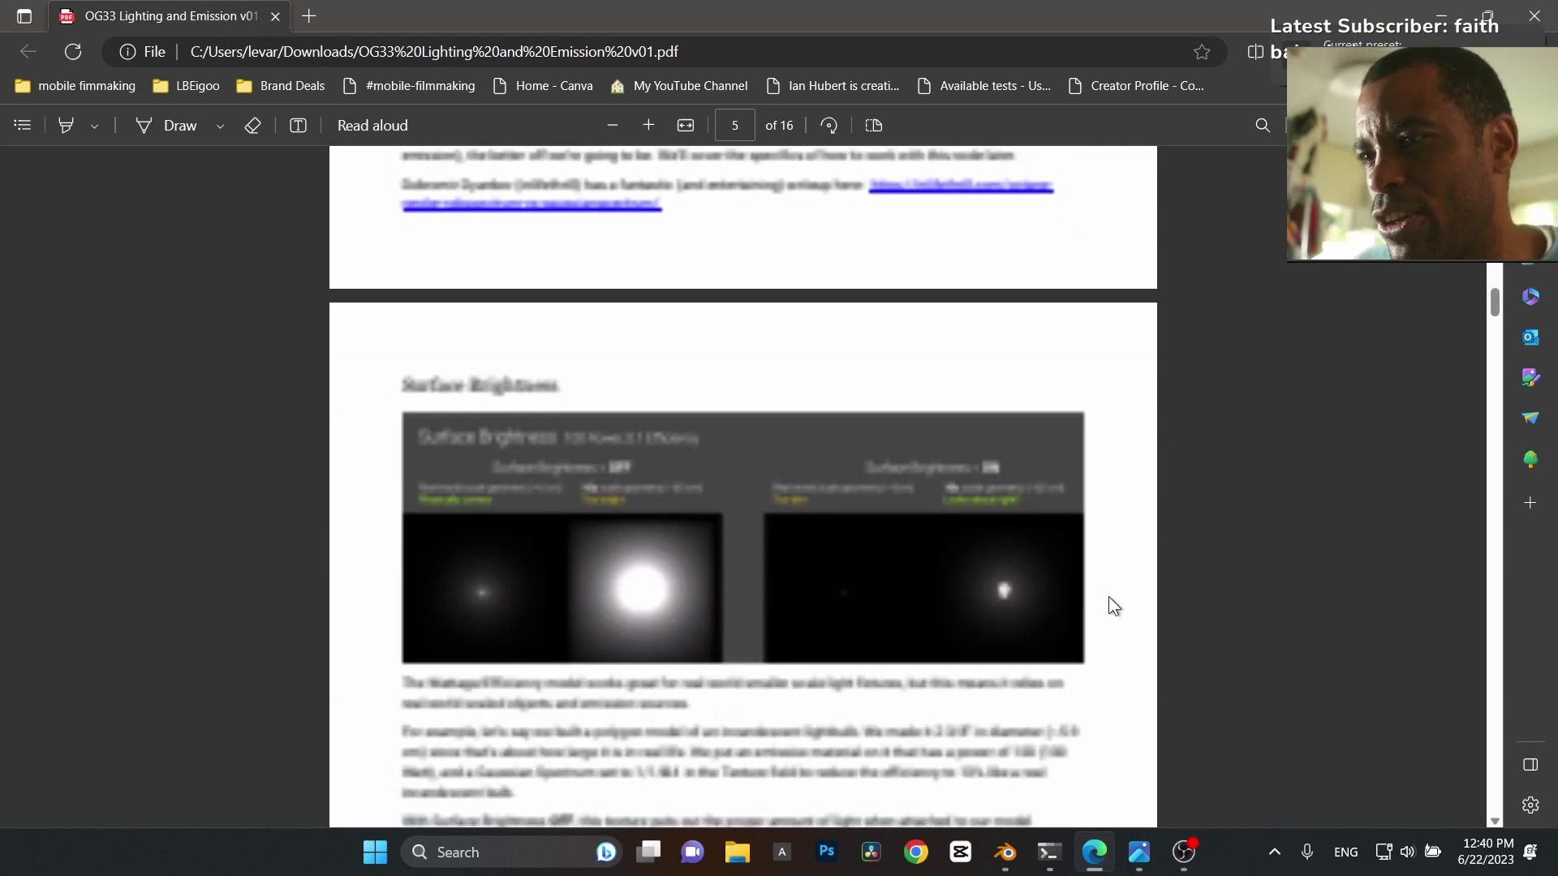
{"action": "scroll", "coordinate": [1108, 597], "scroll_direction": "down", "scroll_amount": 9}
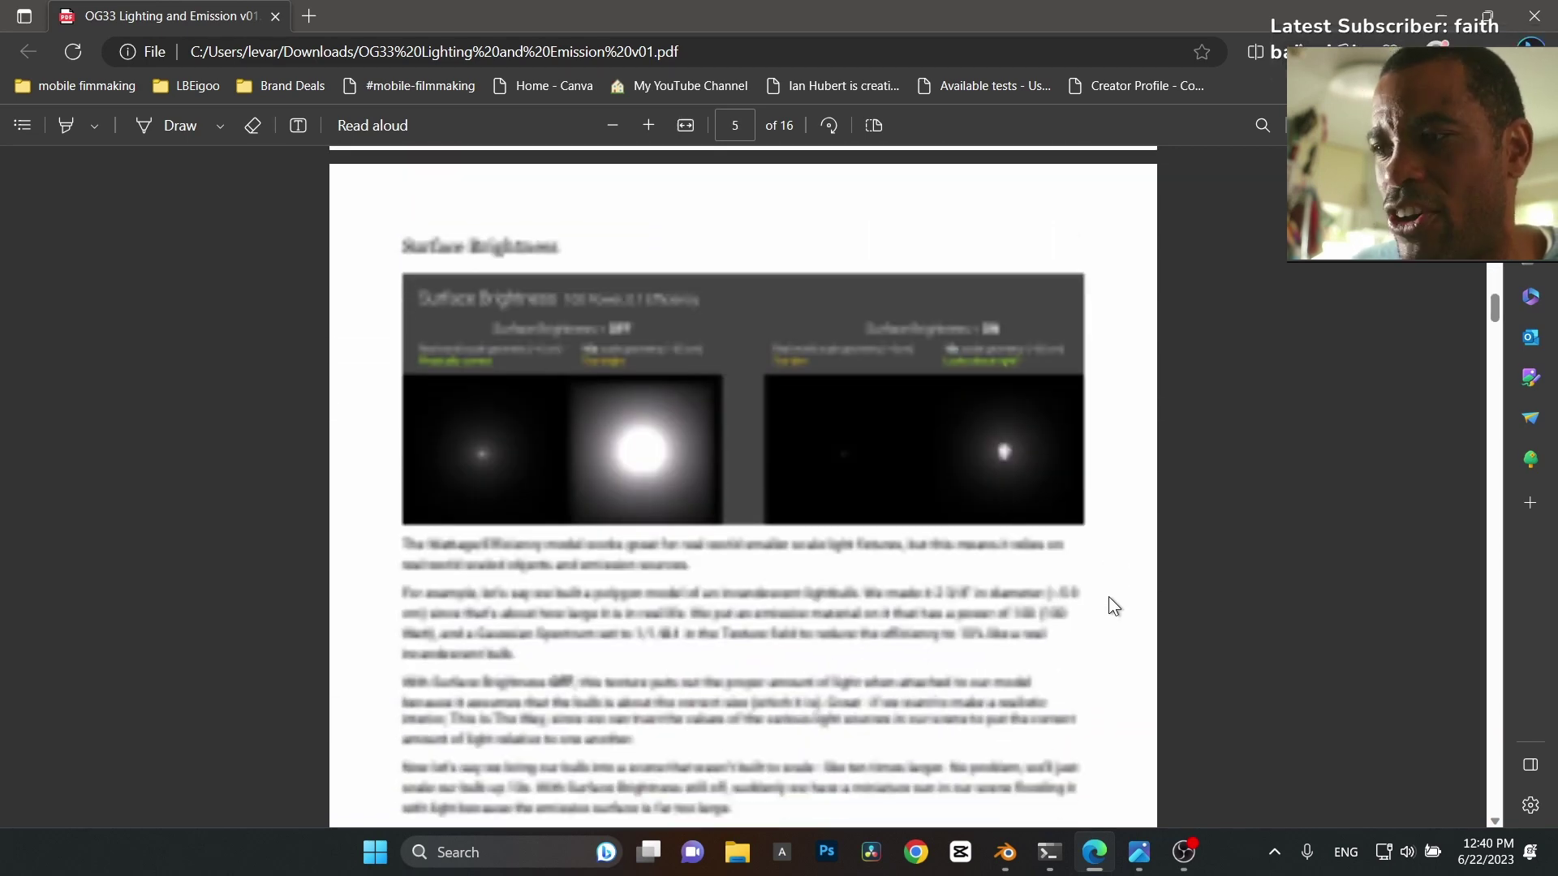
{"action": "scroll", "coordinate": [1108, 598], "scroll_direction": "down", "scroll_amount": 20}
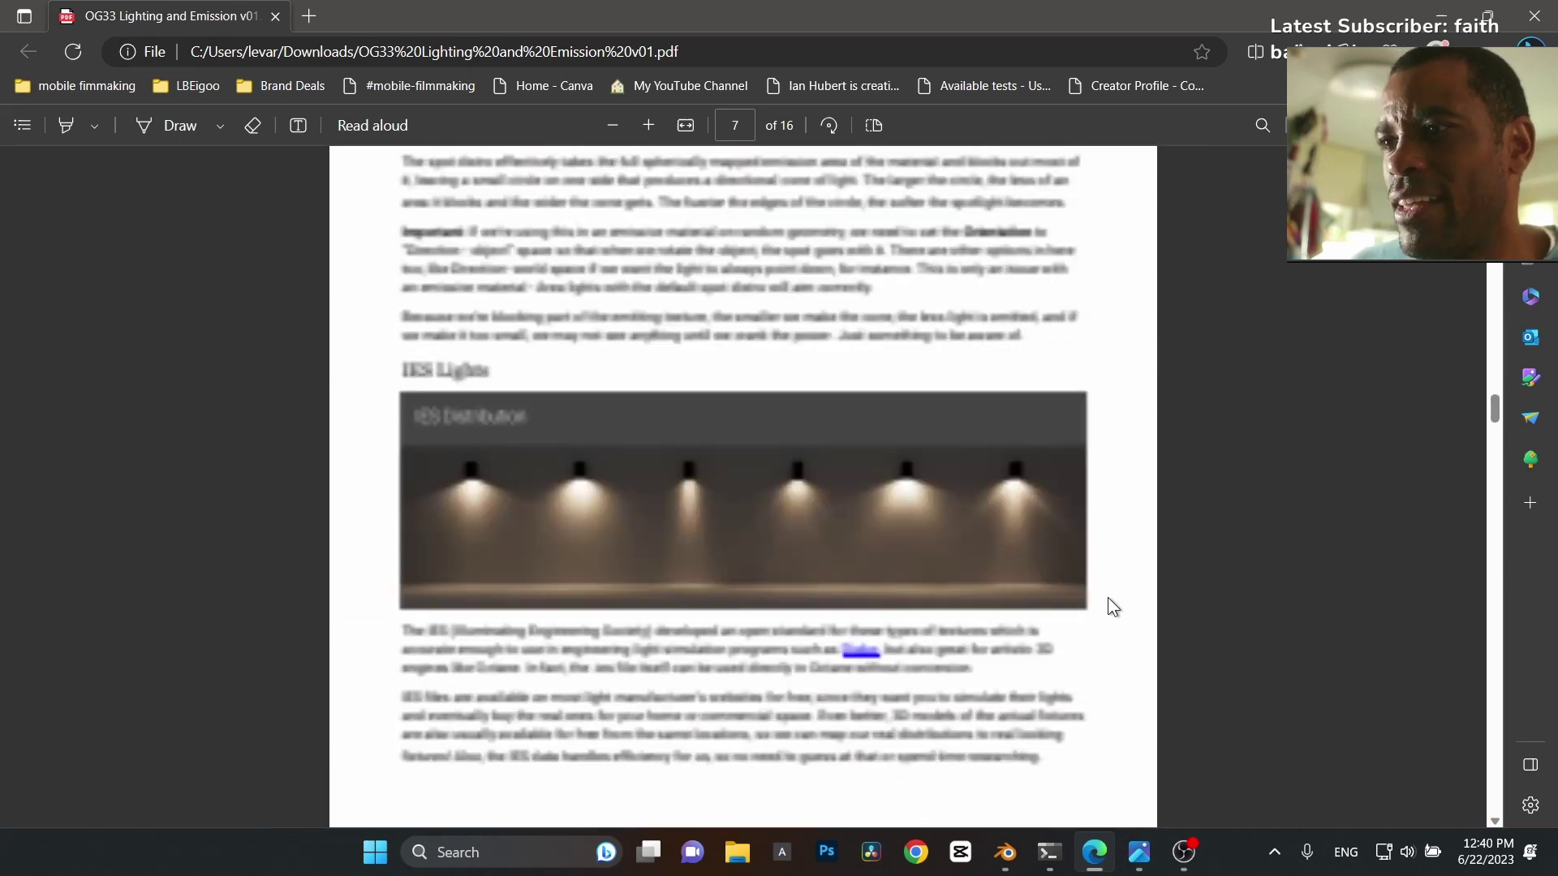
{"action": "scroll", "coordinate": [1108, 600], "scroll_direction": "down", "scroll_amount": 12}
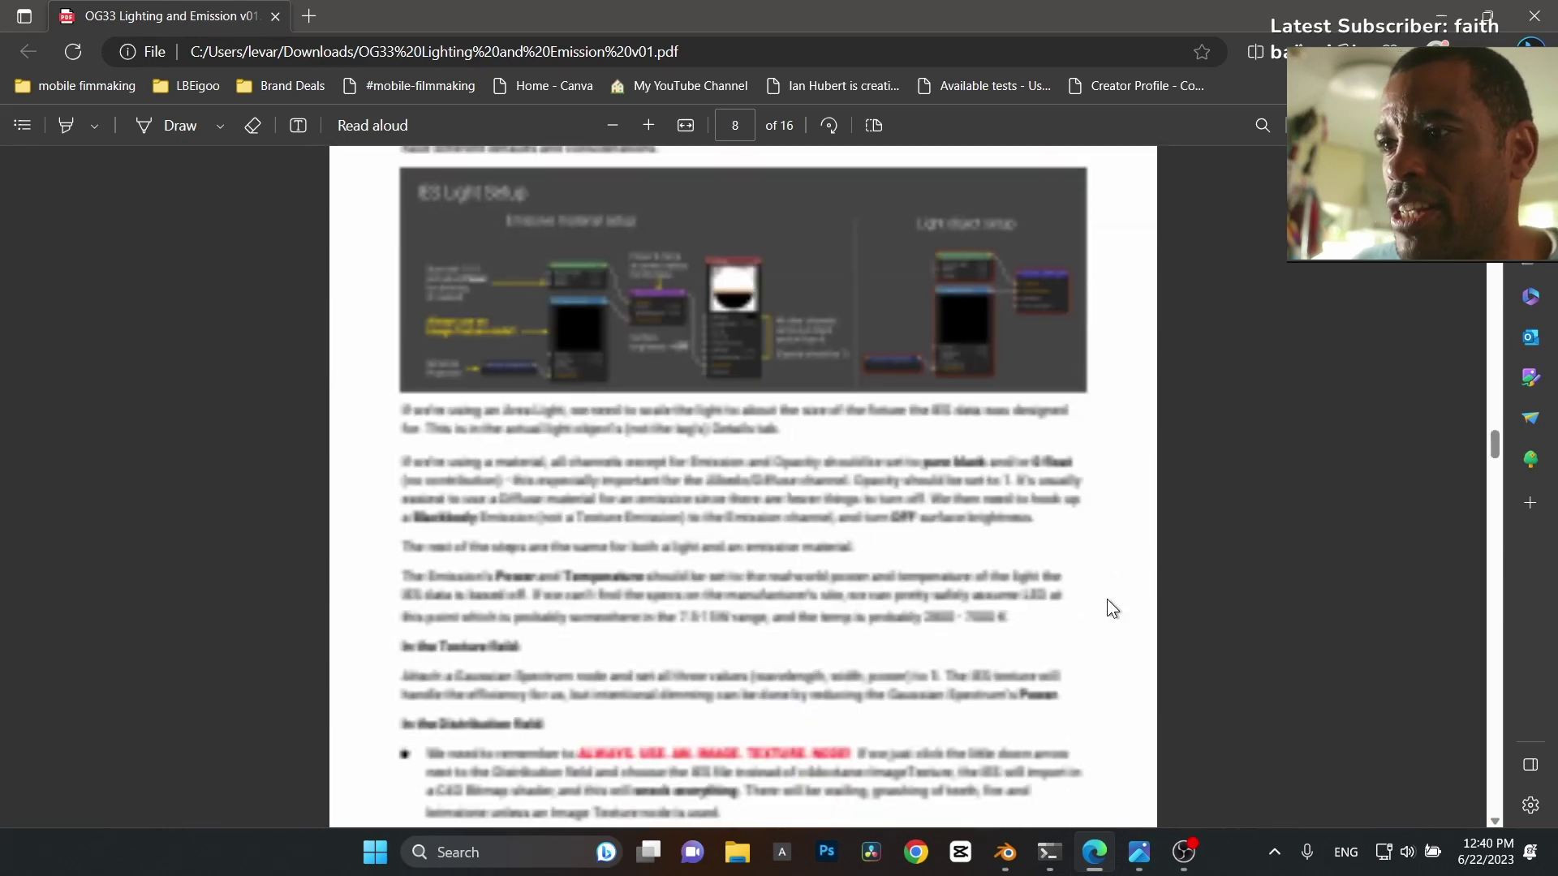
{"action": "scroll", "coordinate": [1105, 600], "scroll_direction": "down", "scroll_amount": 11}
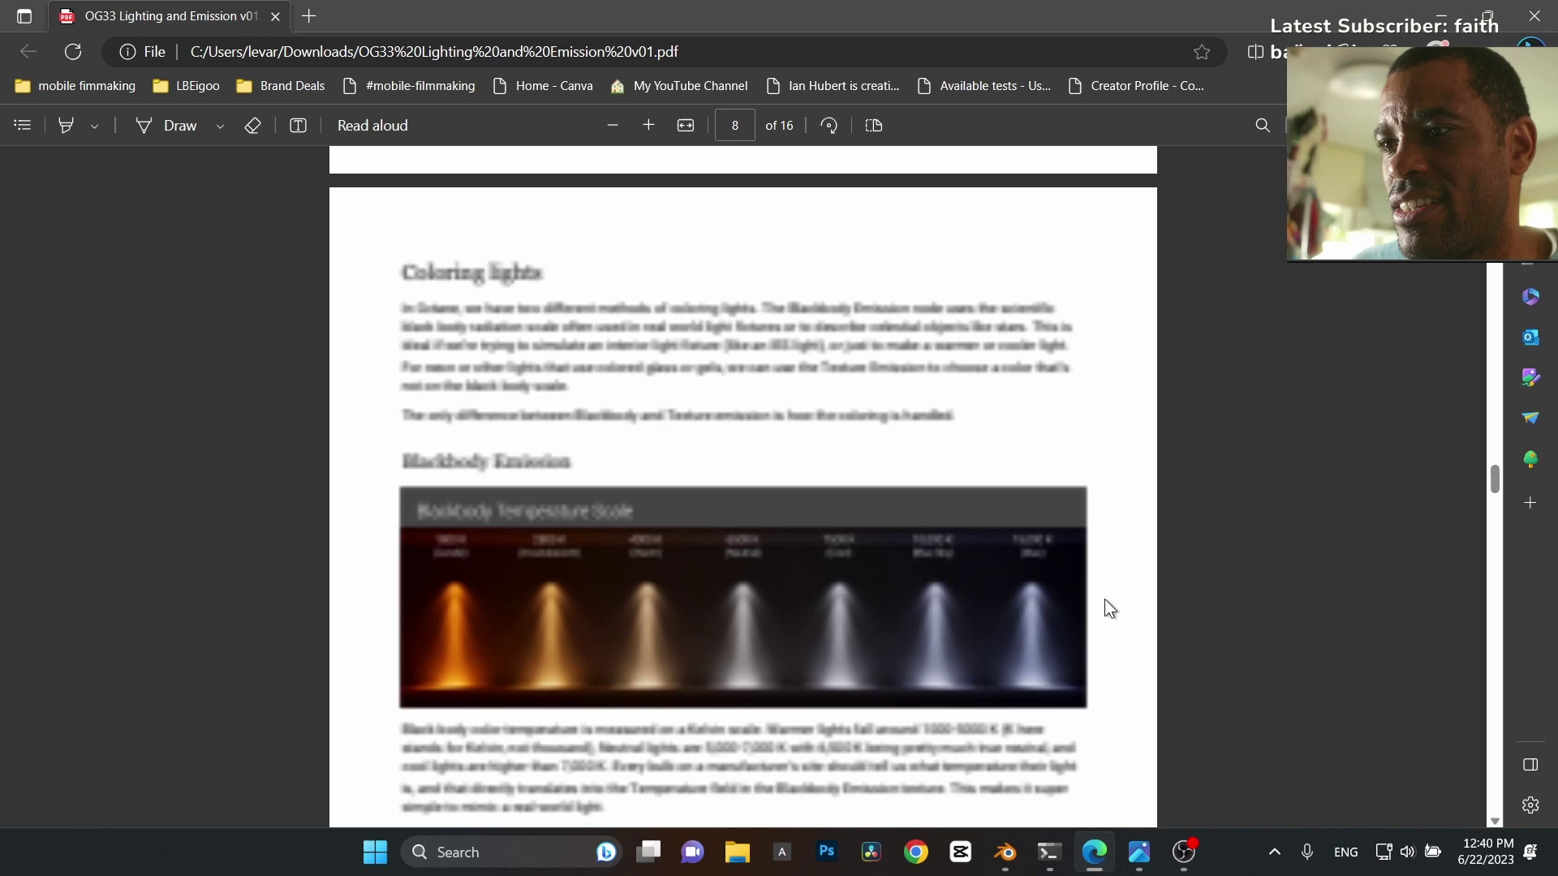
{"action": "scroll", "coordinate": [1105, 601], "scroll_direction": "down", "scroll_amount": 8}
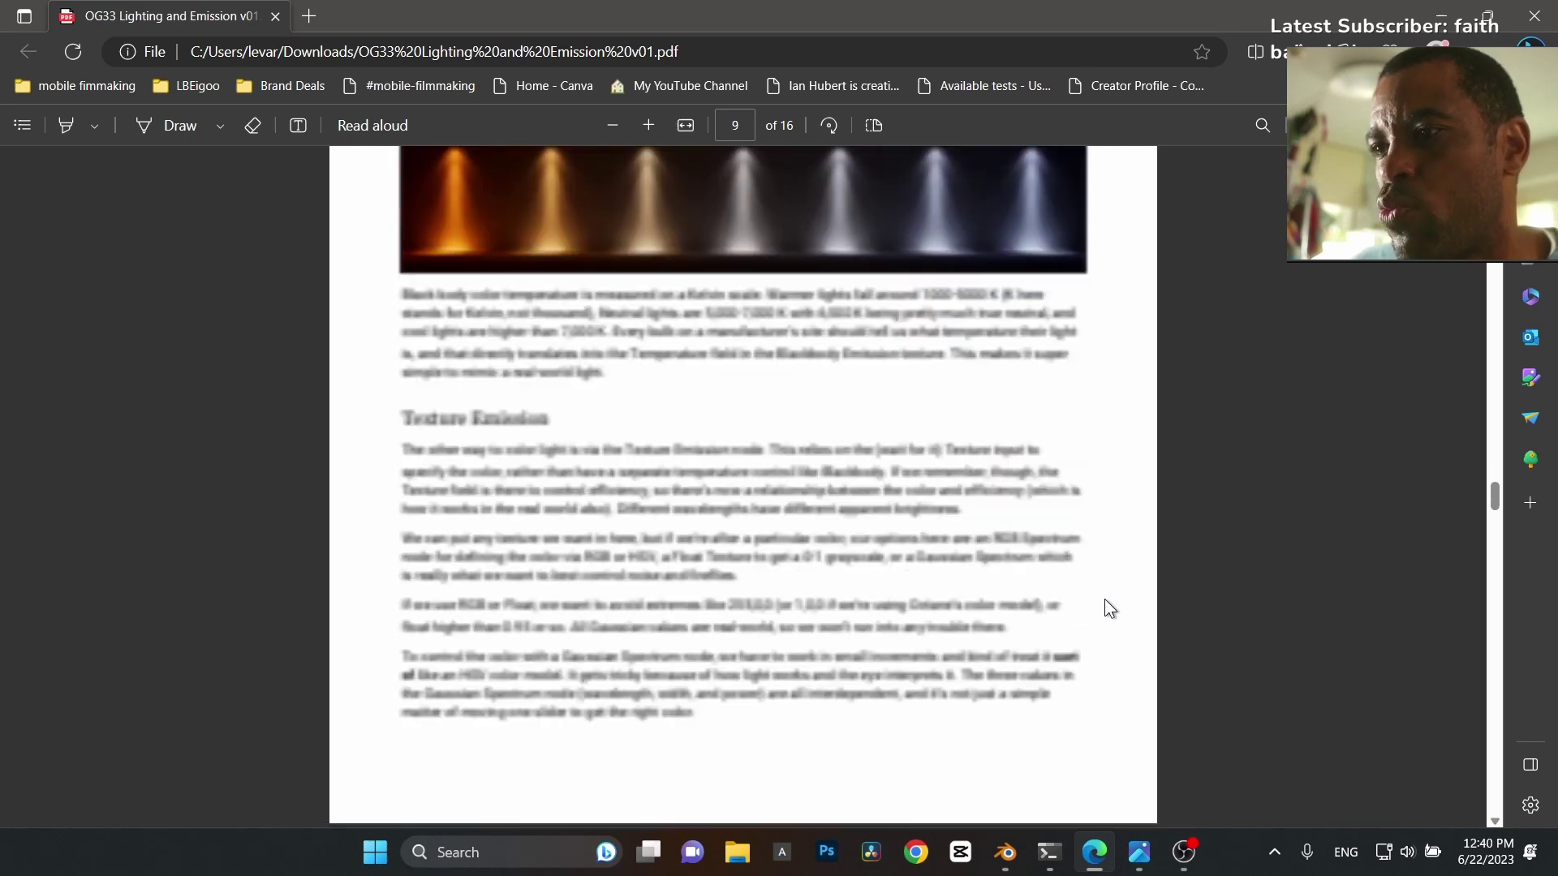
{"action": "scroll", "coordinate": [1106, 606], "scroll_direction": "down", "scroll_amount": 7}
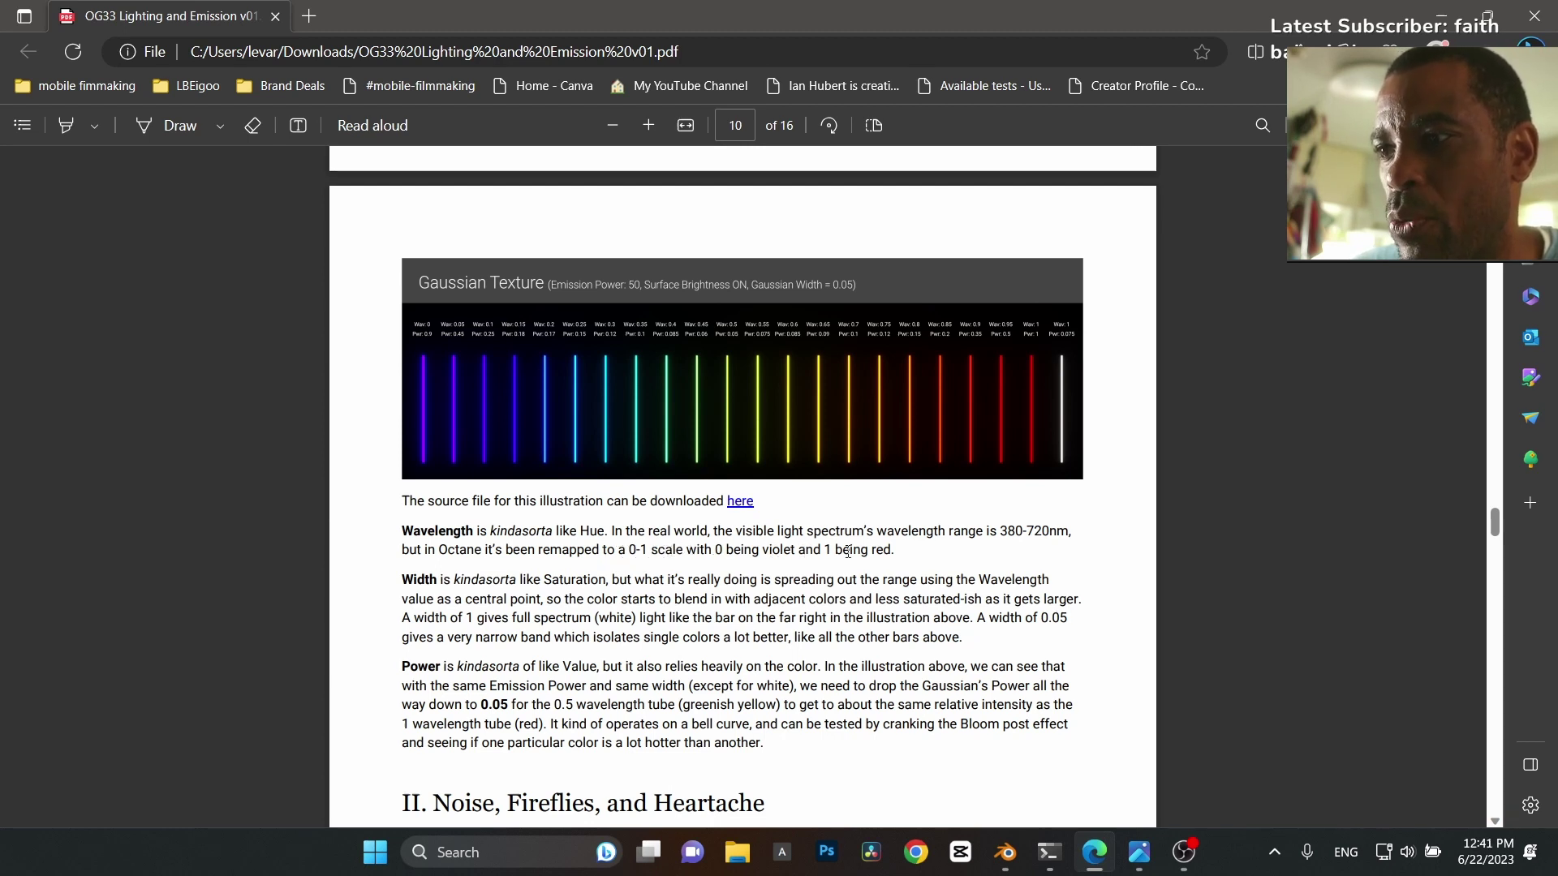
Step: Read through page 10's explanation of the Gaussian spectrum Wavelength, Width and Power settings
{"action": "scroll", "coordinate": [589, 574], "scroll_direction": "up", "scroll_amount": 1}
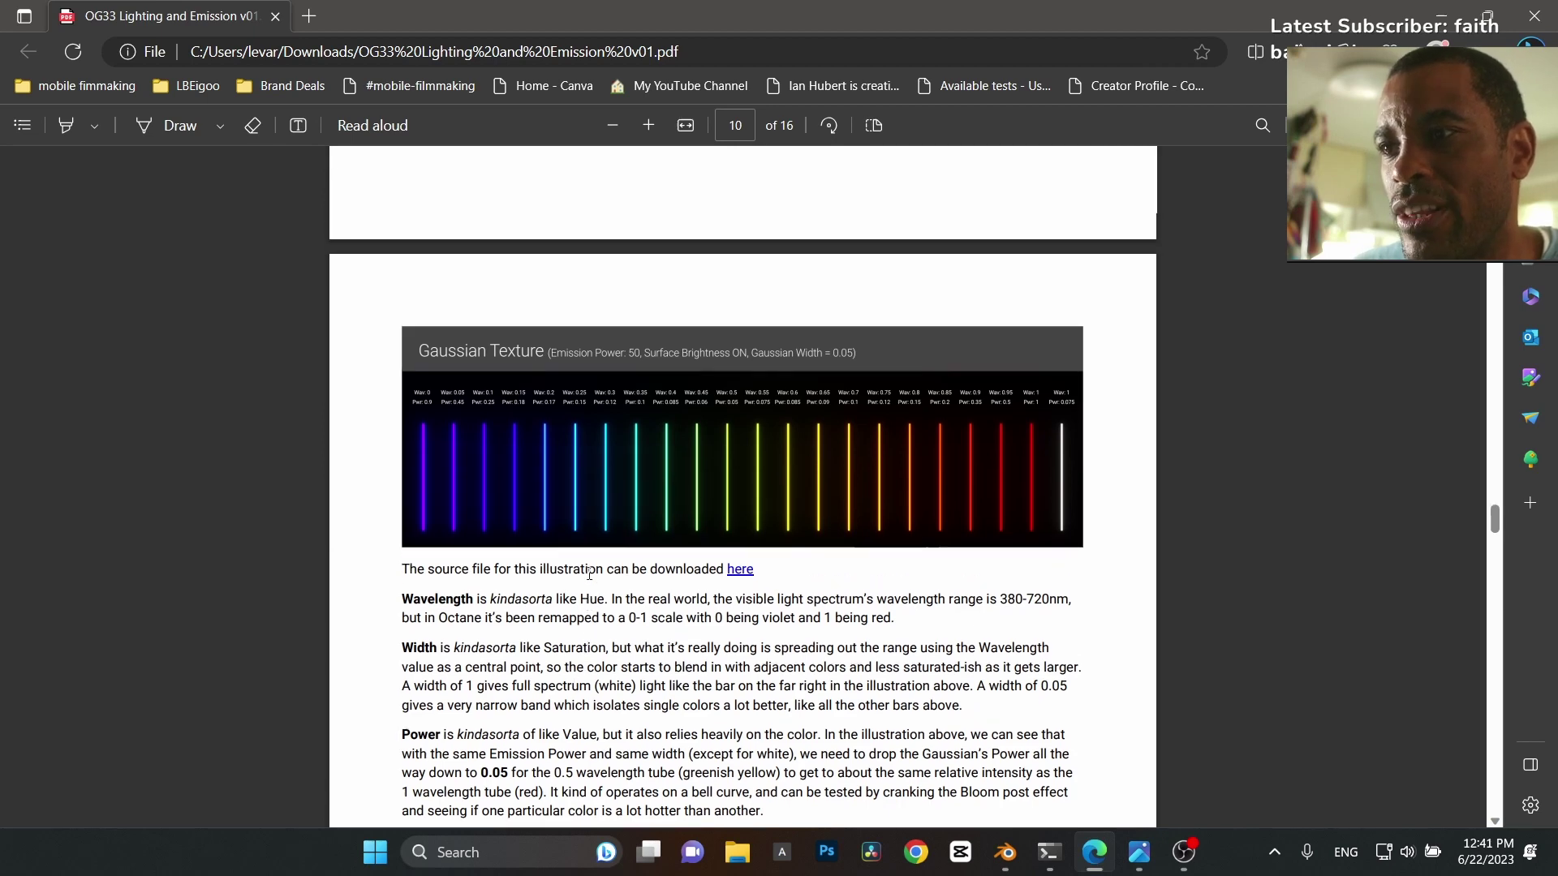
{"action": "scroll", "coordinate": [589, 574], "scroll_direction": "up", "scroll_amount": 3}
{"action": "scroll", "coordinate": [589, 574], "scroll_direction": "down", "scroll_amount": 4}
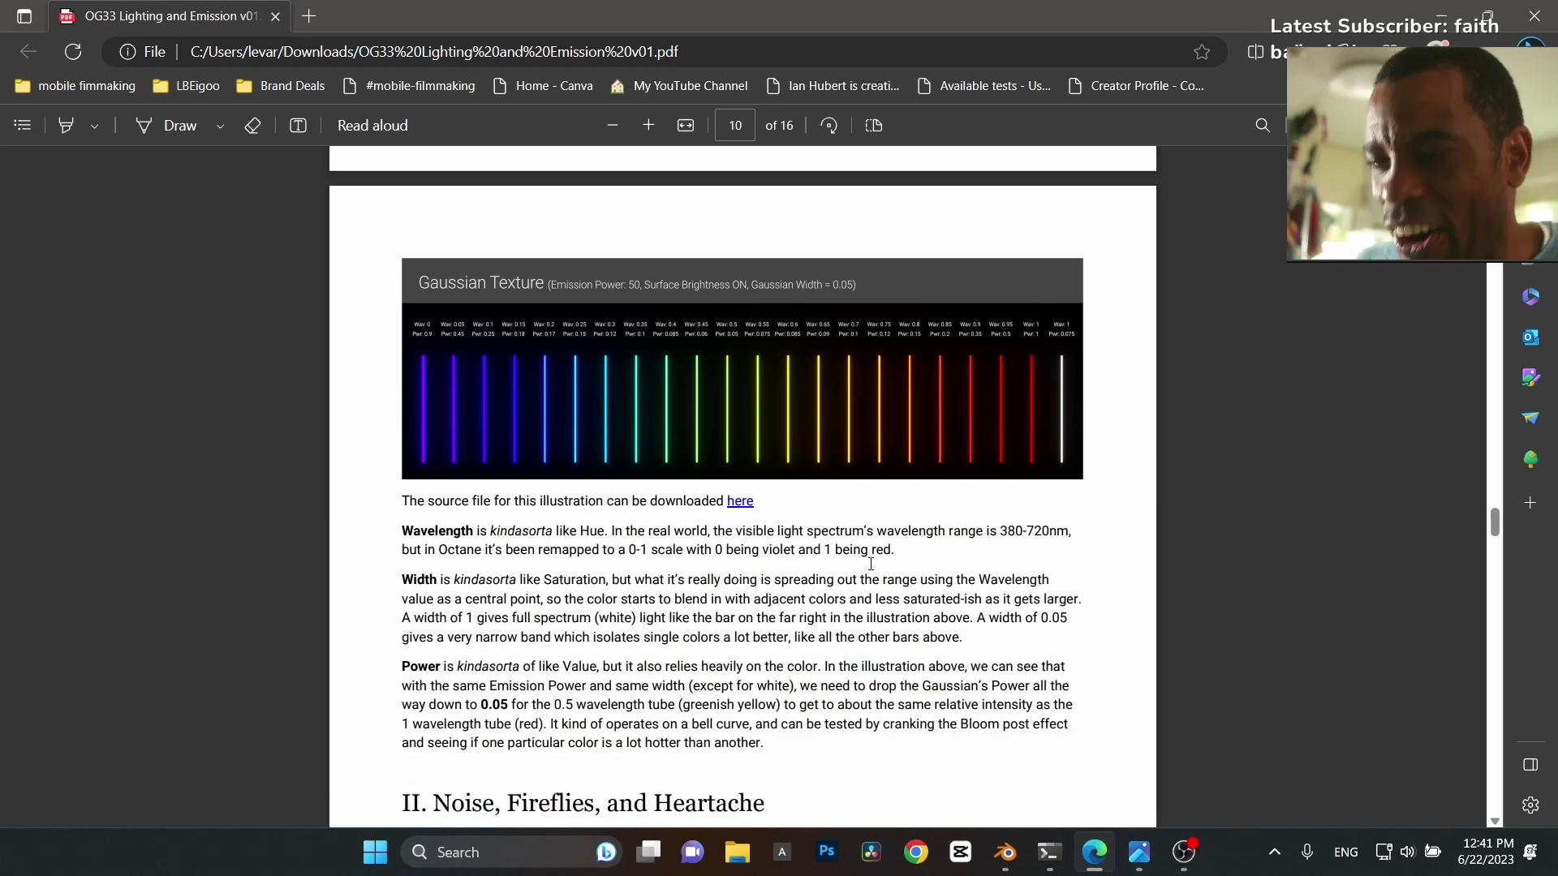
{"action": "scroll", "coordinate": [869, 561], "scroll_direction": "down", "scroll_amount": 2}
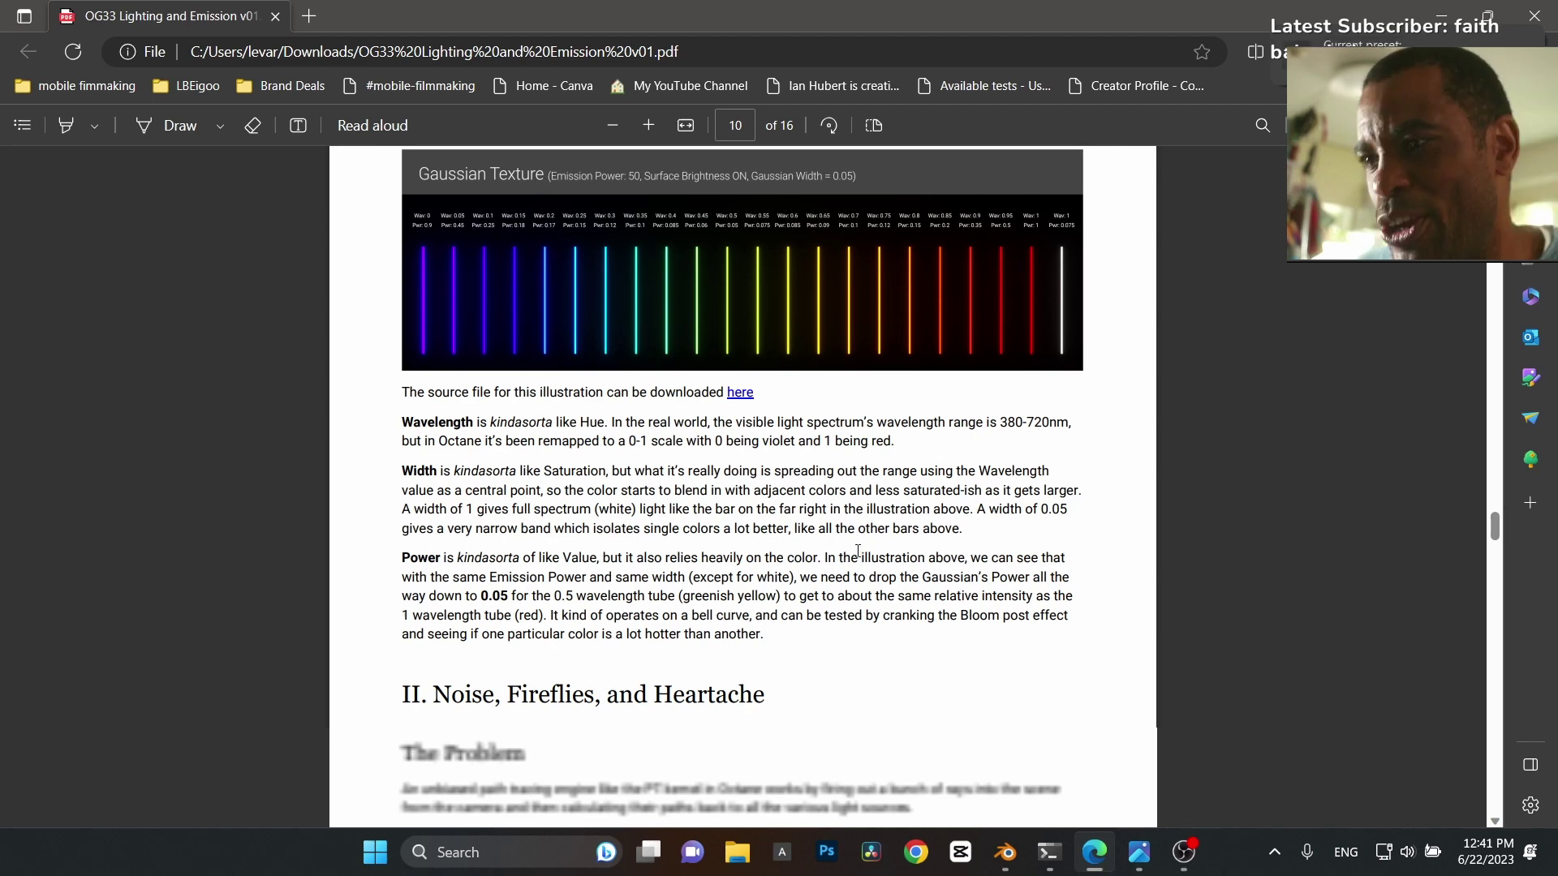
{"action": "scroll", "coordinate": [858, 551], "scroll_direction": "down", "scroll_amount": 4}
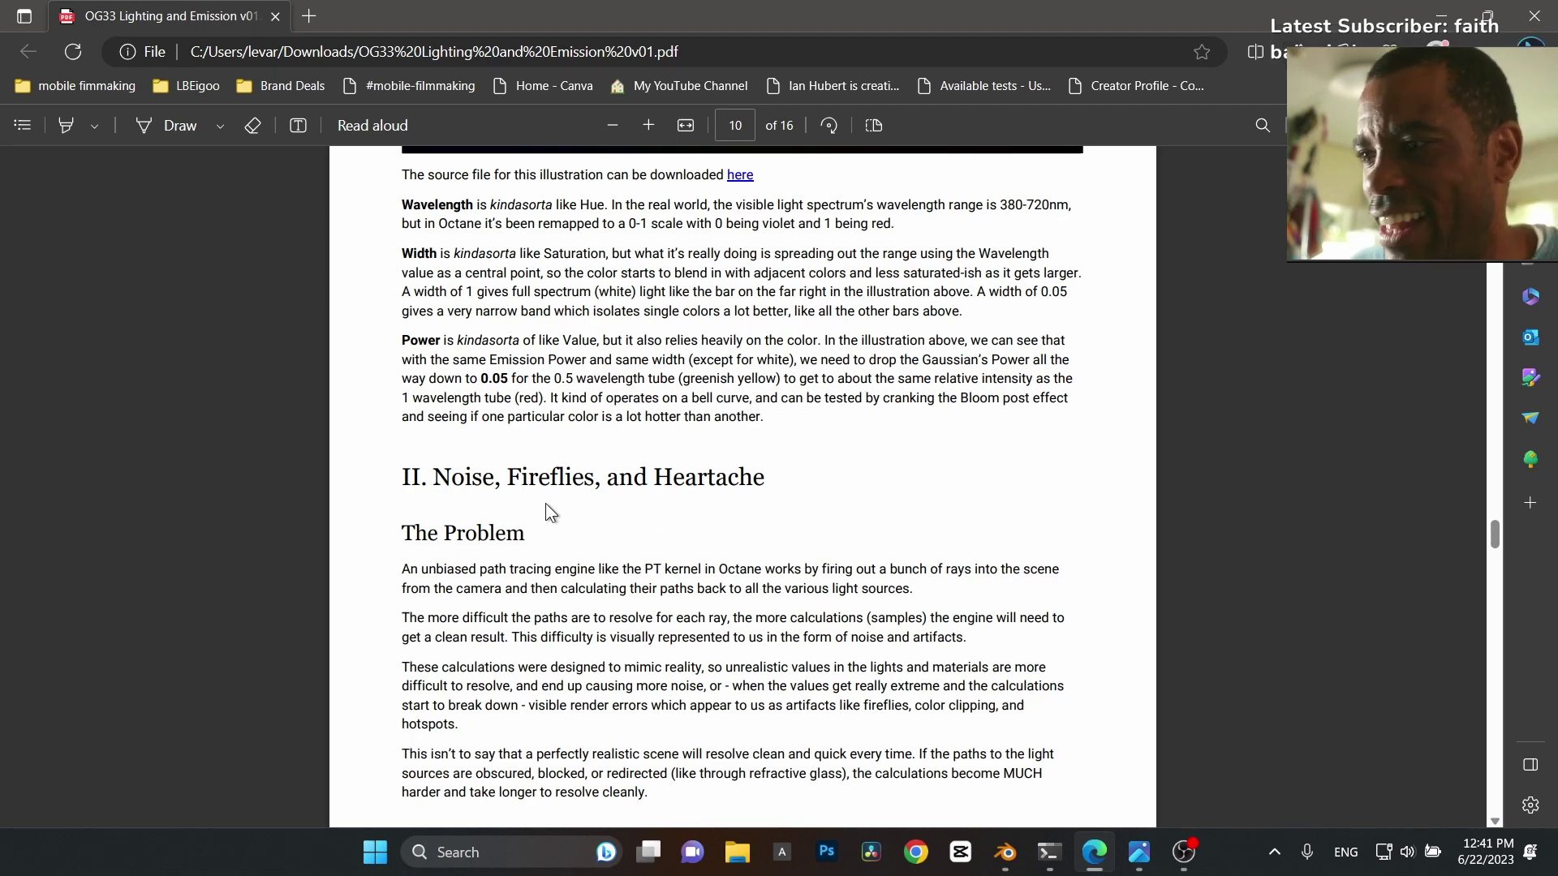
{"action": "scroll", "coordinate": [561, 482], "scroll_direction": "up", "scroll_amount": 2}
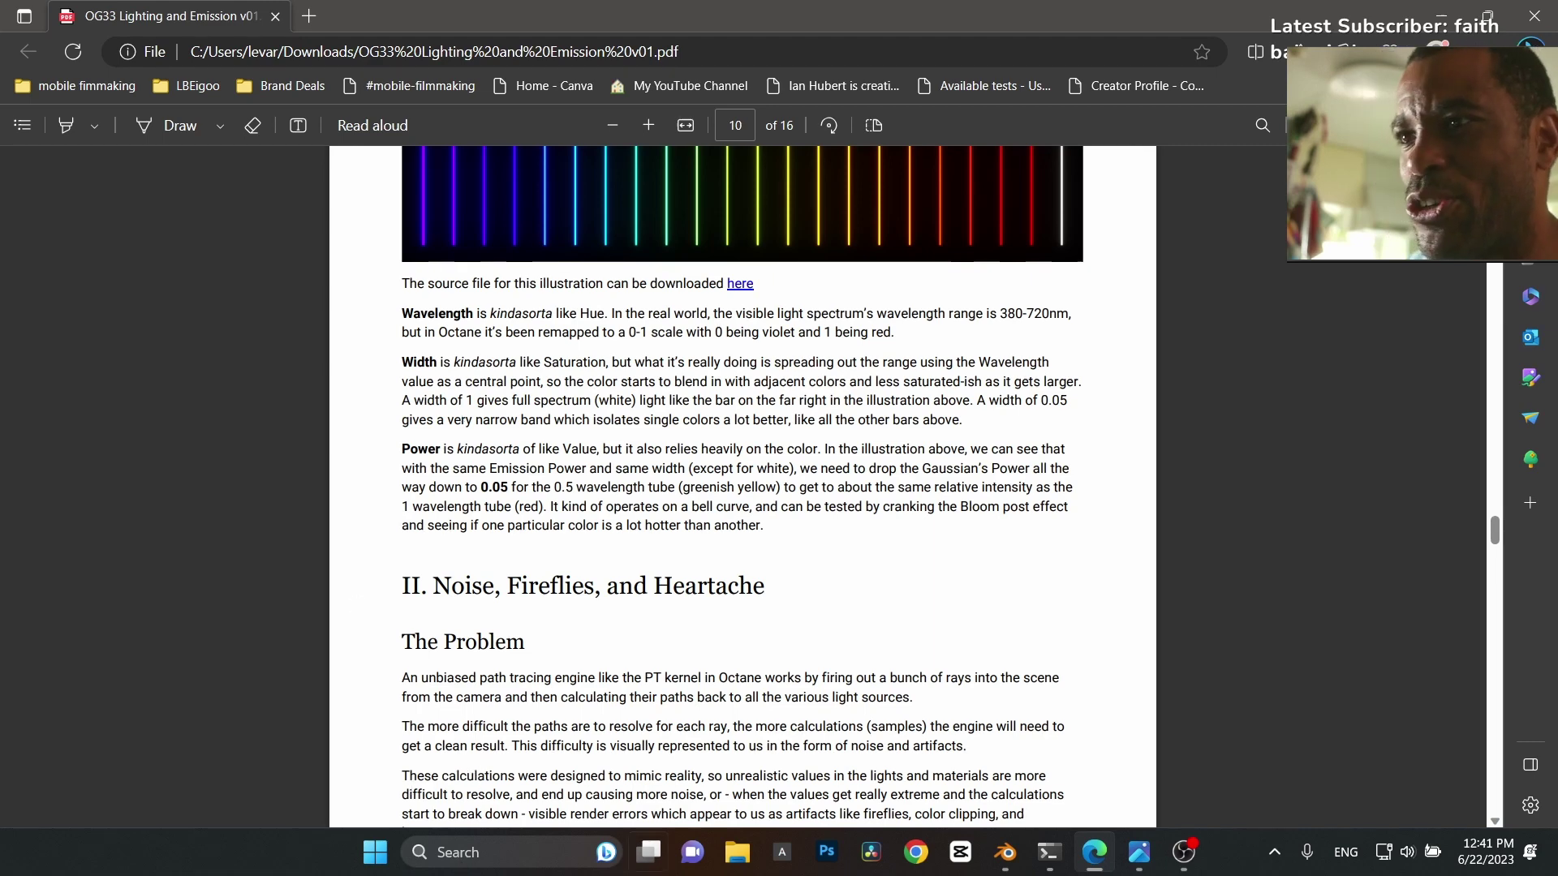
Step: Back in Blender, enable Surface brightness on the Black body emission node and switch the viewport to solid shading
{"action": "left_click", "coordinate": [1005, 852]}
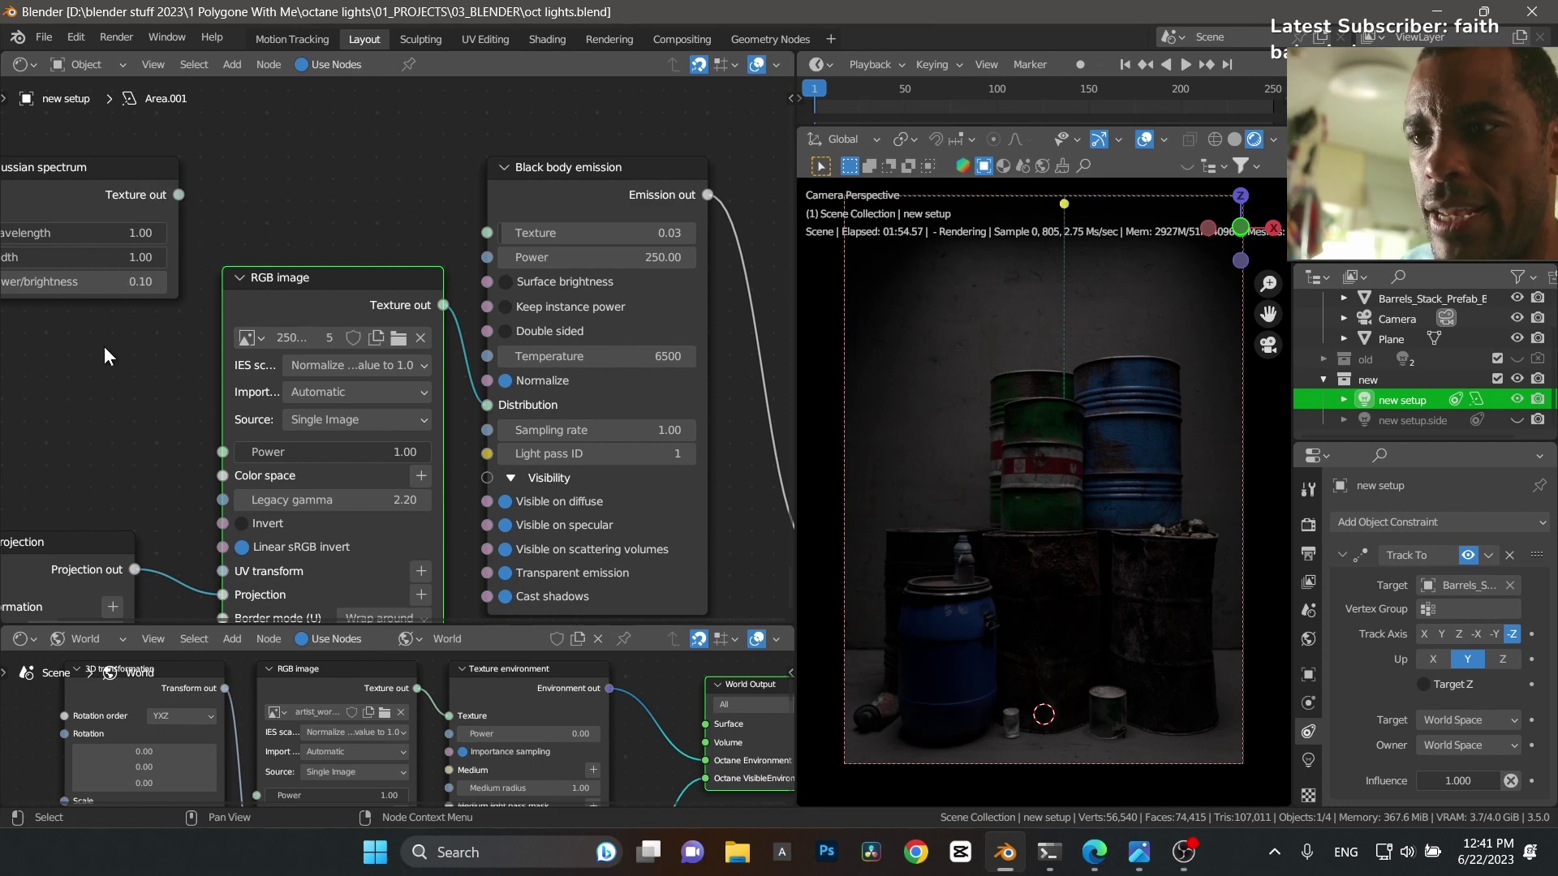
{"action": "left_click", "coordinate": [550, 280]}
{"action": "left_click", "coordinate": [1234, 139]}
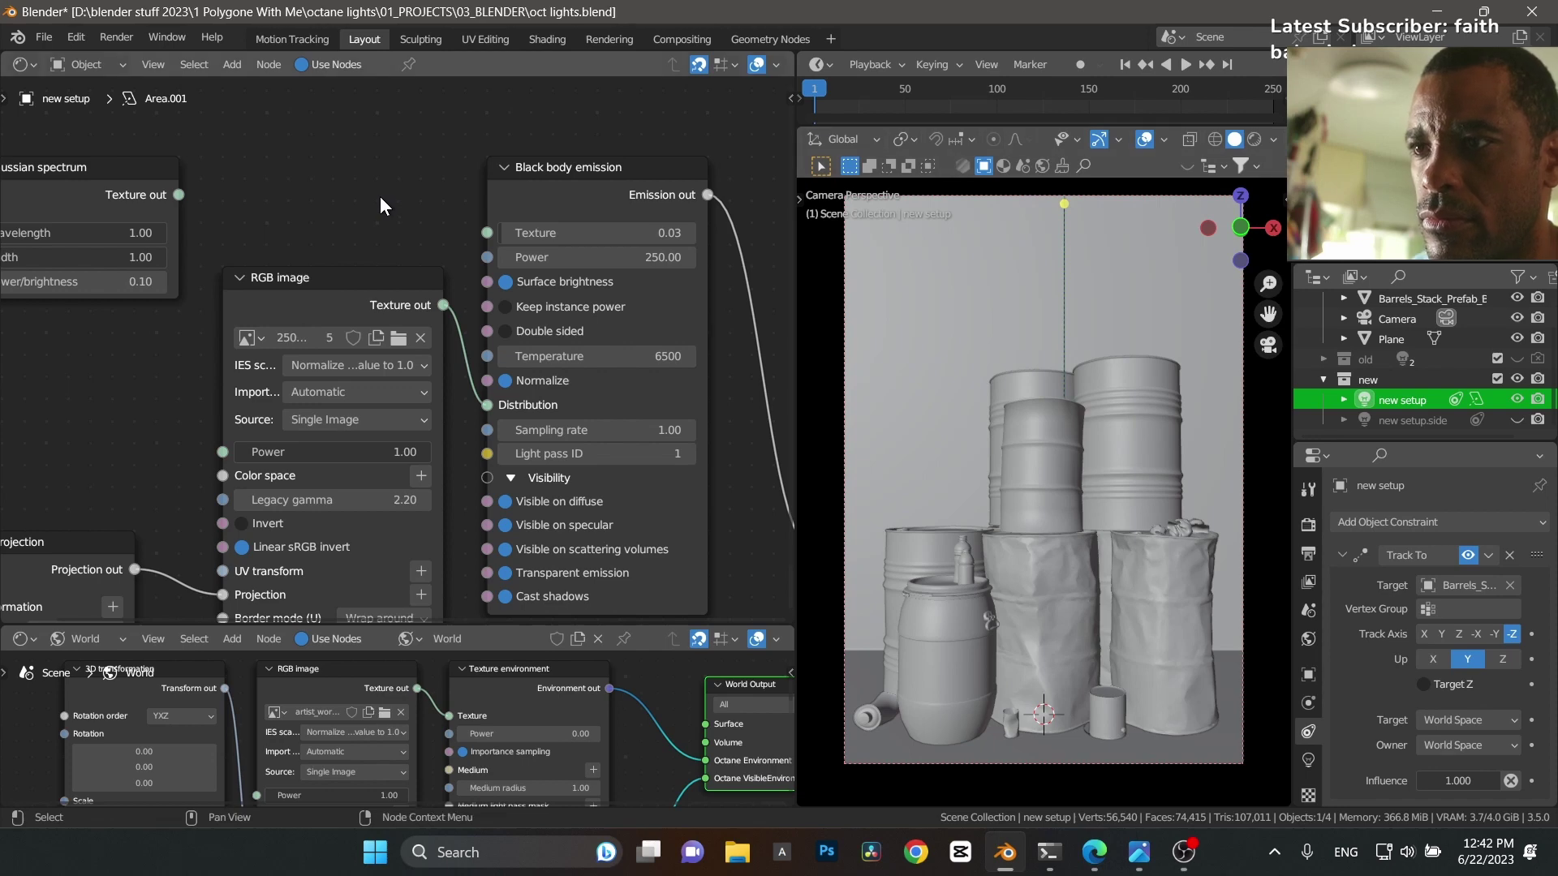
Step: Dismiss the Add node menu without adding anything and return the viewport to the live Octane render
{"action": "key", "text": "shift+a"}
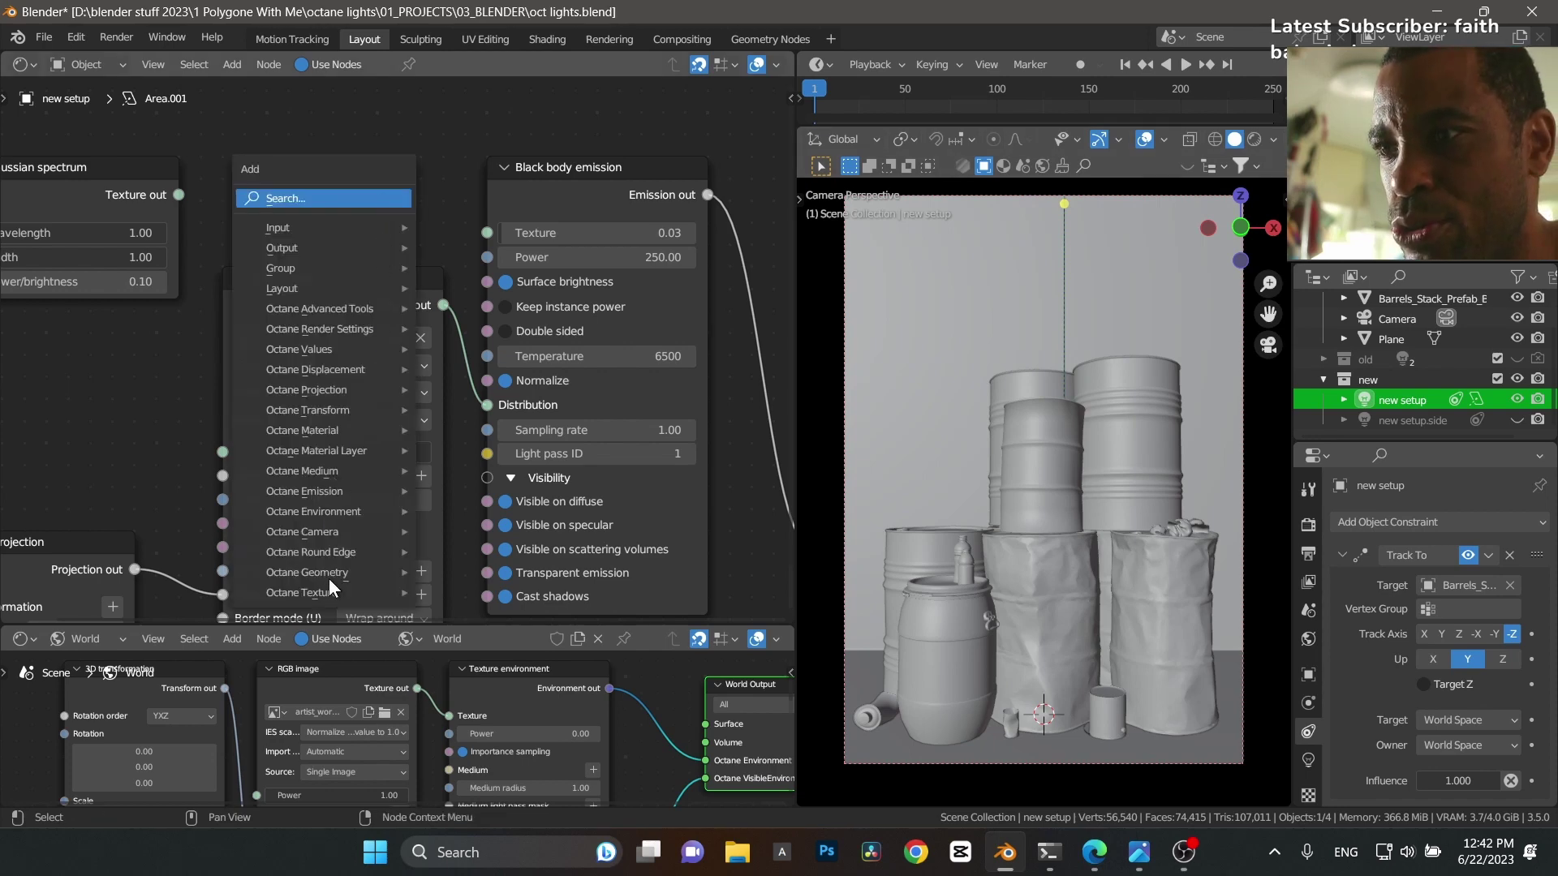
{"action": "mouse_move", "coordinate": [341, 596]}
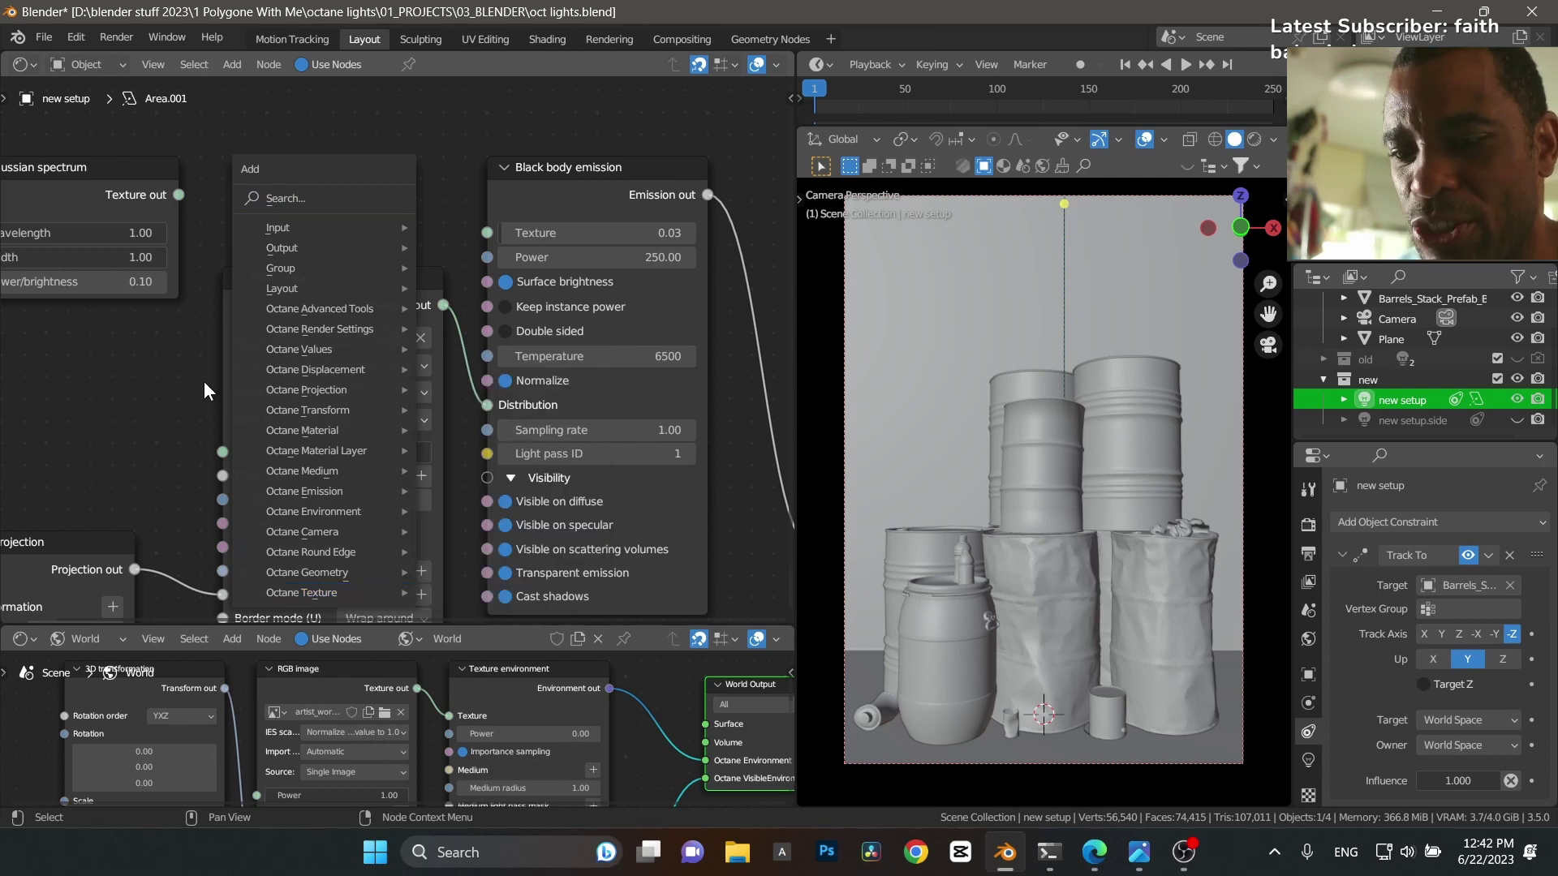
{"action": "key", "text": "Escape"}
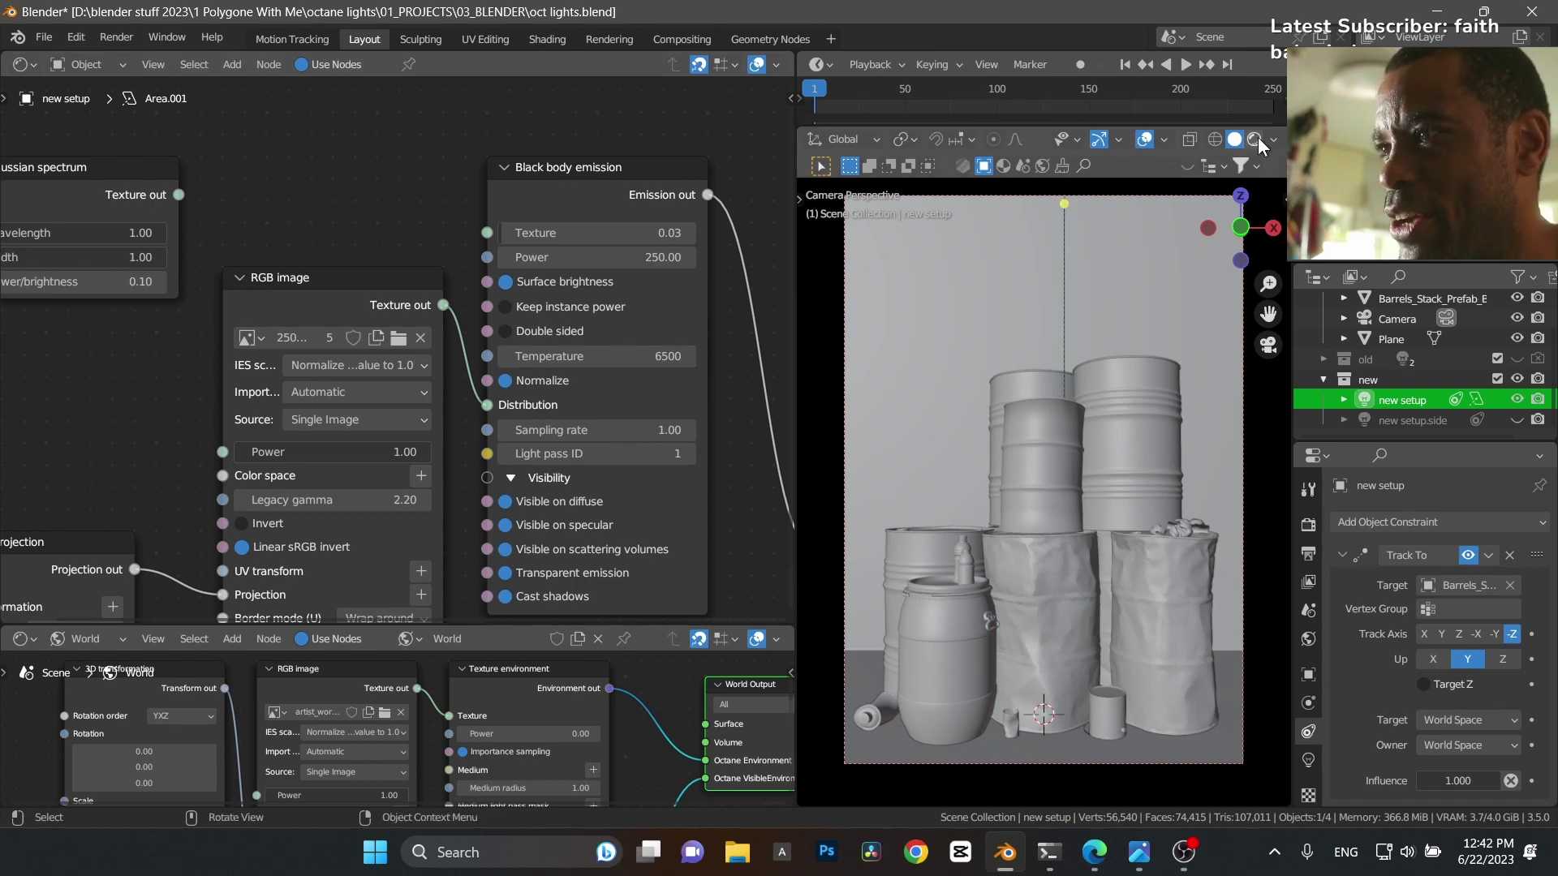
{"action": "key", "text": "shift+z"}
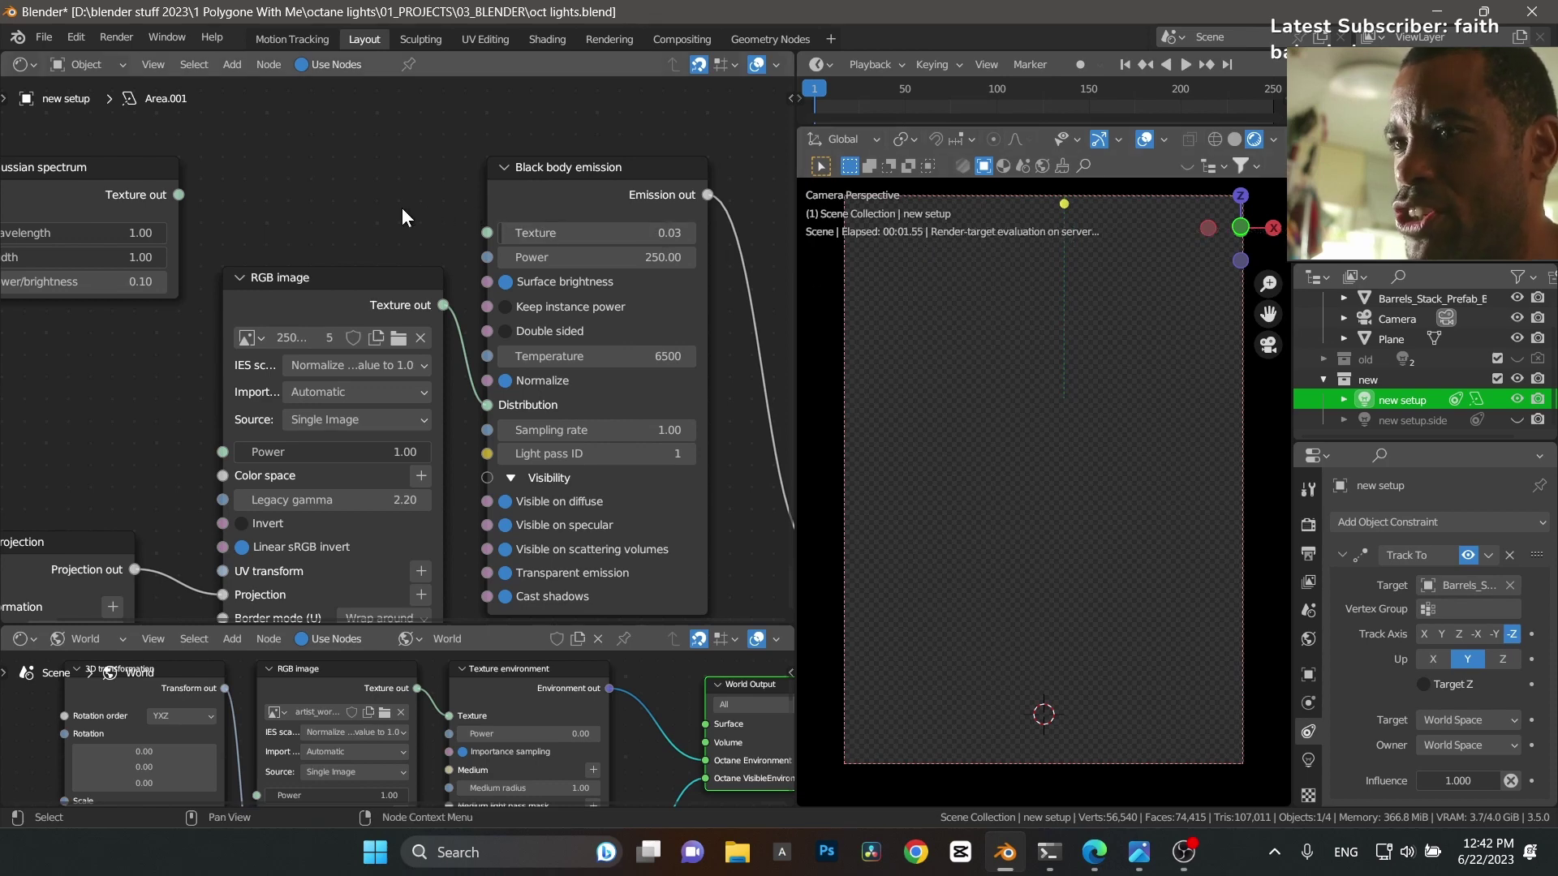
Step: Reset the Gaussian spectrum node and connect it into the Black body emission's Texture input
{"action": "left_click", "coordinate": [133, 200]}
{"action": "key", "text": "BackSpace"}
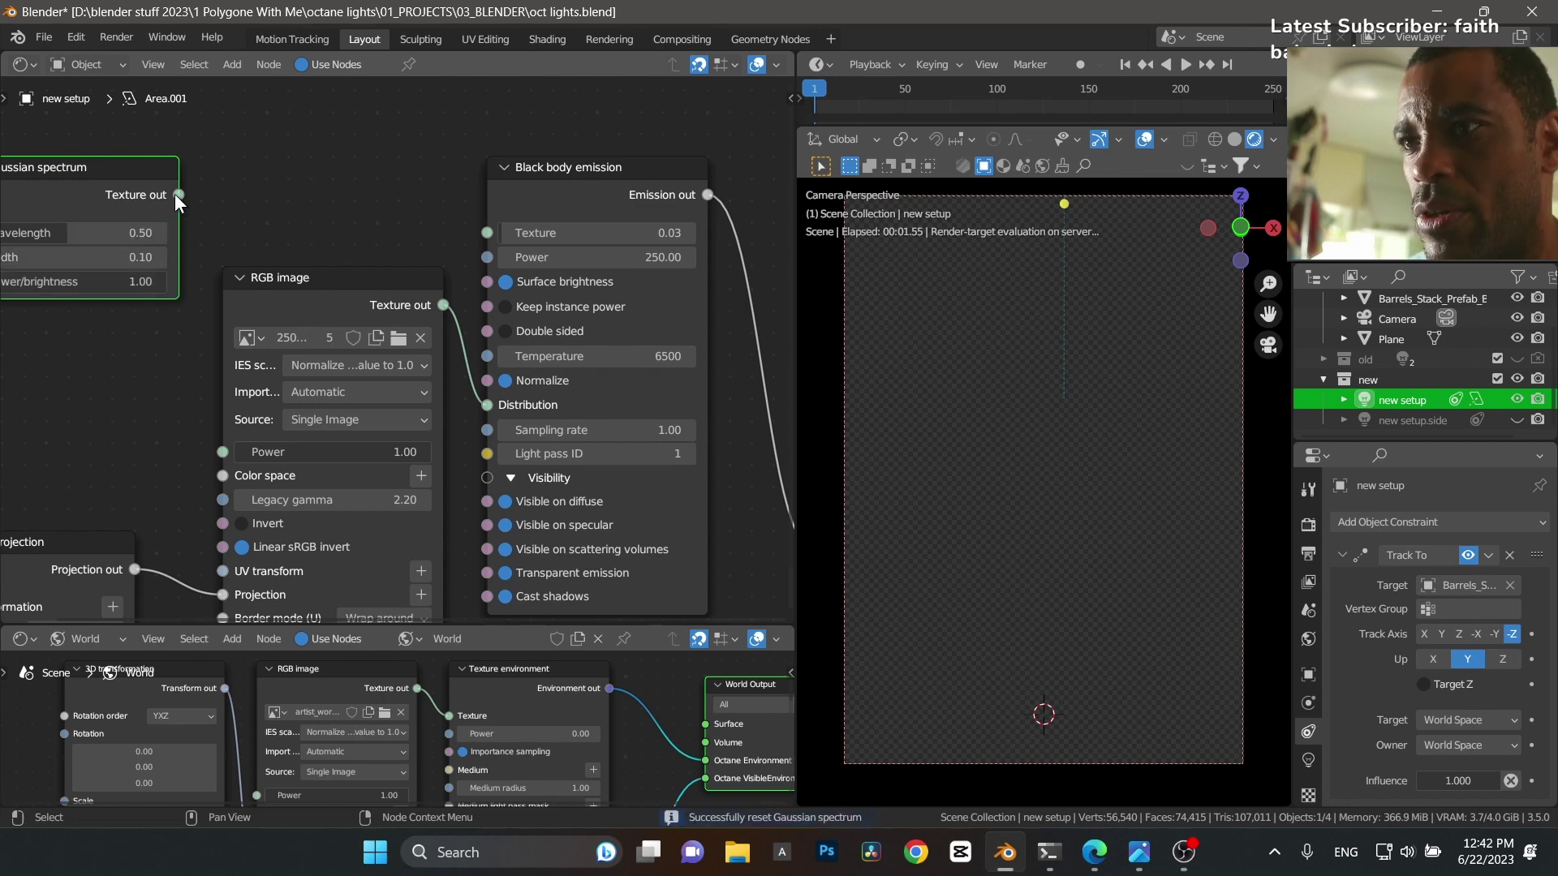
{"action": "left_click_drag", "start_coordinate": [178, 195], "coordinate": [478, 231]}
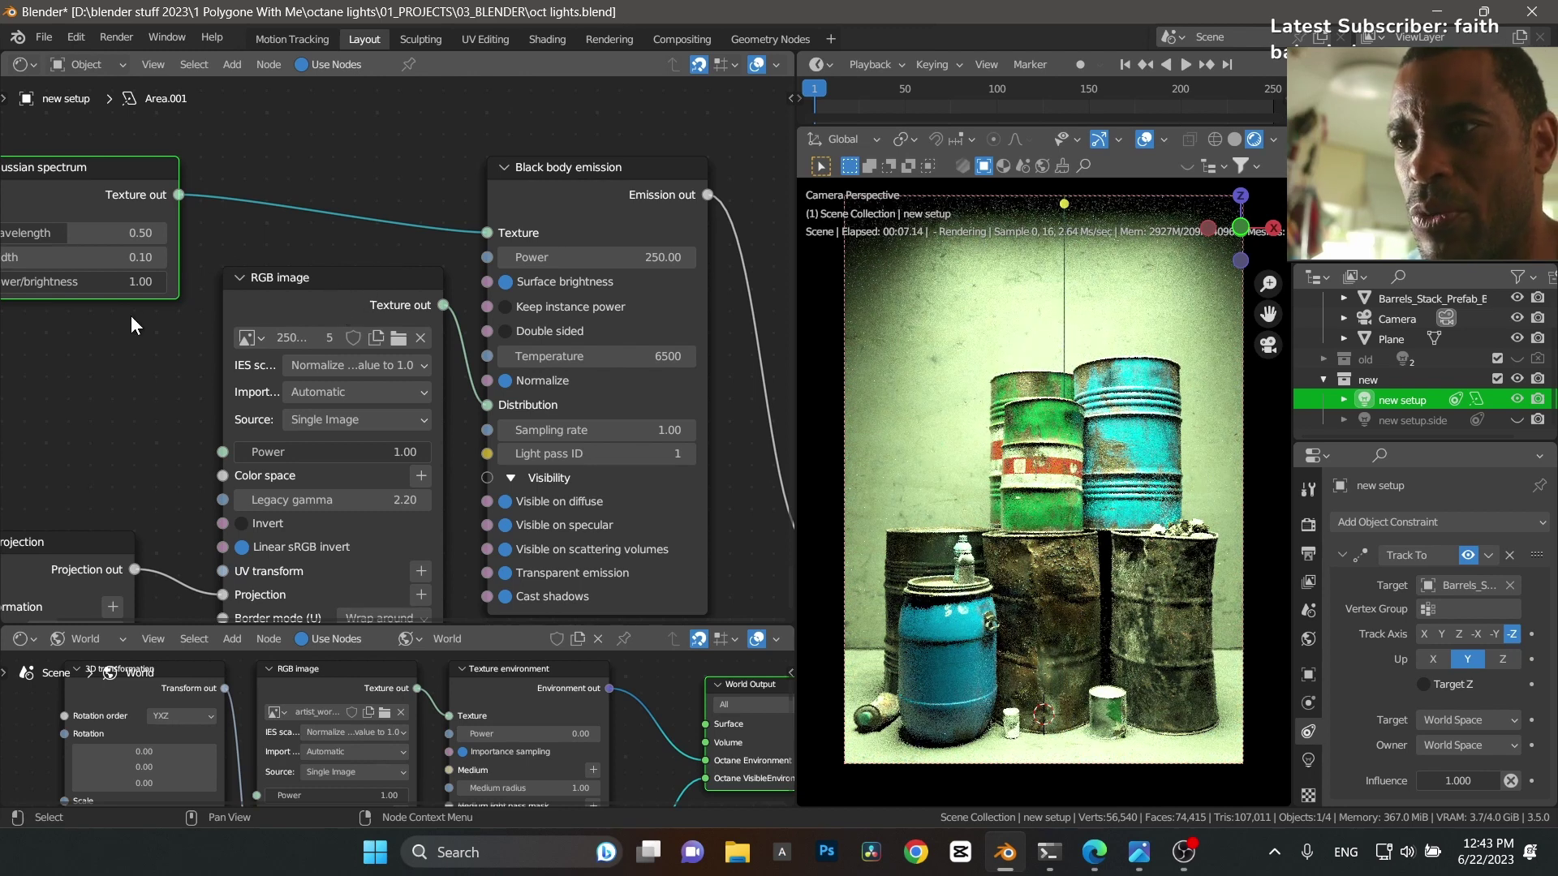
Step: Set the Gaussian spectrum to Wavelength 1, Width 1 and Power 0.1 for a neutral white render
{"action": "middle_click_drag", "start_coordinate": [131, 317], "coordinate": [226, 319]}
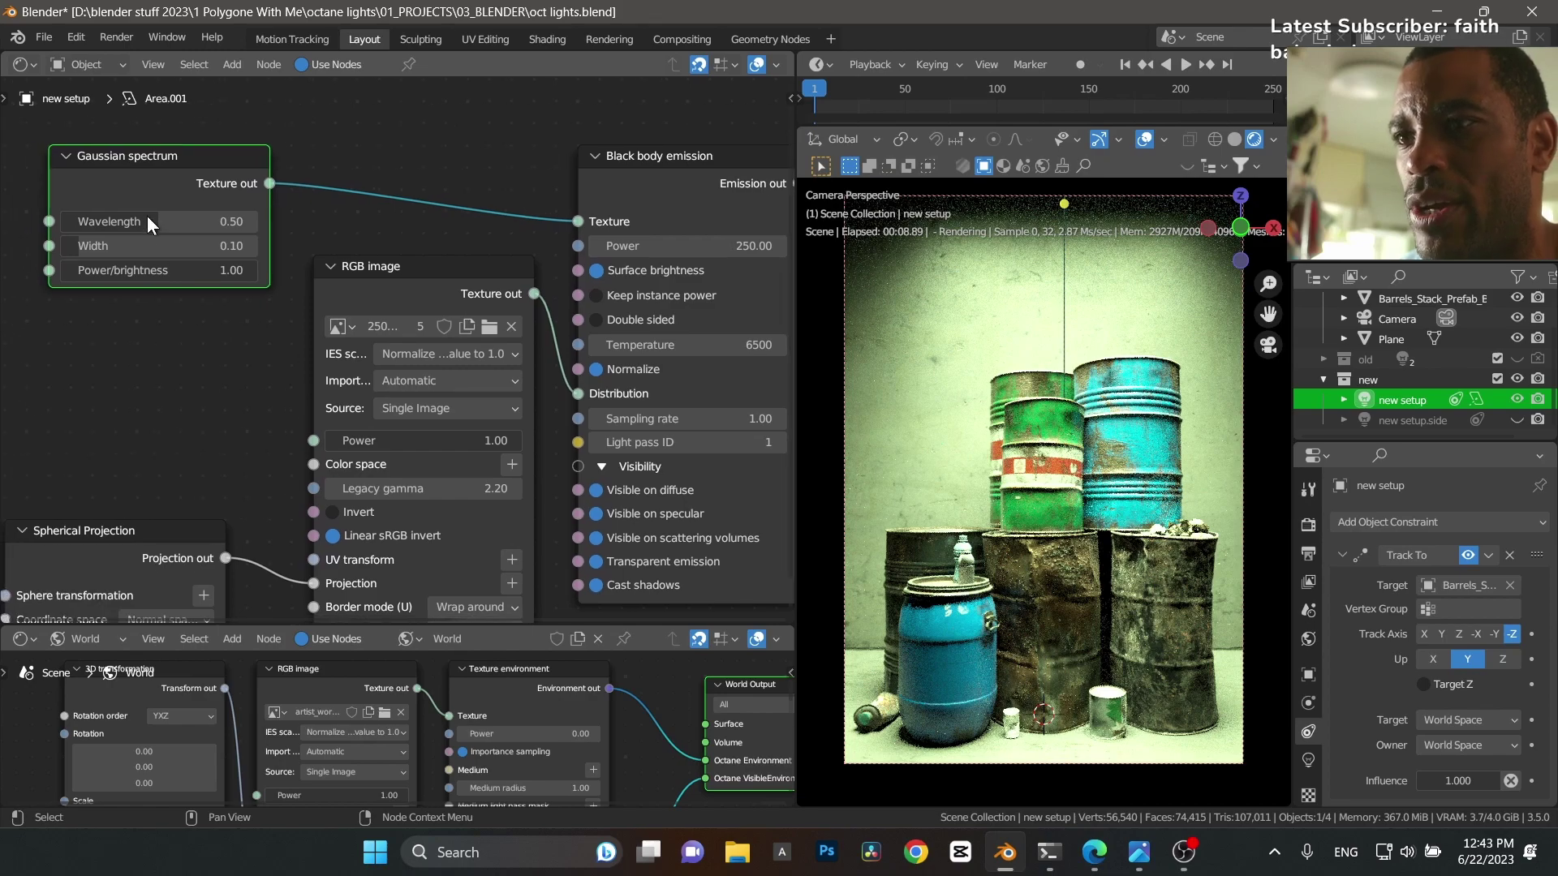
{"action": "left_click_drag", "start_coordinate": [151, 224], "coordinate": [193, 227]}
{"action": "left_click", "coordinate": [193, 225]}
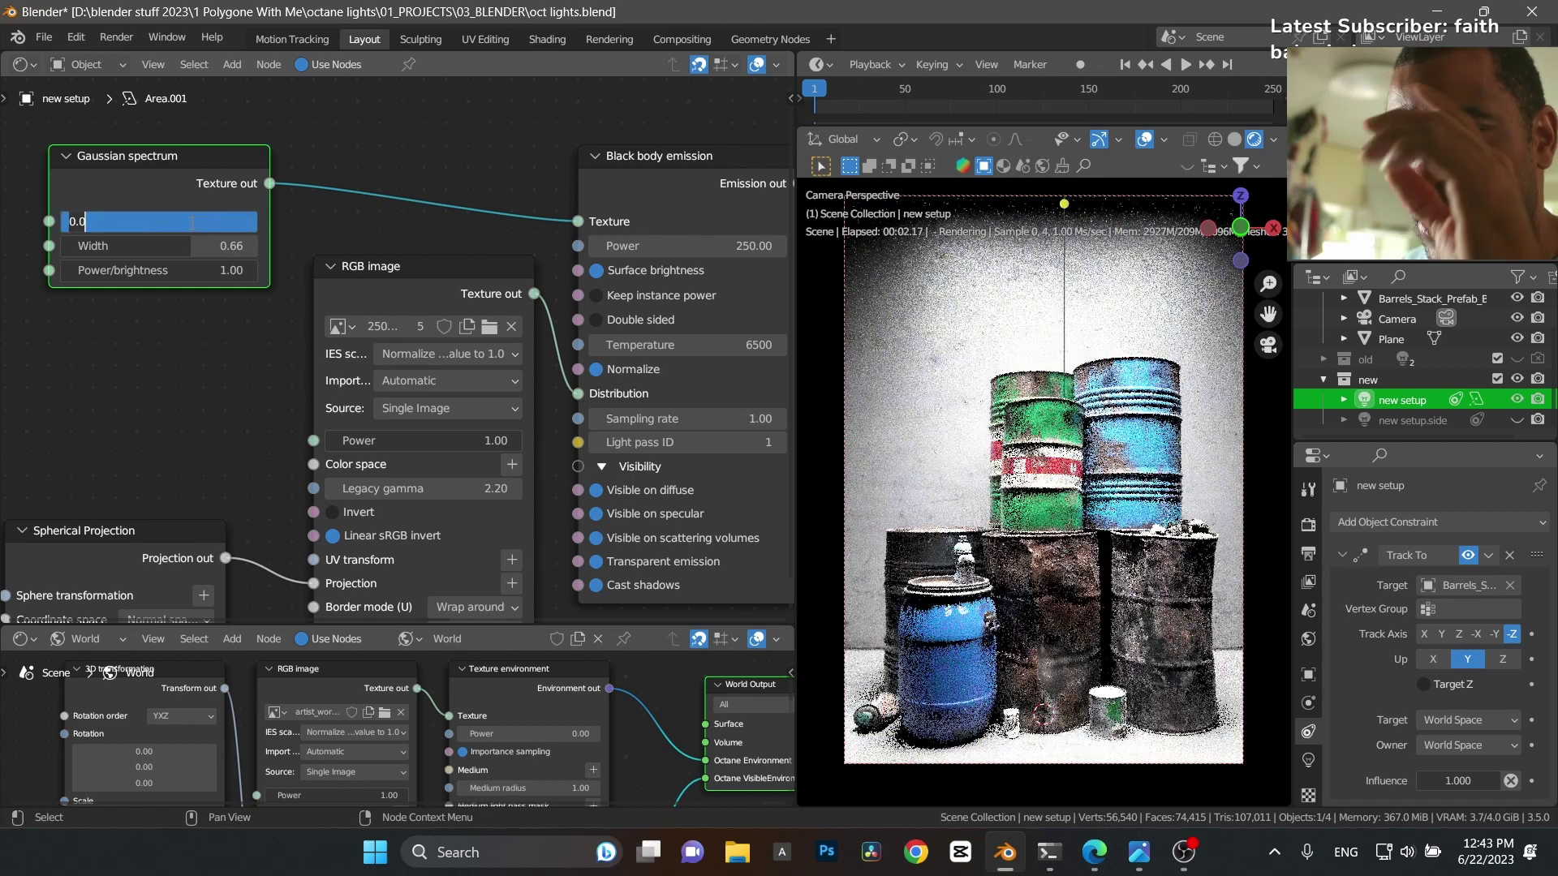
{"action": "type", "text": "1"}
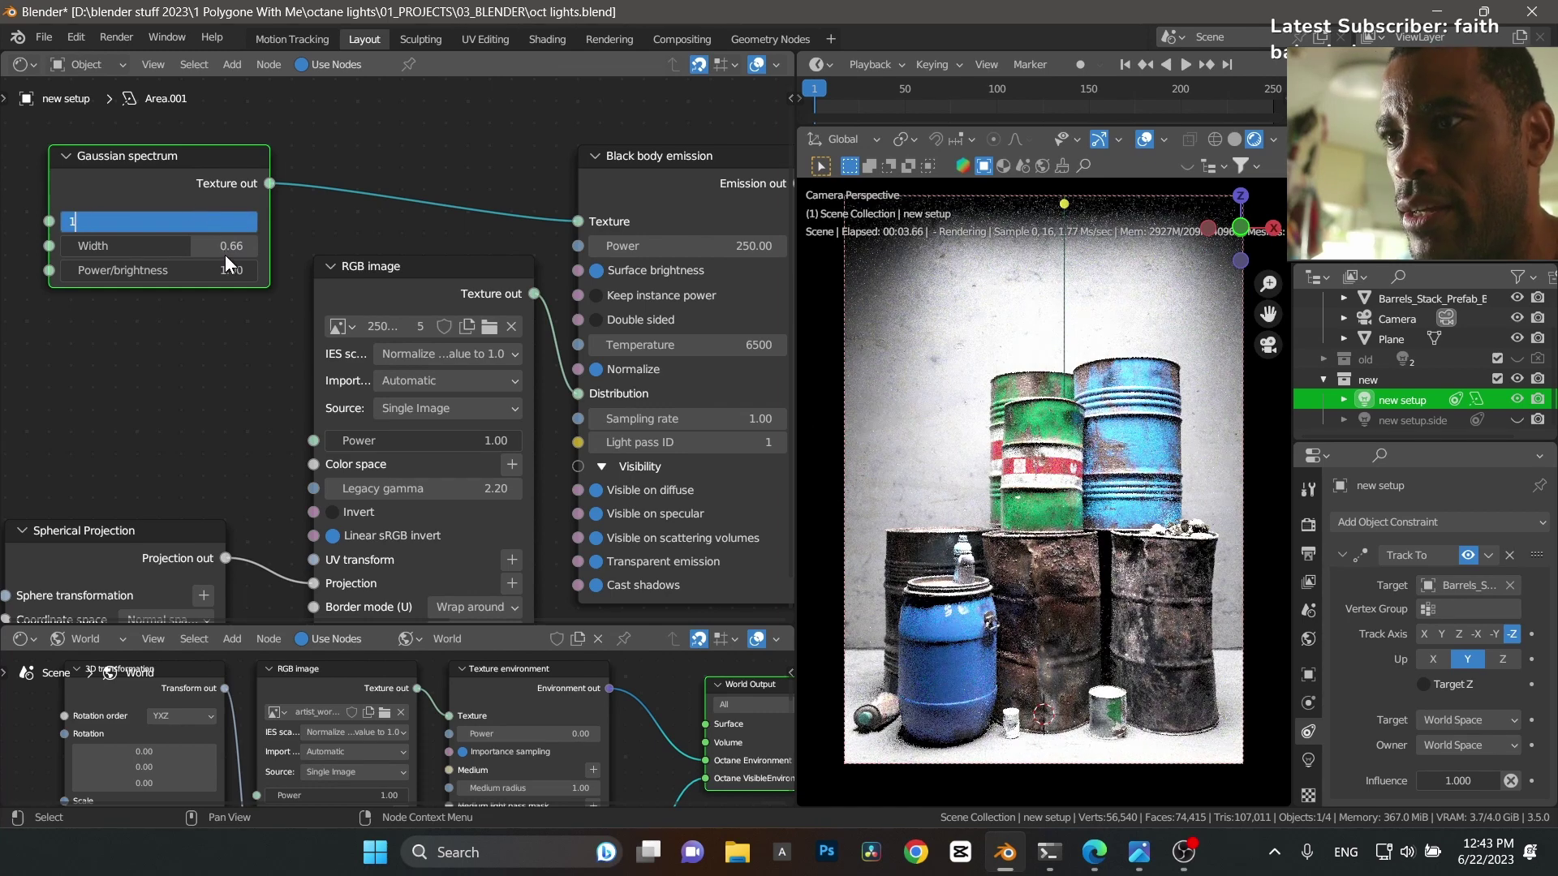
{"action": "key", "text": "Return"}
{"action": "left_click", "coordinate": [222, 241]}
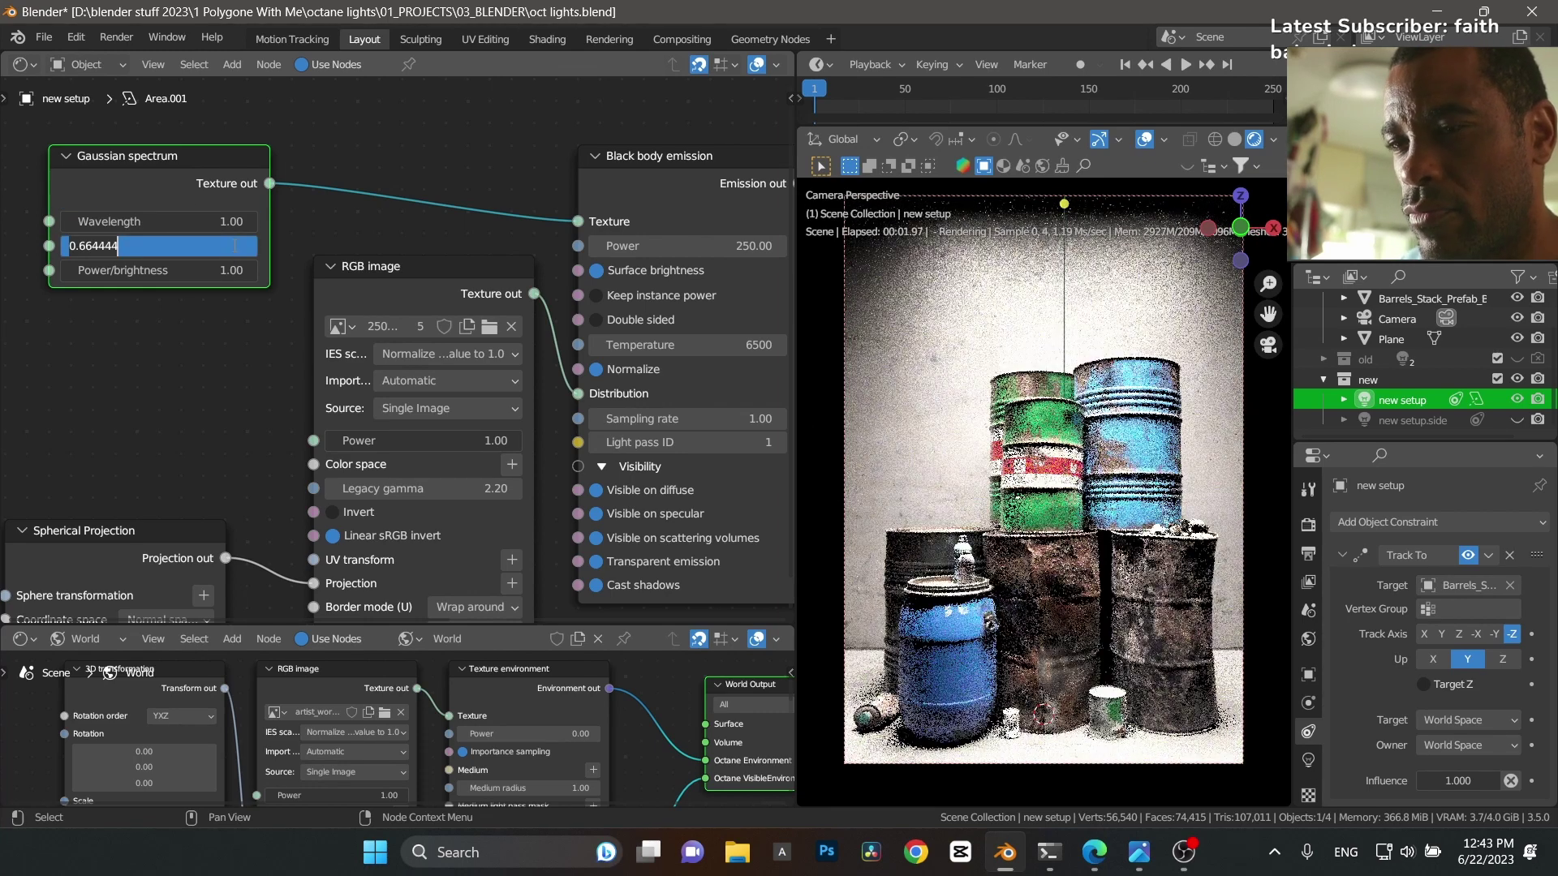
{"action": "type", "text": "1"}
{"action": "key", "text": "Return"}
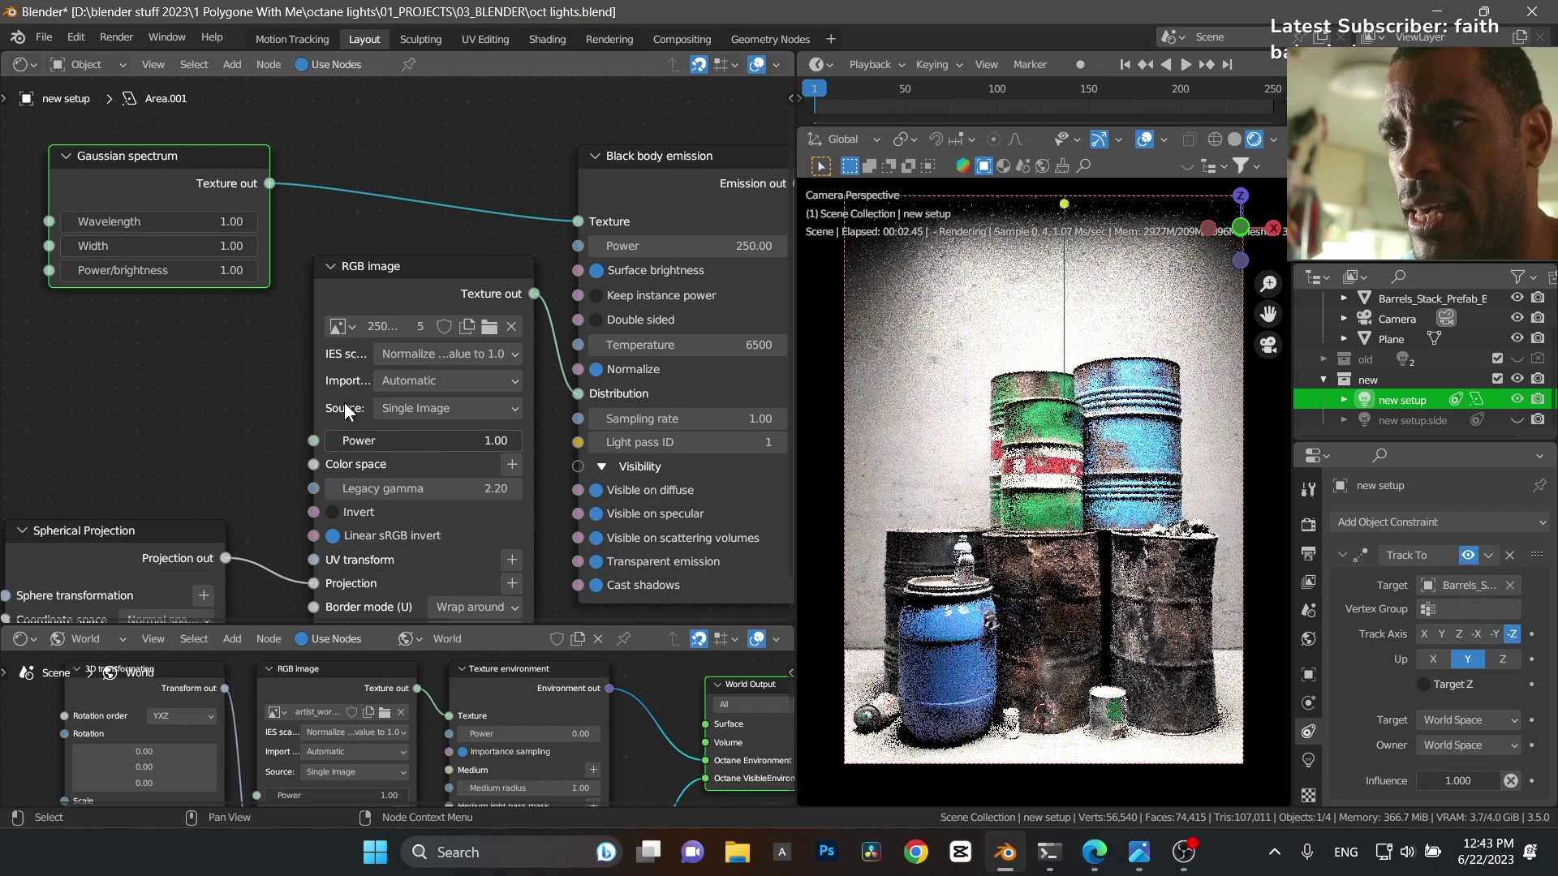
{"action": "left_click", "coordinate": [209, 273]}
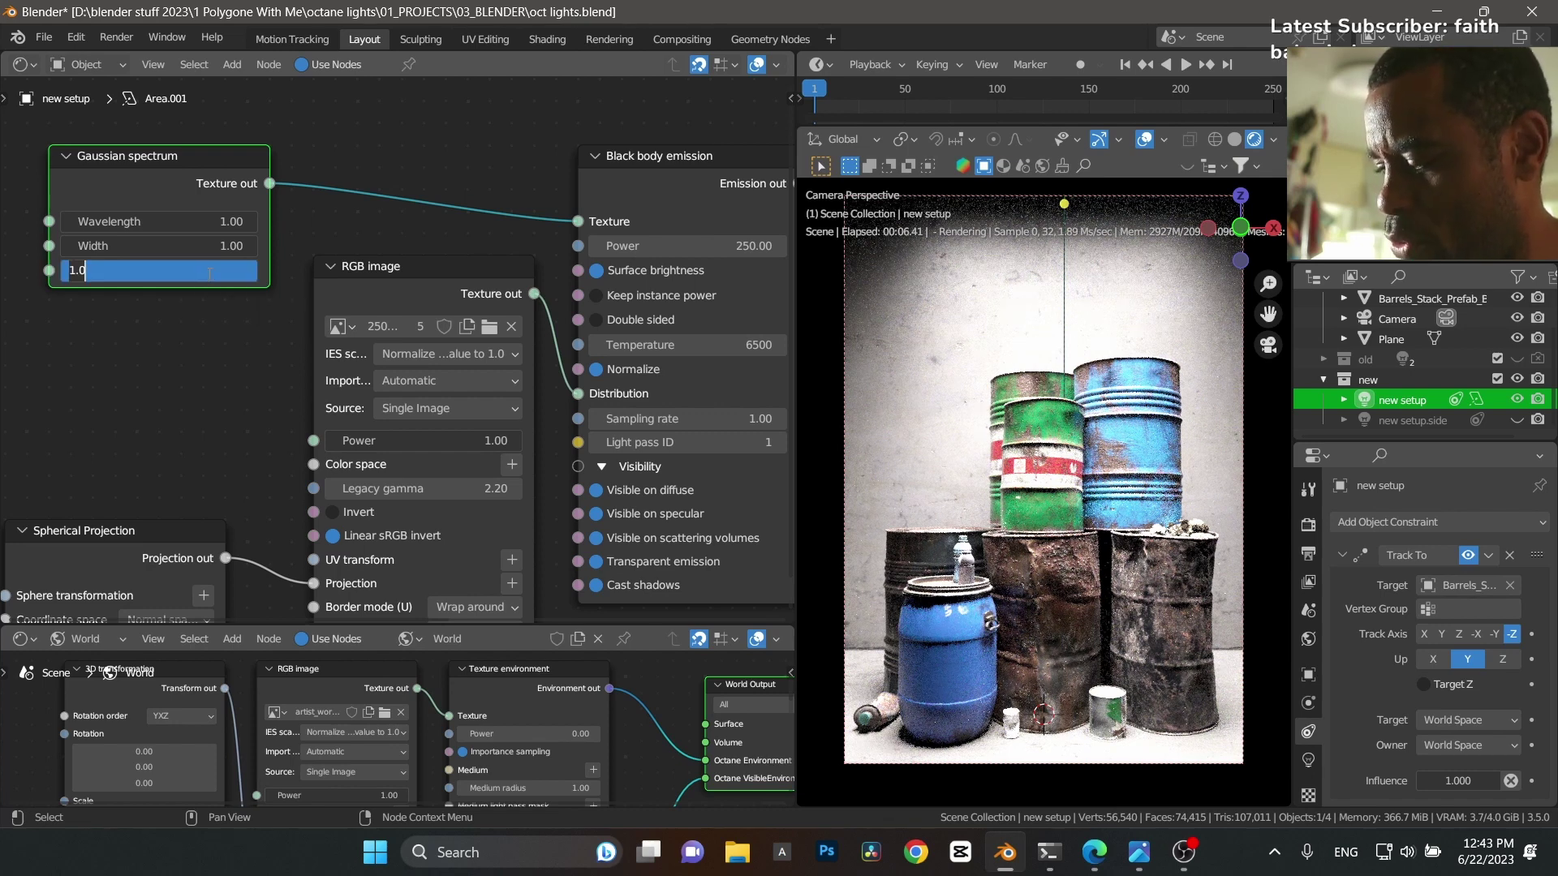
{"action": "type", "text": "0.1"}
{"action": "key", "text": "Return"}
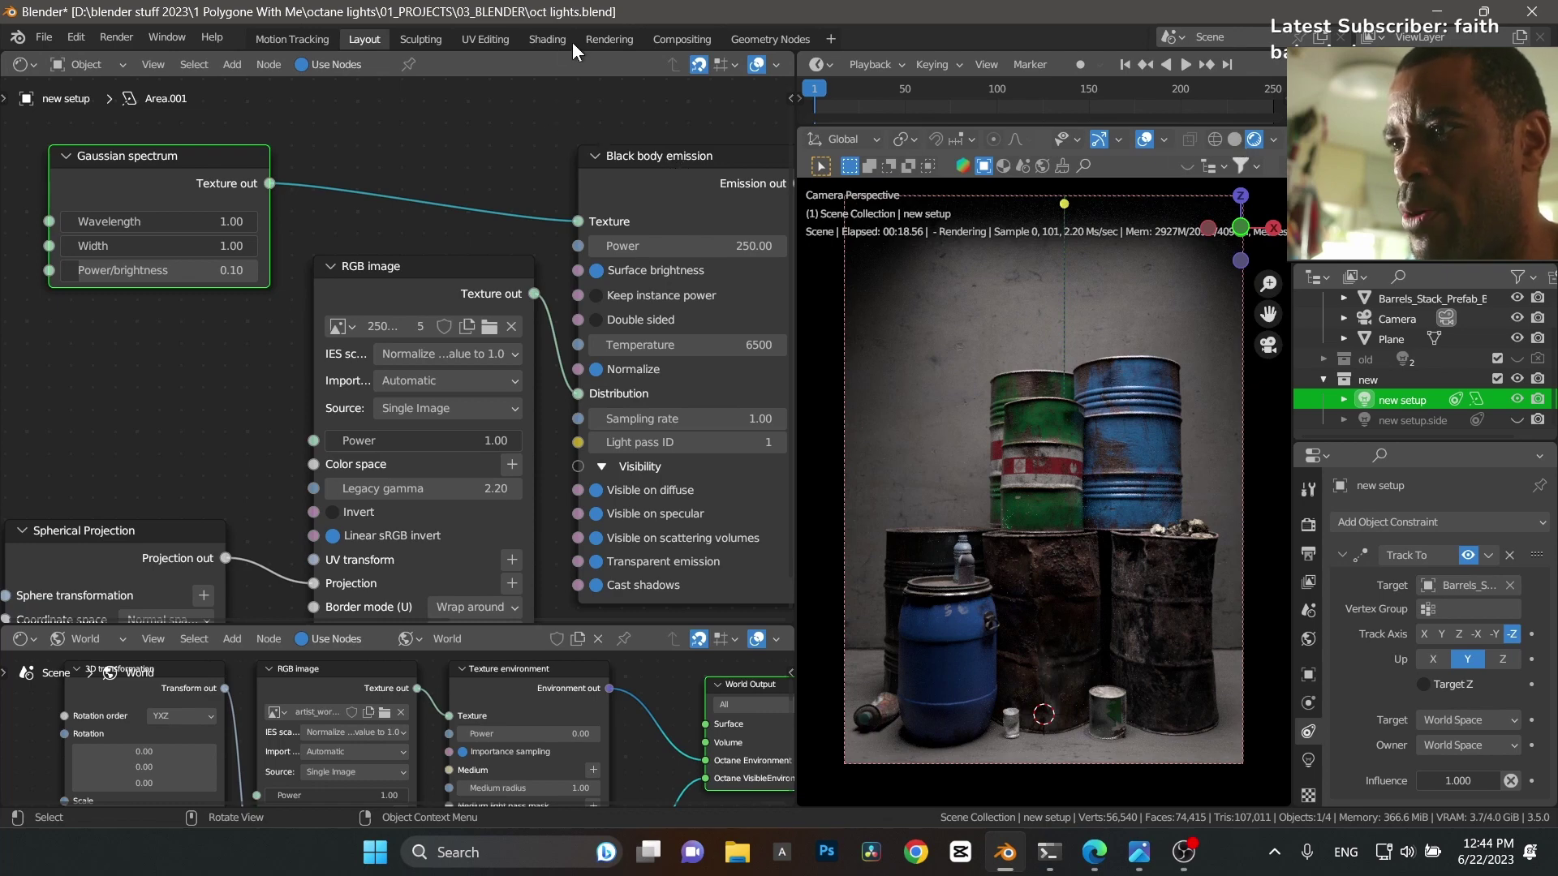
Step: In the Rendering workspace, compare the Slot 1 and Slot 2 renders, ending on Slot 1
{"action": "key", "text": "ctrl+s"}
{"action": "left_click", "coordinate": [608, 39]}
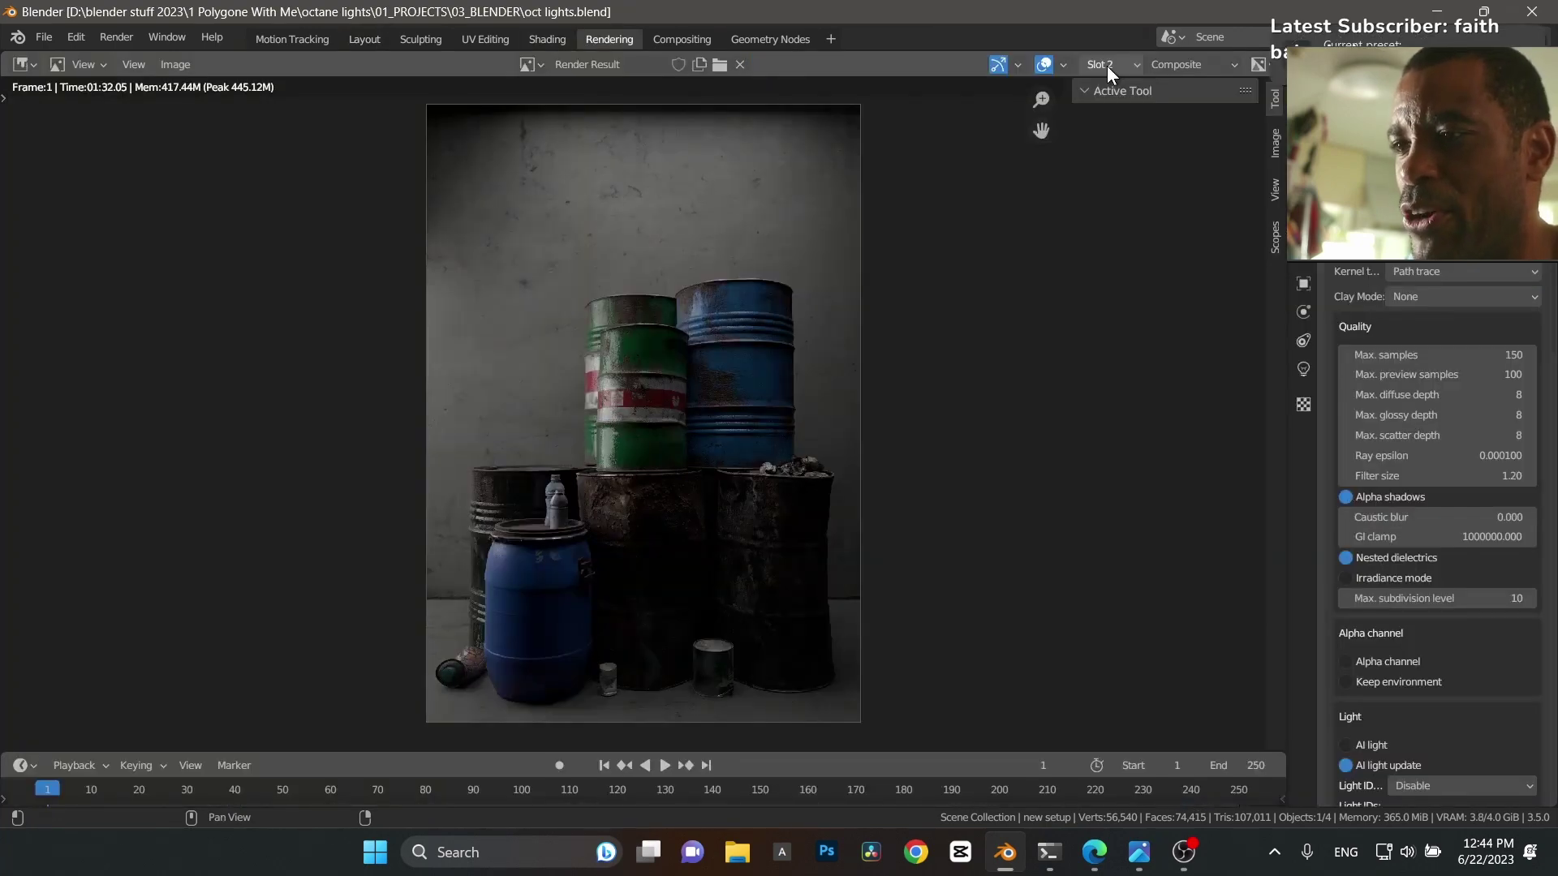
{"action": "key", "text": "j"}
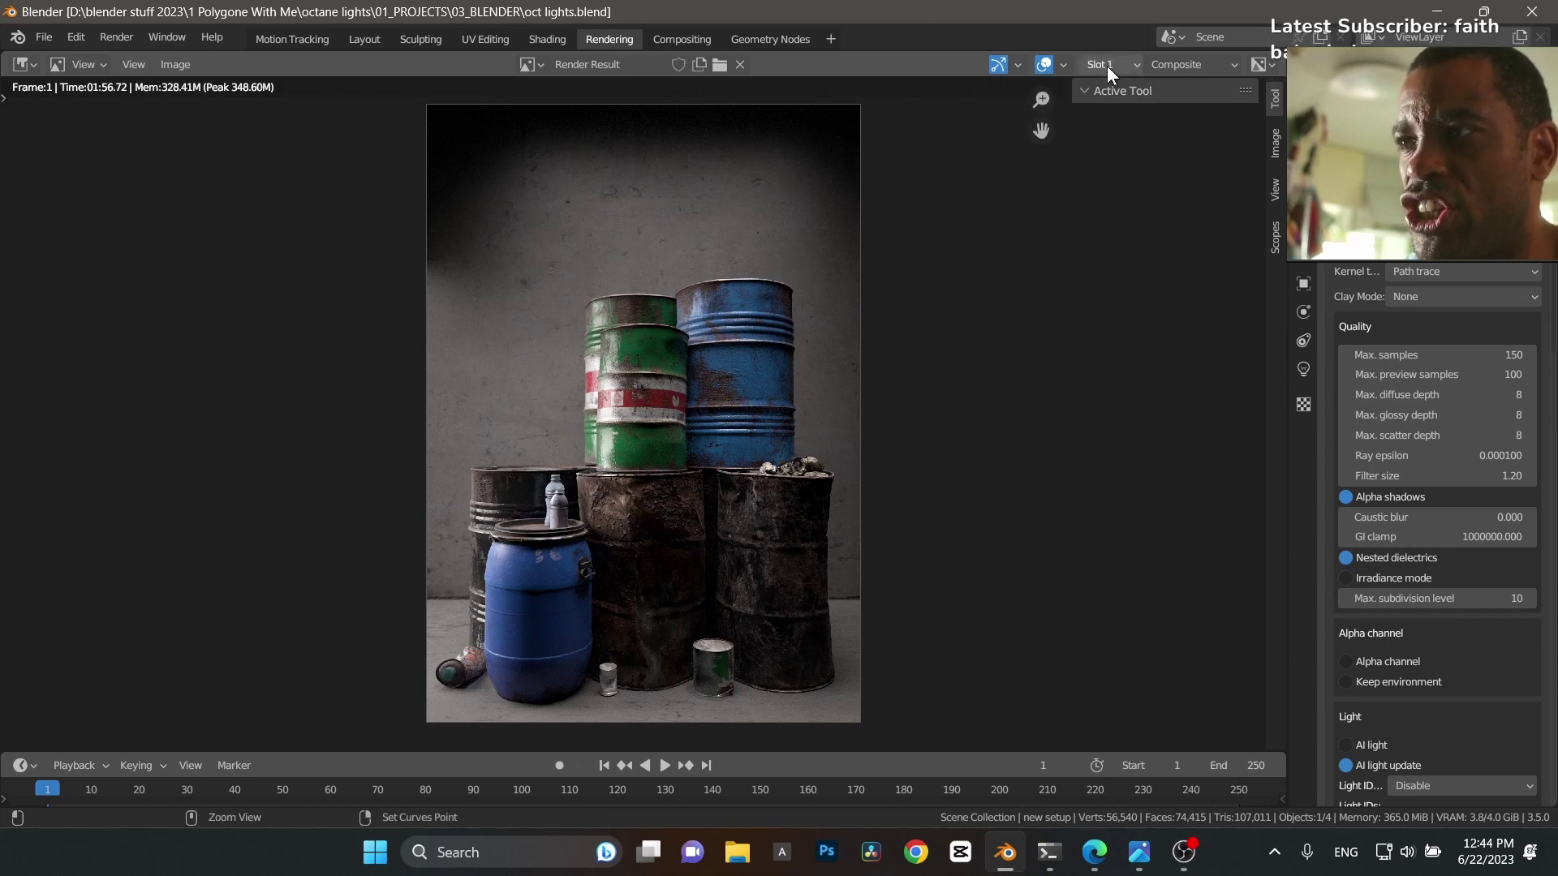
{"action": "key", "text": "j"}
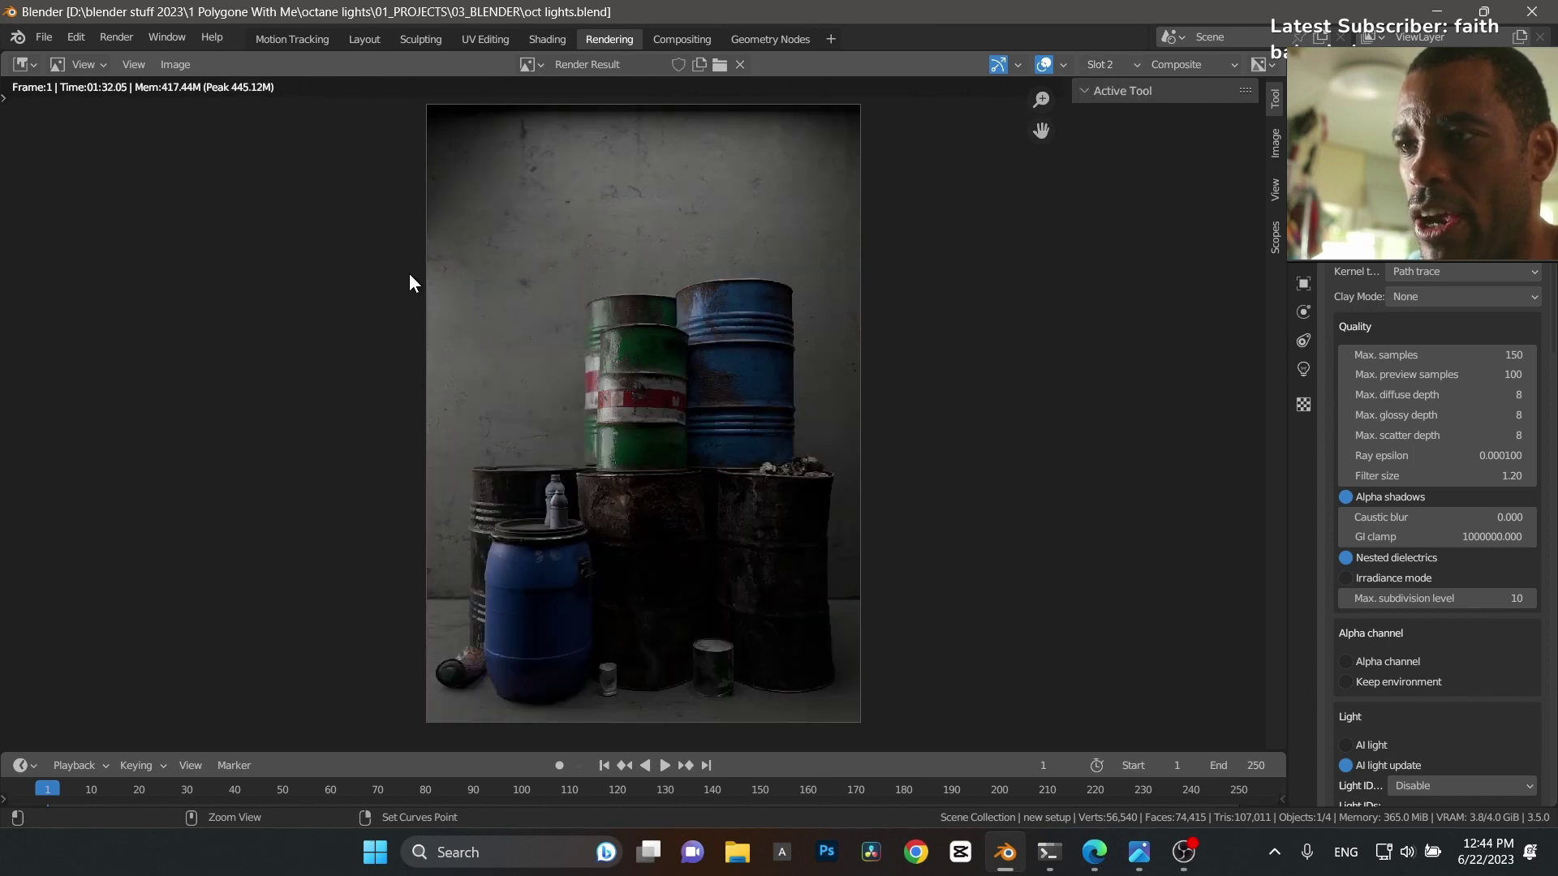
{"action": "key", "text": "j"}
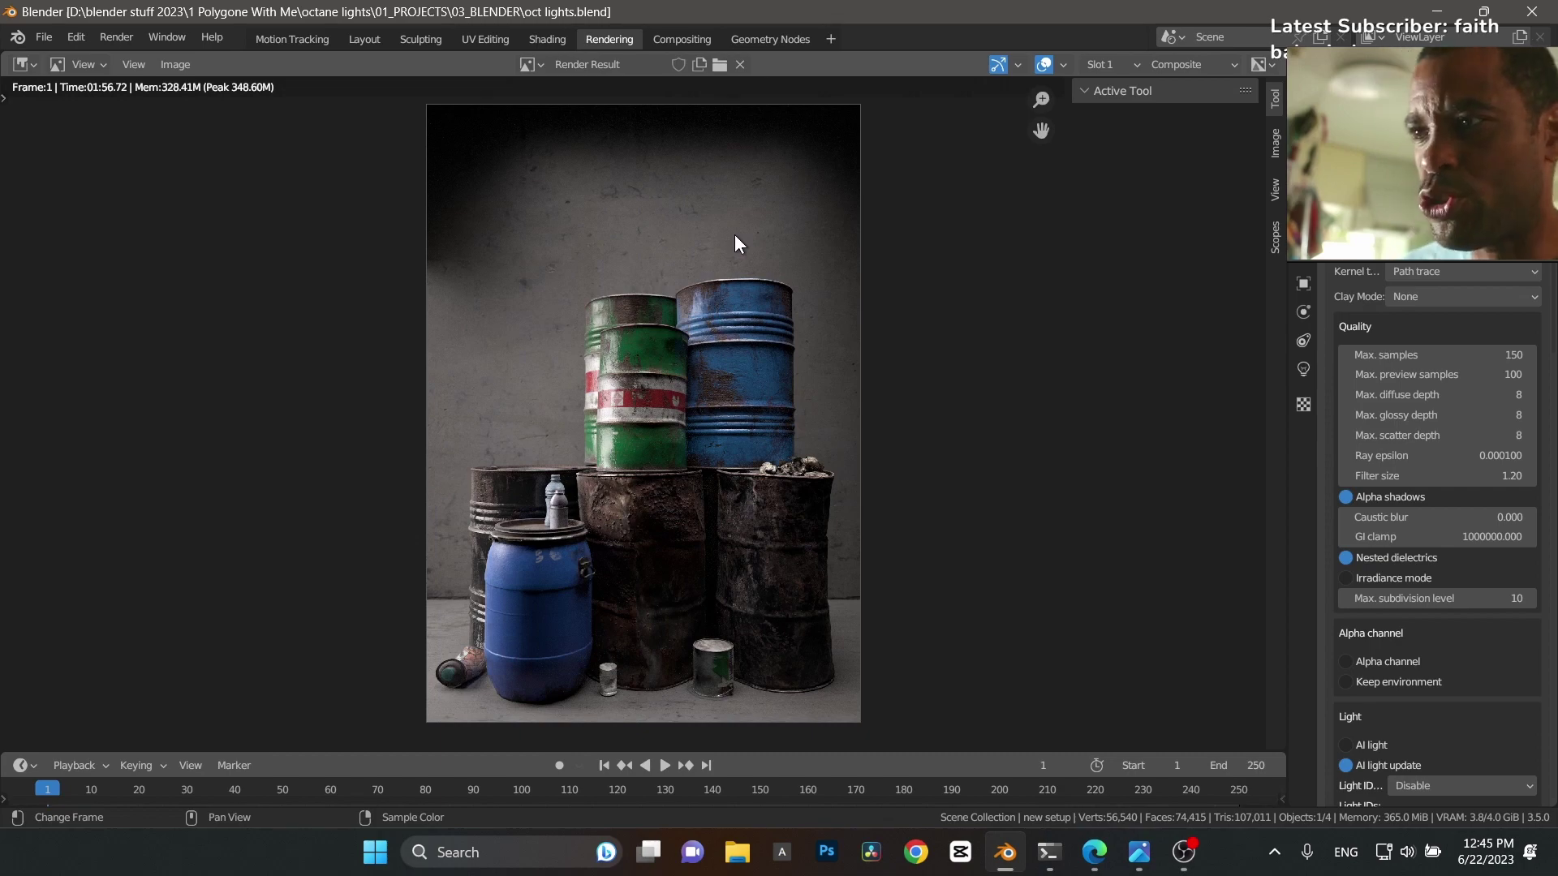
Step: Return to Layout and maximize the node editor, framing Area.001's whole light node tree
{"action": "left_click", "coordinate": [362, 40]}
{"action": "key", "text": "ctrl+space"}
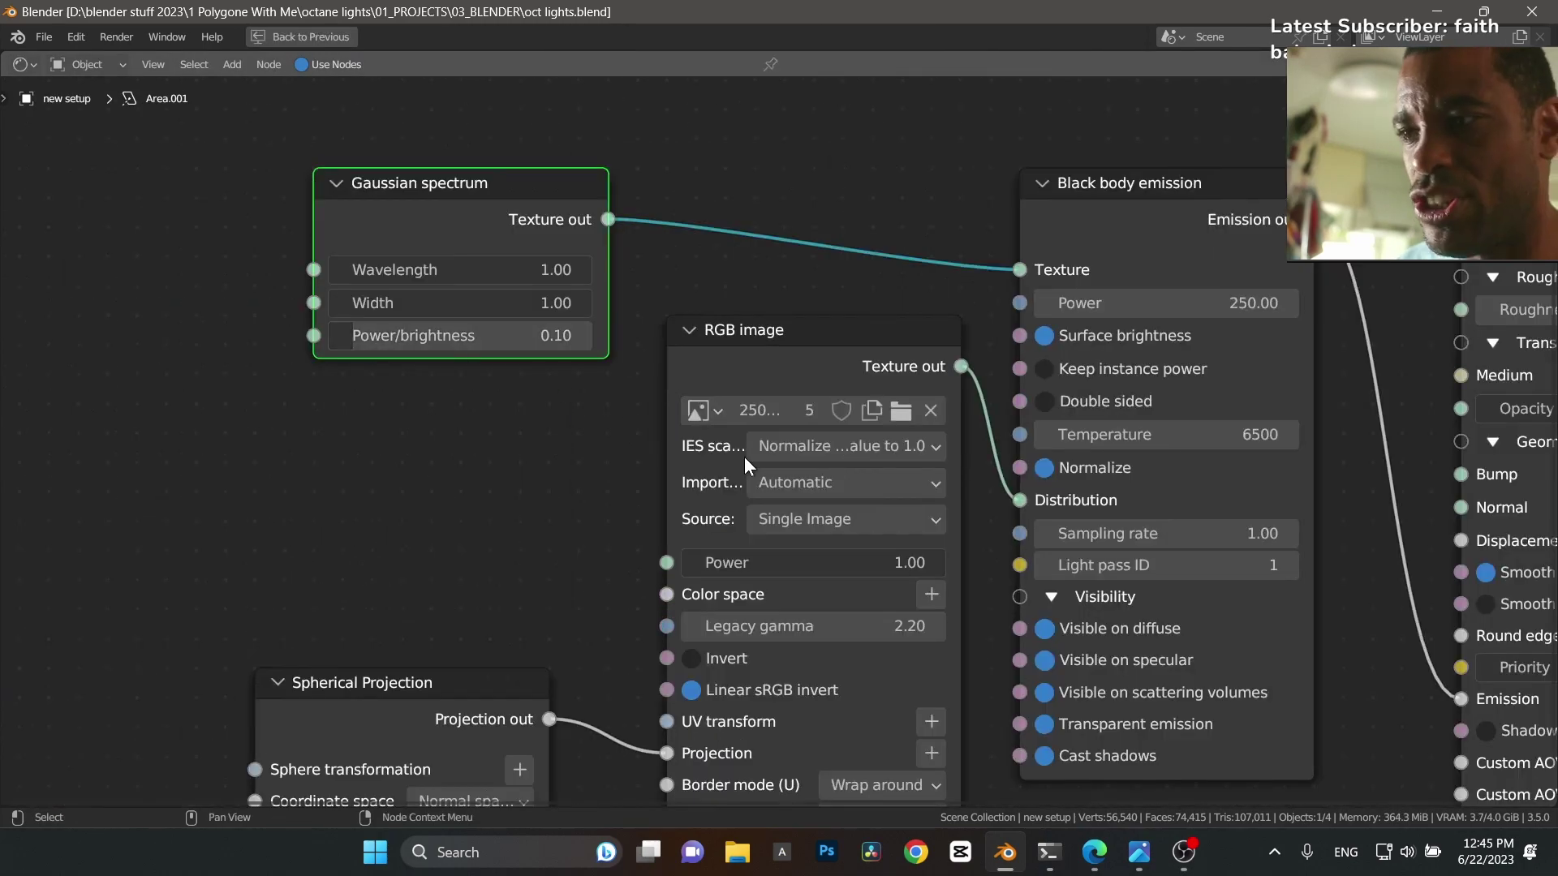
{"action": "scroll", "coordinate": [1118, 683], "scroll_direction": "down", "scroll_amount": 2}
{"action": "middle_click_drag", "start_coordinate": [1118, 683], "coordinate": [1079, 679]}
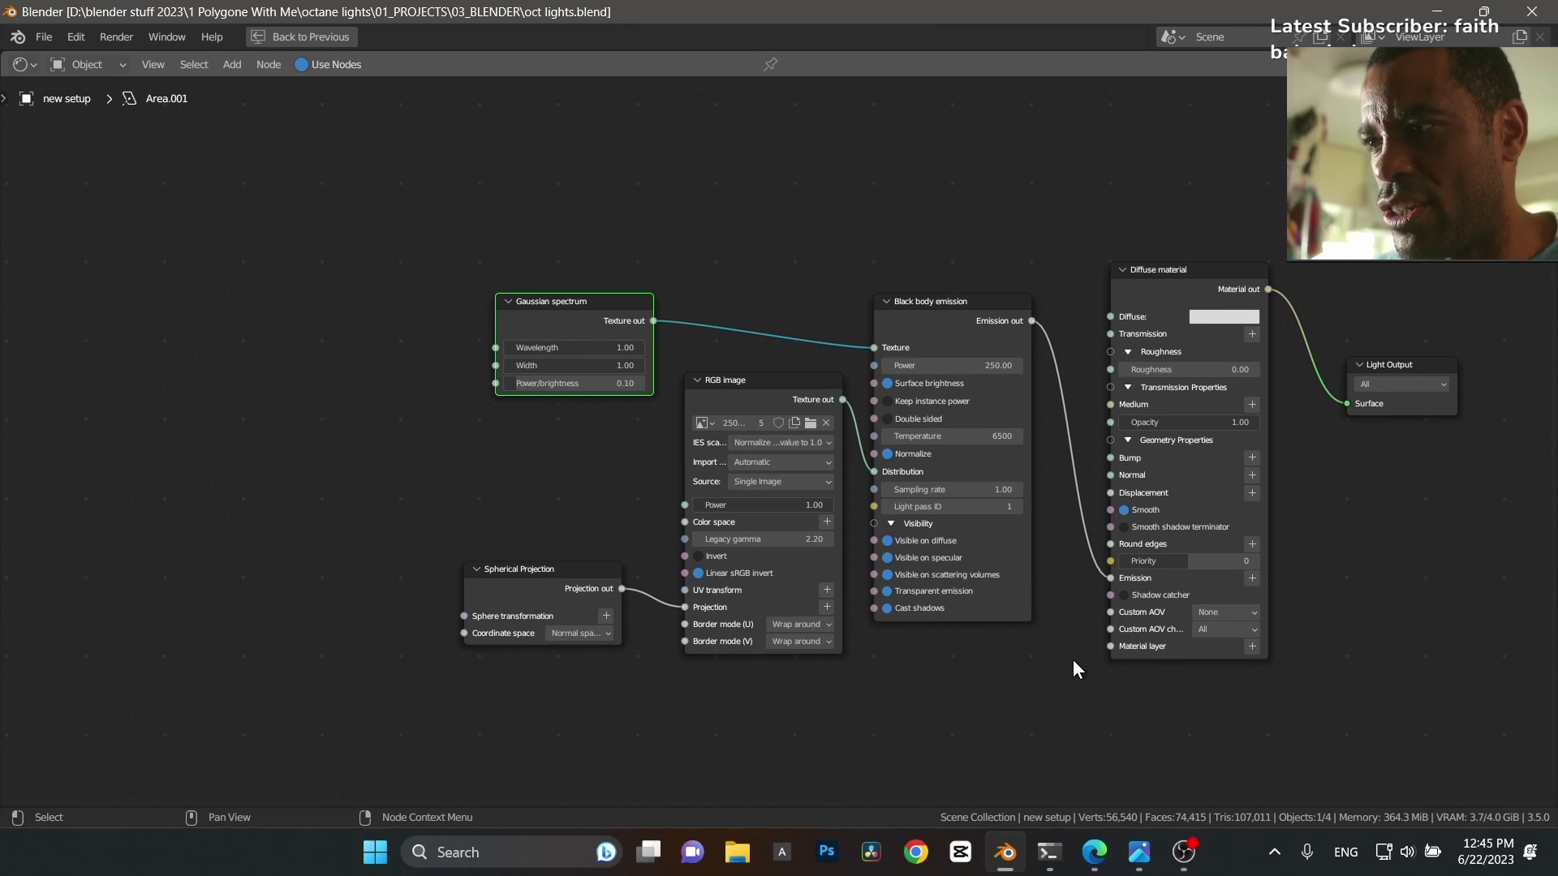
{"action": "scroll", "coordinate": [1069, 673], "scroll_direction": "up", "scroll_amount": 1}
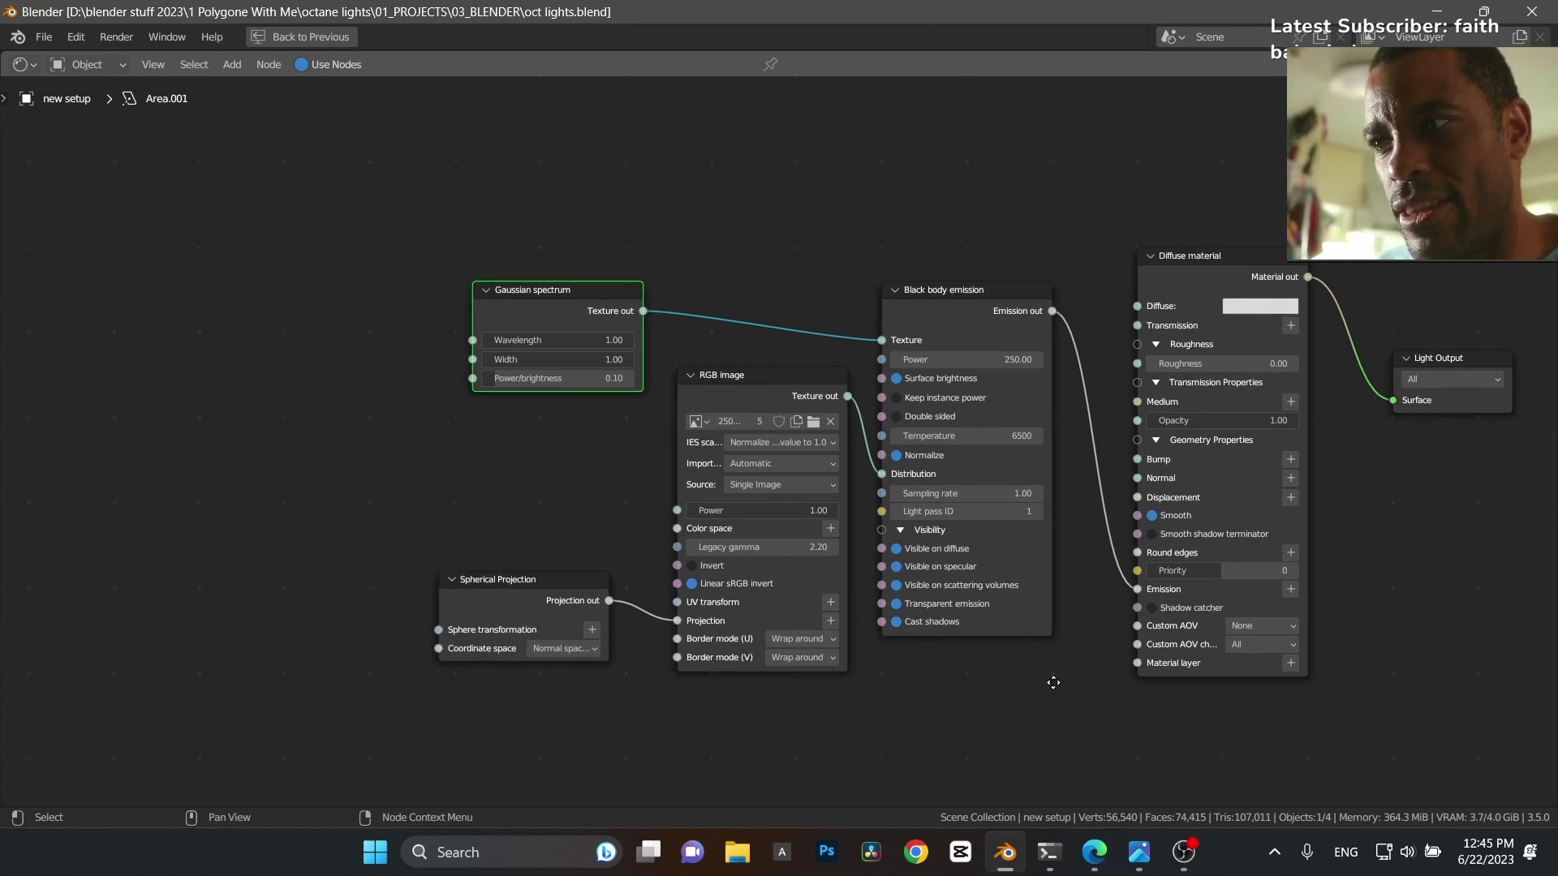
{"action": "middle_click_drag", "start_coordinate": [1054, 683], "coordinate": [947, 673]}
{"action": "scroll", "coordinate": [972, 670], "scroll_direction": "up", "scroll_amount": 1}
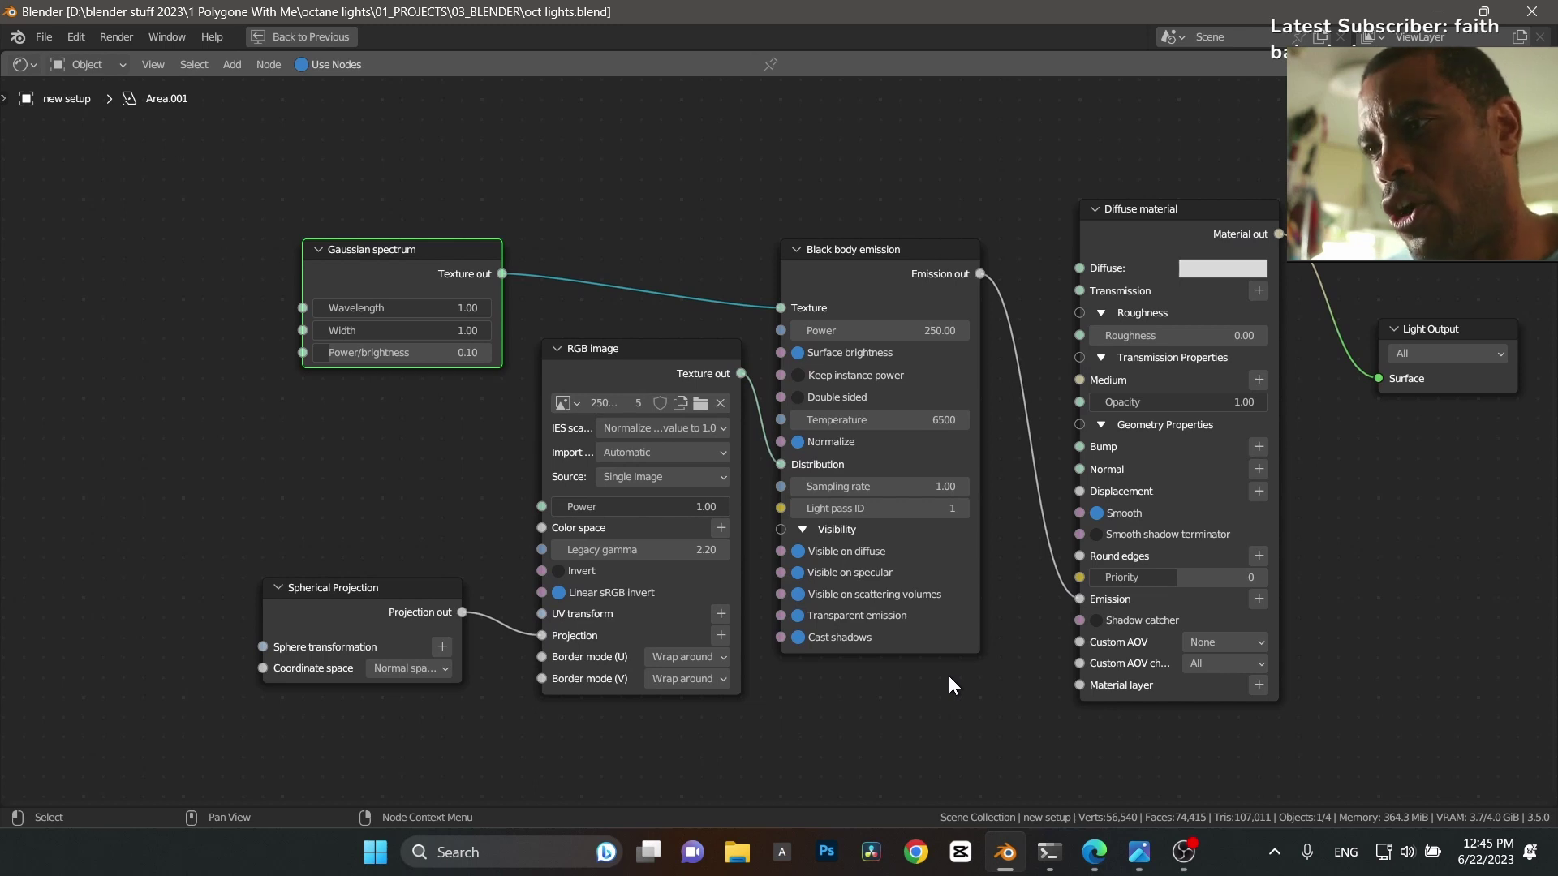